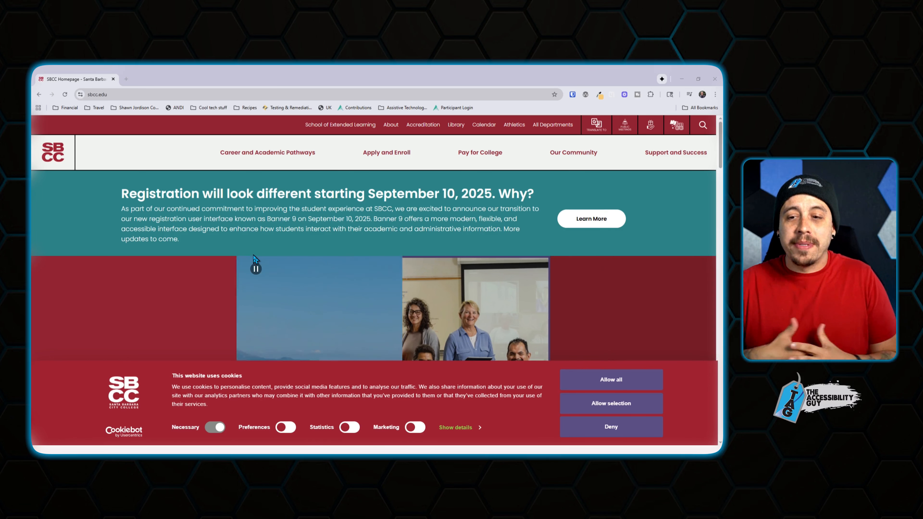
Search the SBCC website for ".pdf" and allow all cookies on the results page.
mouse_move(611, 143)
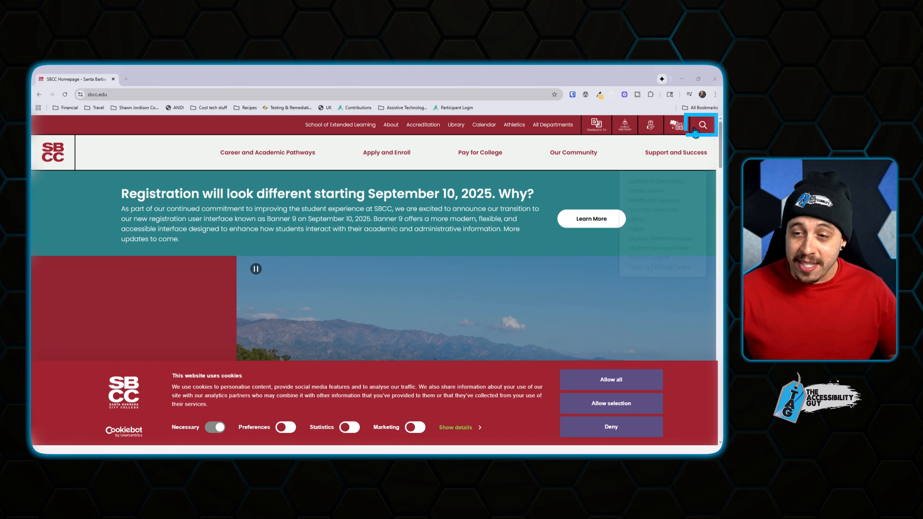
left_click(702, 125)
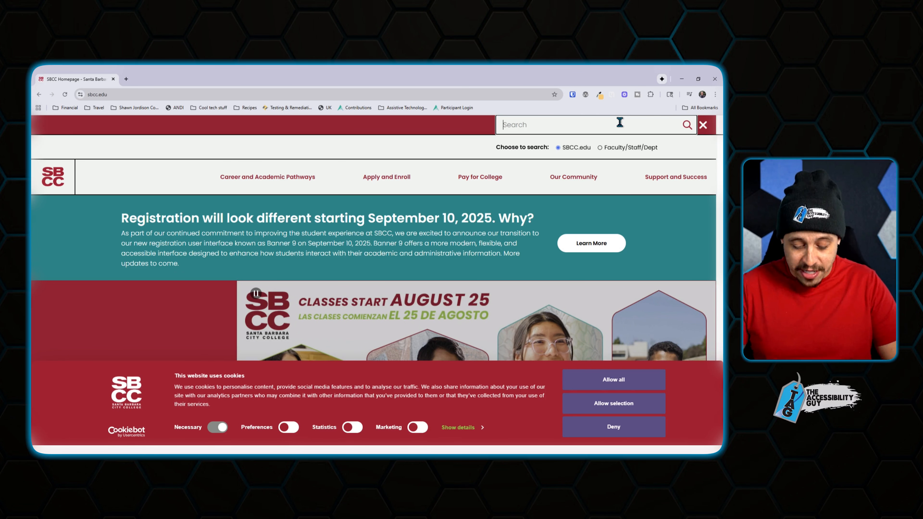
type(".pdf")
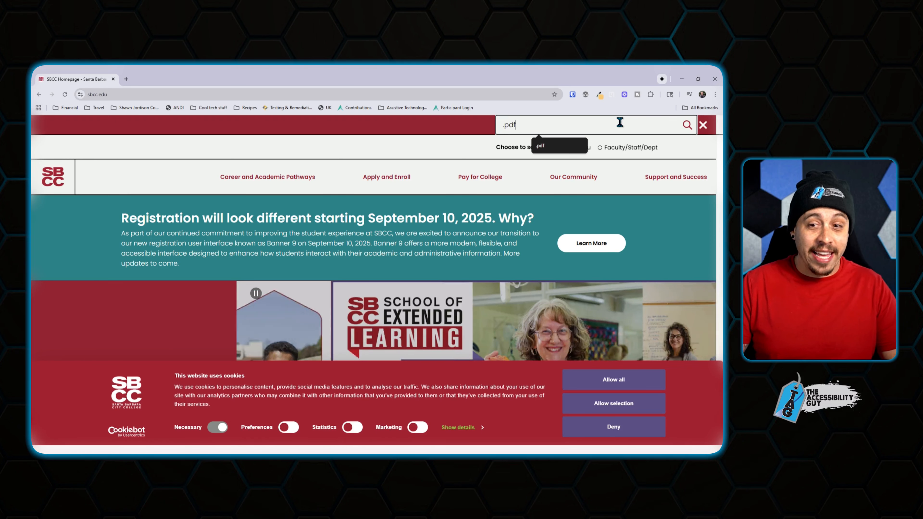
key("Return")
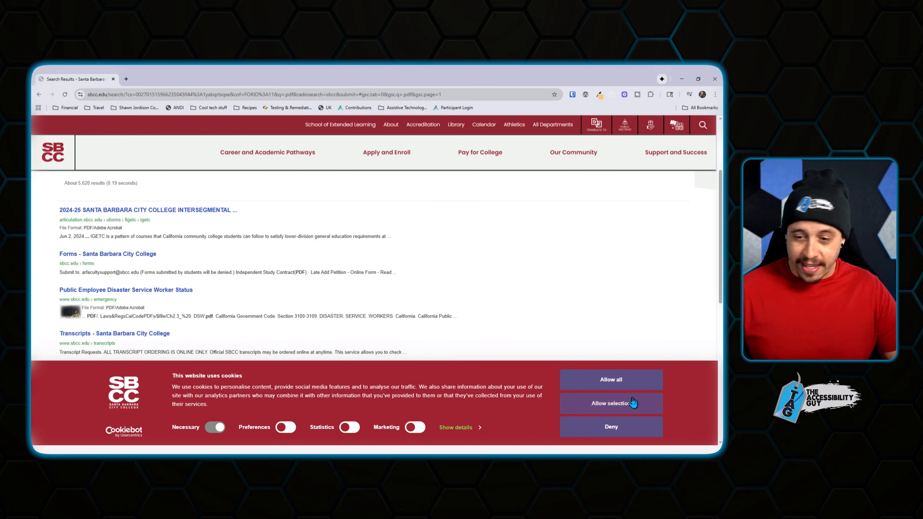
left_click(617, 380)
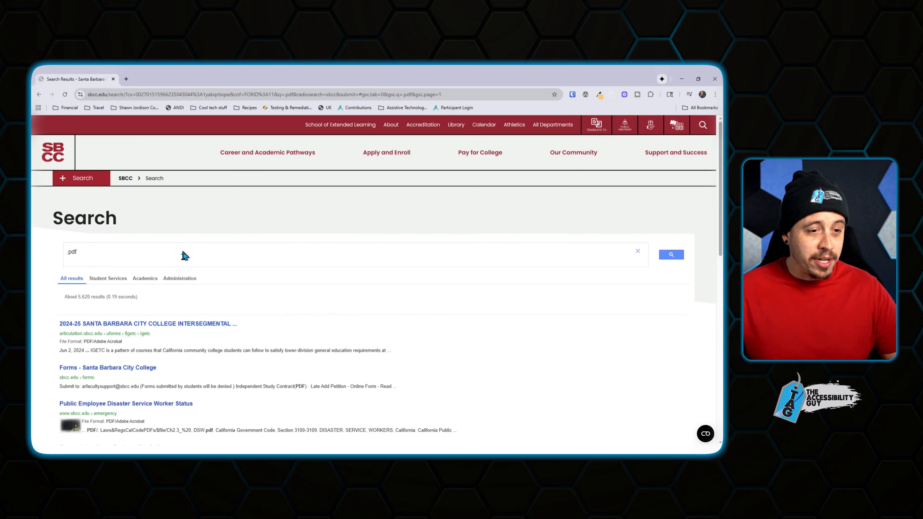
Open the Distance Education Guidelines PDF from the search results and save it as "DE Guidelines Approved 01-08-2020.pdf".
scroll(183, 265, "down", 3)
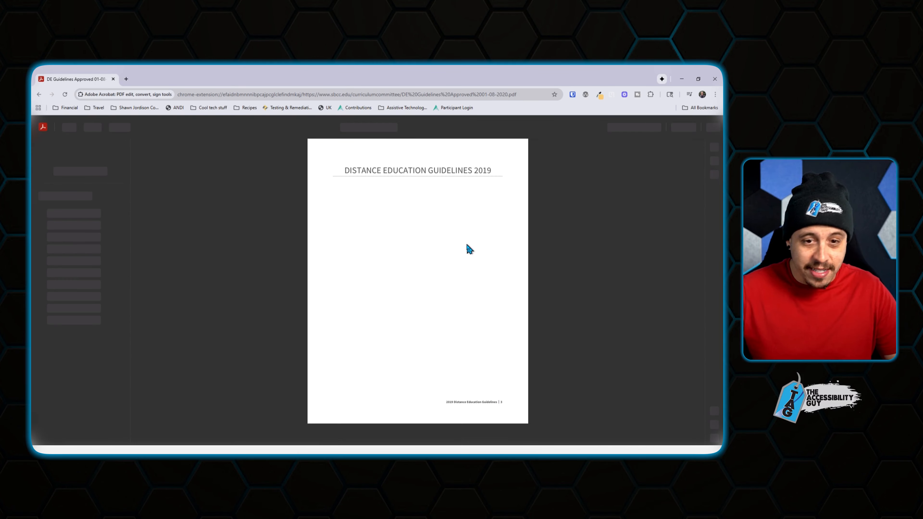
scroll(436, 229, "down", 15)
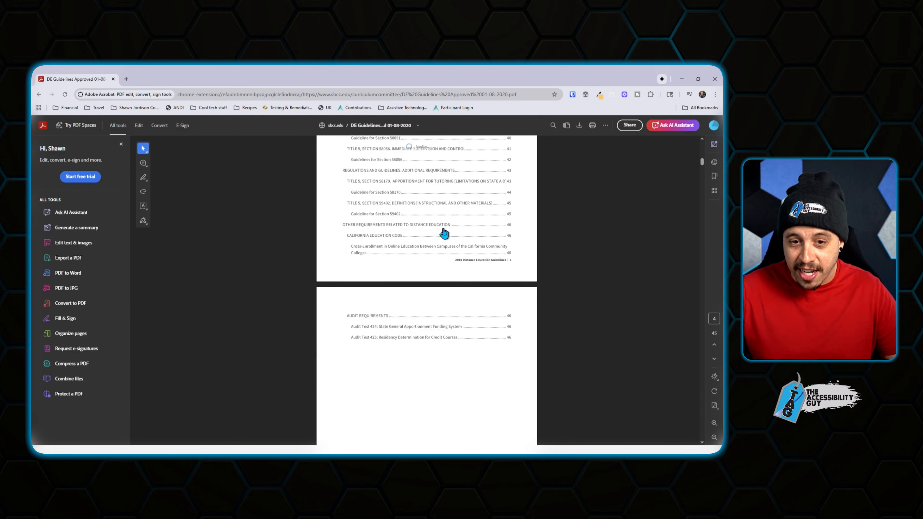
scroll(446, 233, "down", 20)
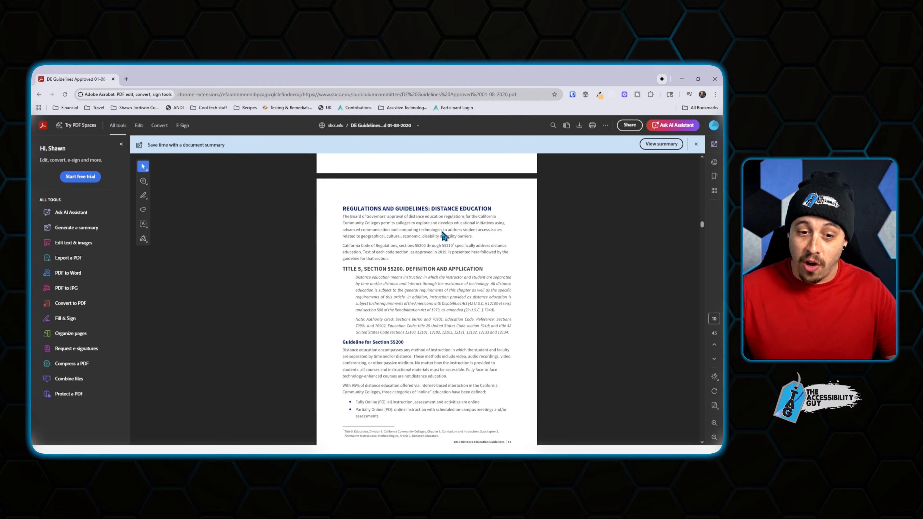
scroll(443, 236, "down", 3)
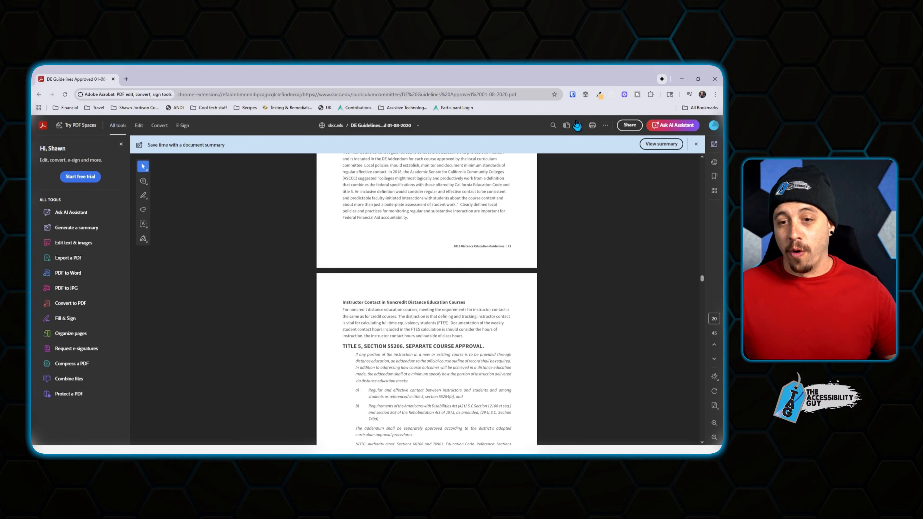
left_click(579, 126)
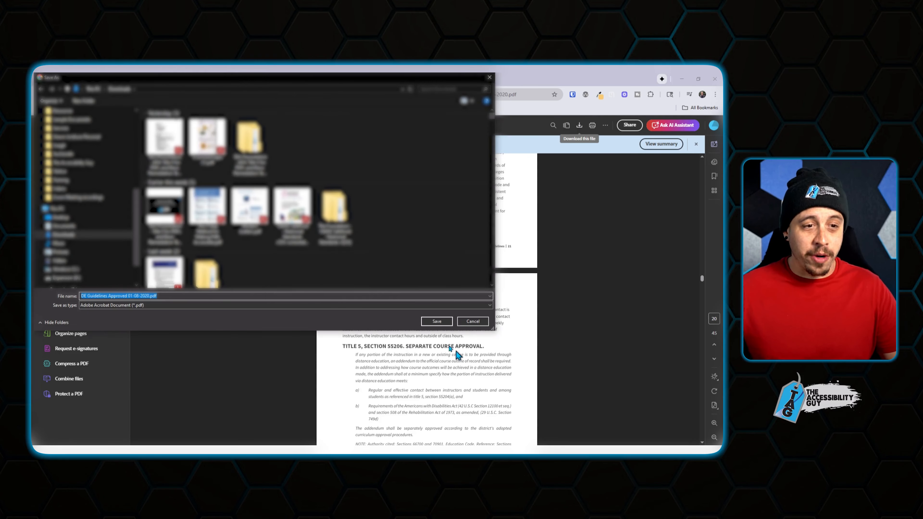
left_click(427, 322)
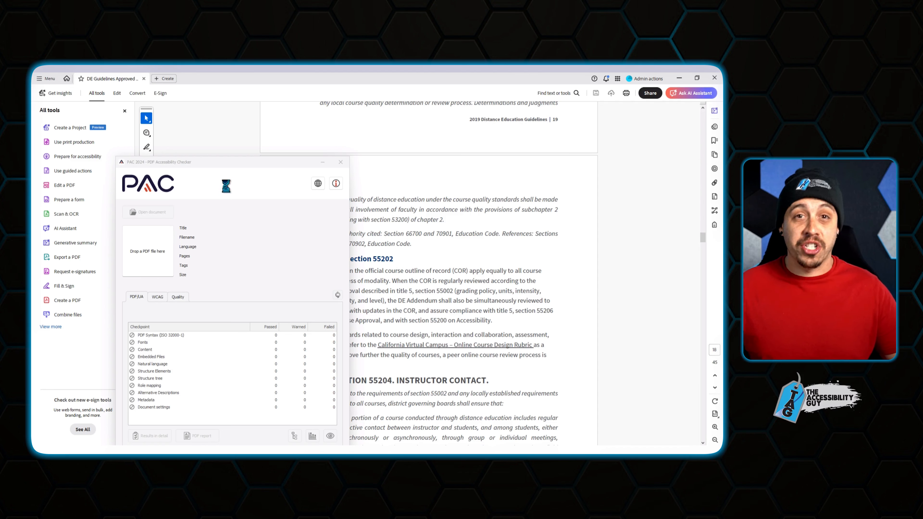
Check "DE Guidelines Approved 01-08-2020.pdf" in PAC 2024 and show the detailed WCAG results.
left_click_drag(206, 168, 289, 98)
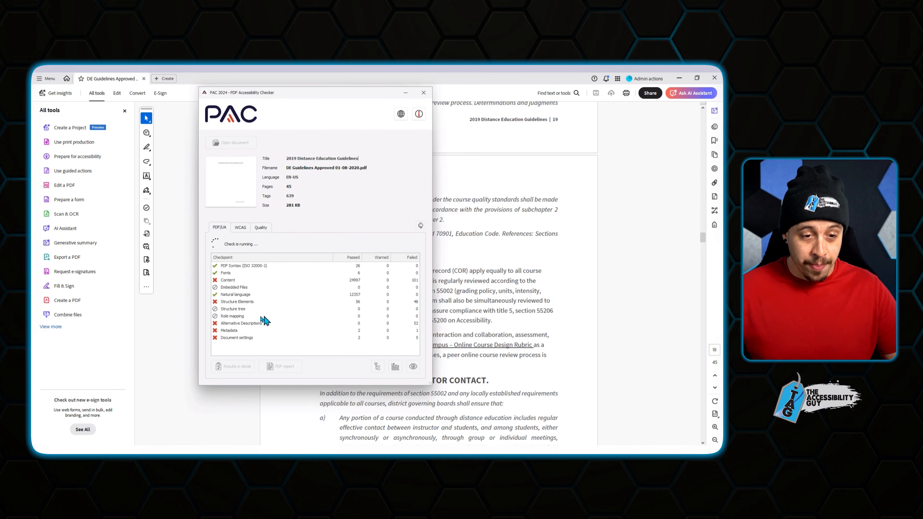
left_click(254, 228)
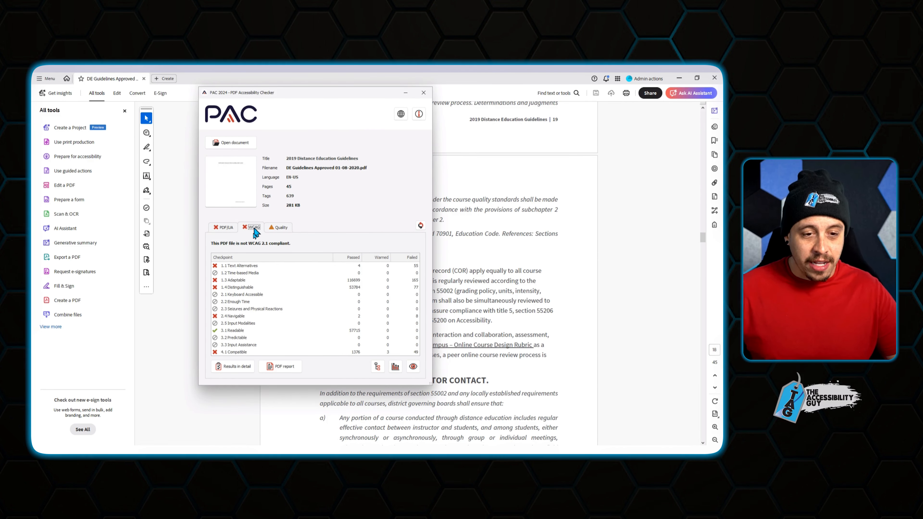
left_click(236, 366)
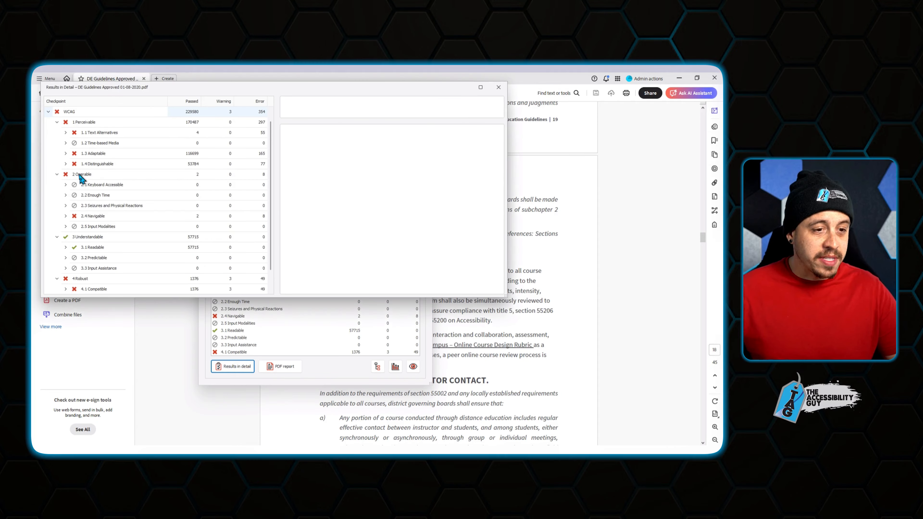
Expand 1.4 Distinguishable, 1.4.3 Contrast (Minimum) and Contrast of text, and examine each insufficient-contrast error with its page location.
left_click(65, 163)
left_click(74, 195)
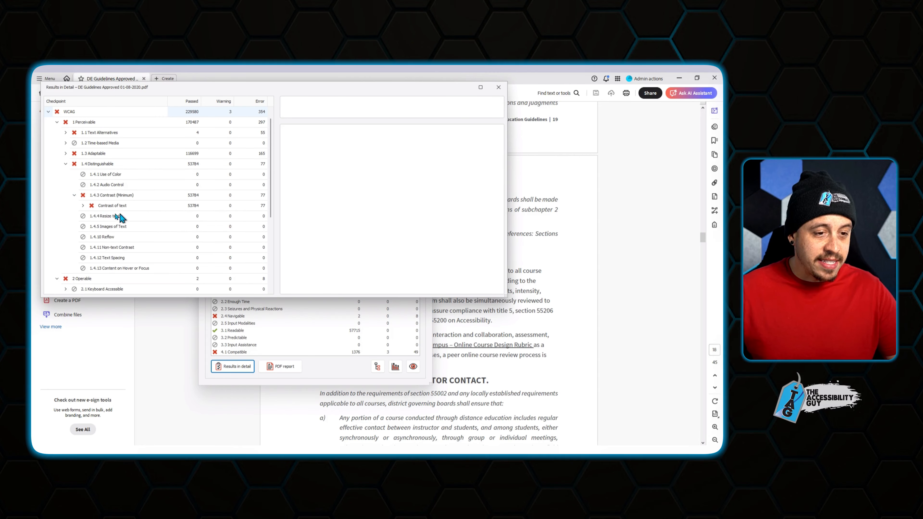
left_click(83, 206)
left_click(130, 217)
key("Down")
key("Down")
key("Down")
key("Down")
key("Down")
key("Down")
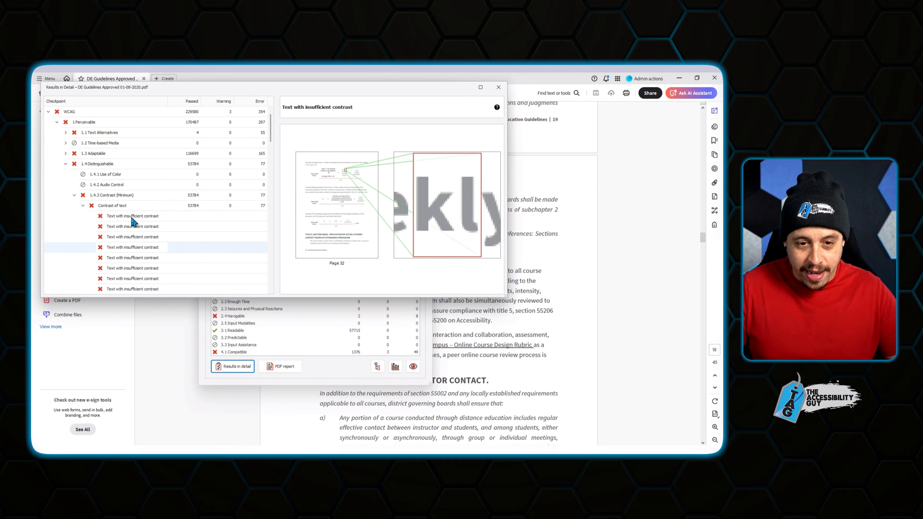
key("Down")
key("Down")
key("Down")
key("Down")
key("Down")
key("Down")
key("Down")
key("Down")
key("Down")
key("Down")
key("Down")
key("Down")
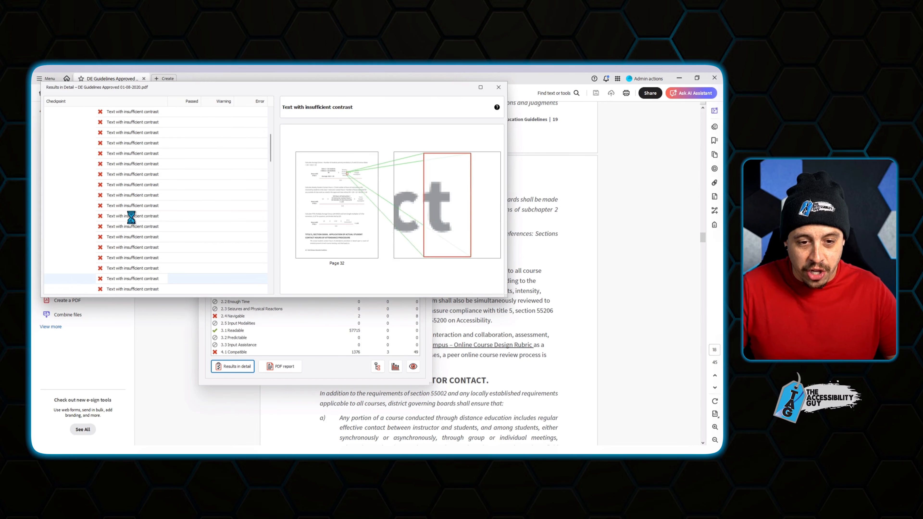
key("Down")
key("Down")
key("Down")
key("Down")
key("Down")
key("Down")
key("Down")
key("Down")
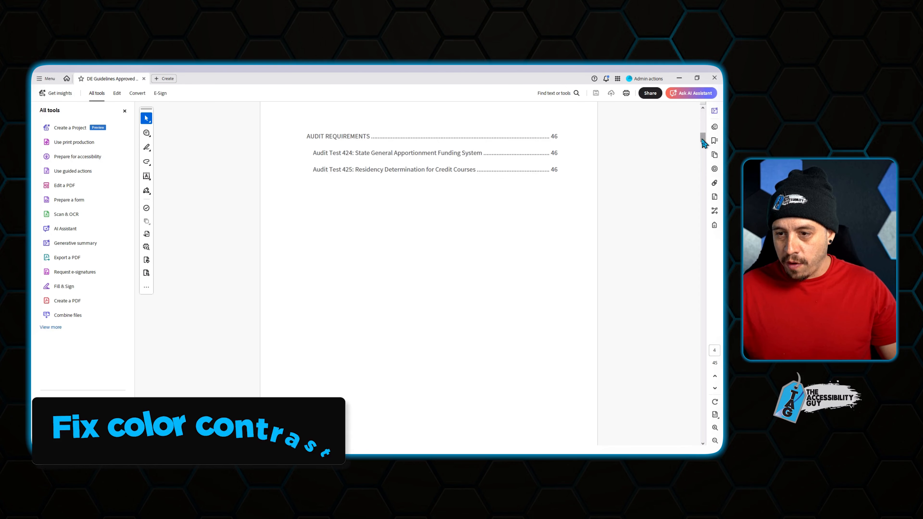
Switch to Acrobat and, on page 32, recolor the gray terms, multiplication signs and 525 divisor of the first Noncredit FTES formula black.
scroll(693, 257, "down", 5)
scroll(693, 260, "down", 20)
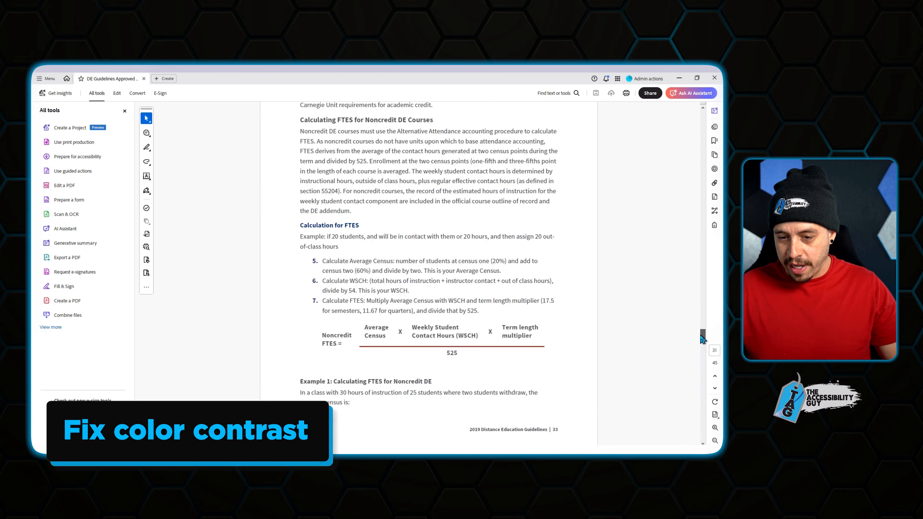
scroll(578, 289, "down", 6)
scroll(576, 287, "up", 2)
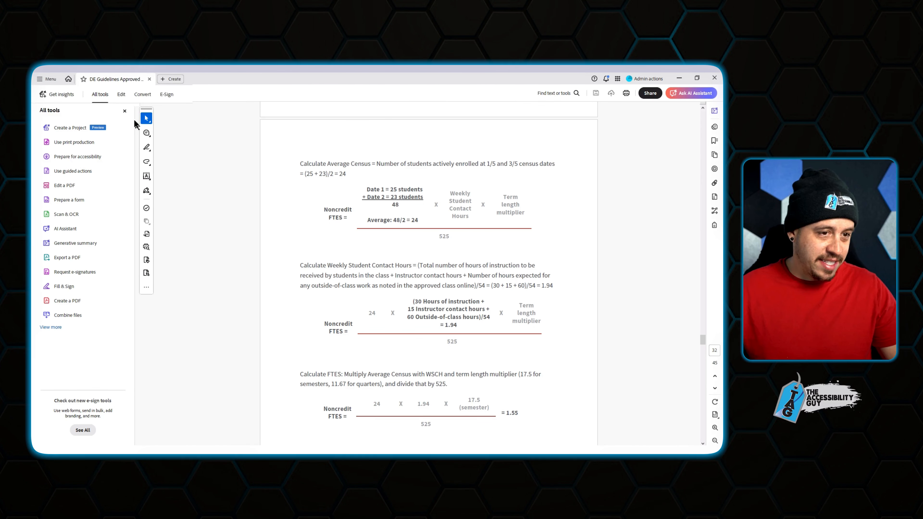
left_click(117, 93)
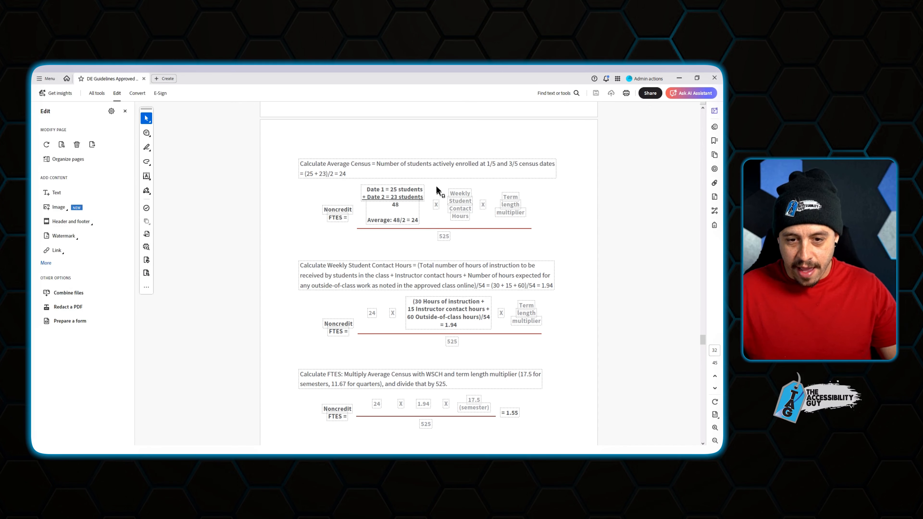
left_click_drag(529, 227, 541, 253)
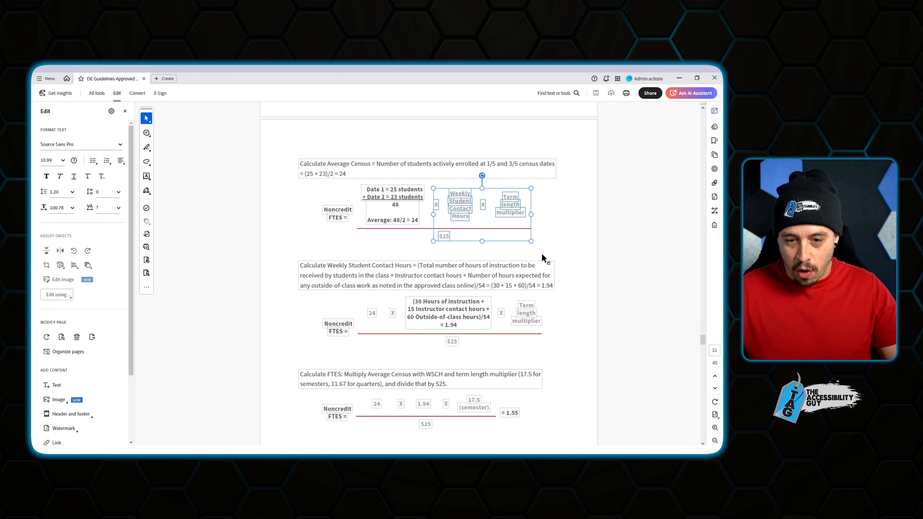
left_click(74, 154)
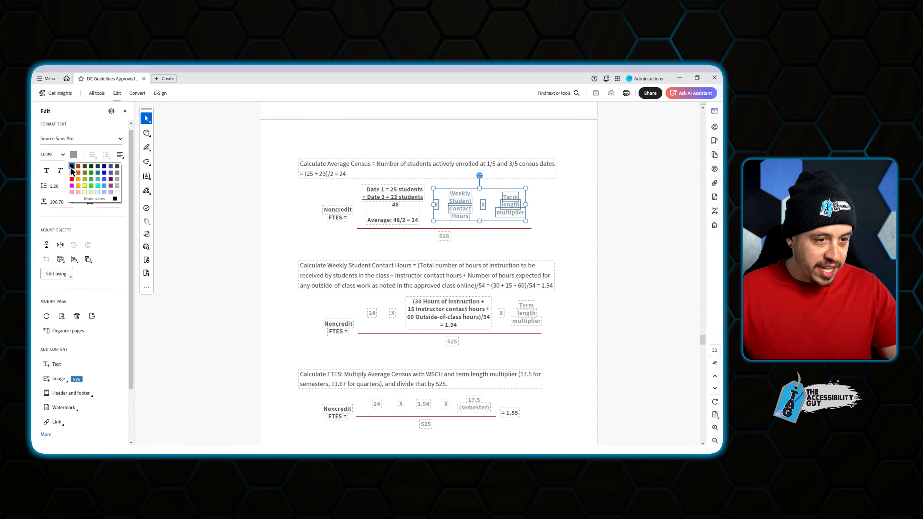
left_click(75, 168)
left_click(465, 241)
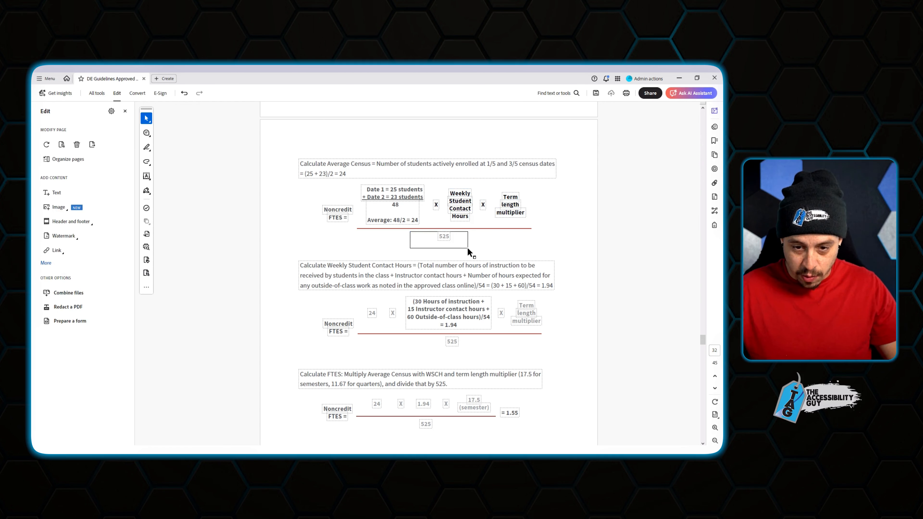
left_click_drag(410, 232, 468, 248)
left_click(74, 154)
left_click(73, 170)
In the second formula, recolor "Term length multiplier", the X before it and the 525 divisor black, and the 24 and first X brown.
left_click_drag(548, 322, 553, 329)
left_click(73, 156)
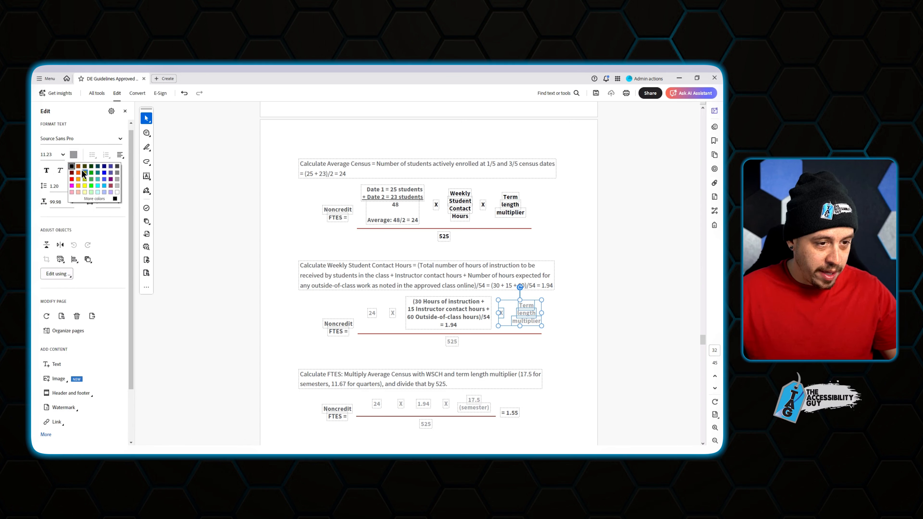
left_click(72, 166)
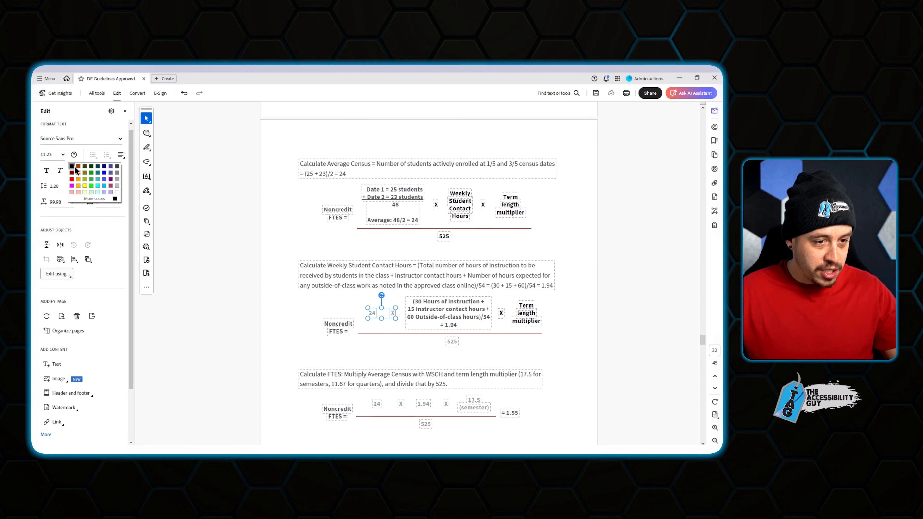
left_click(76, 167)
left_click_drag(420, 330, 466, 345)
left_click(75, 155)
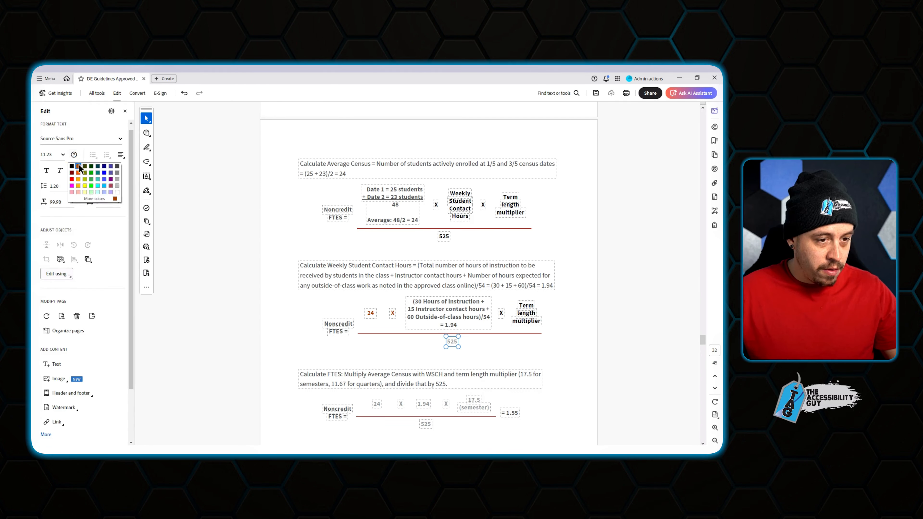
left_click(72, 166)
Recolor the gray values, multiplication signs and 525 divisor of the third Noncredit FTES formula black, and save the PDF.
scroll(345, 303, "down", 5)
left_click_drag(544, 186, 537, 180)
left_click_drag(361, 160, 498, 181)
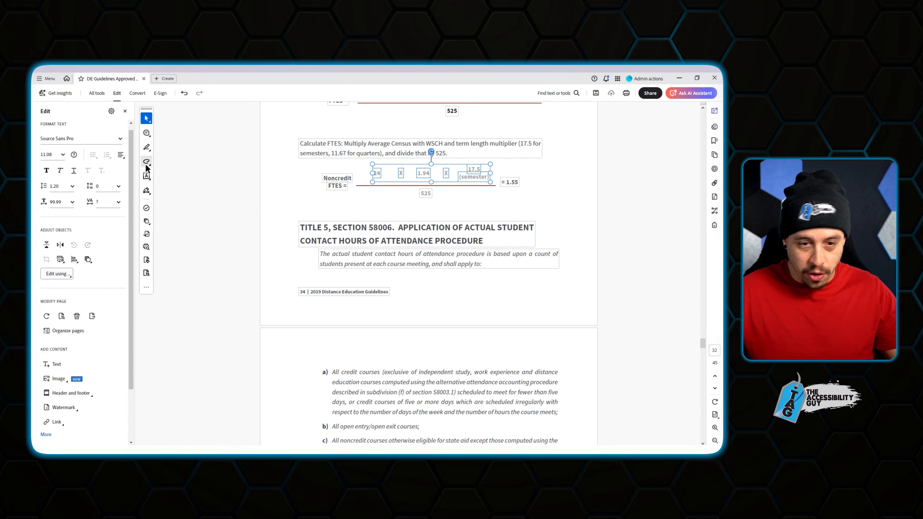
left_click(74, 155)
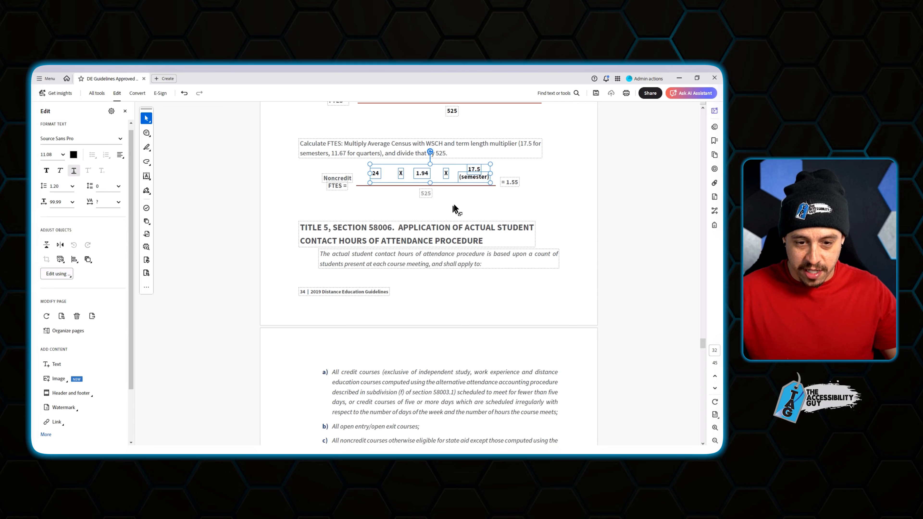
left_click_drag(407, 188, 407, 188)
left_click(74, 154)
left_click(72, 167)
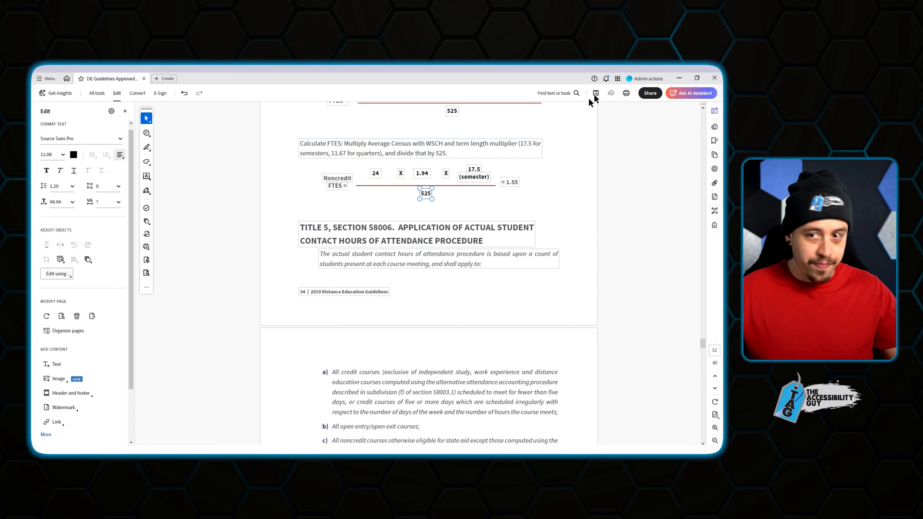
left_click(574, 296)
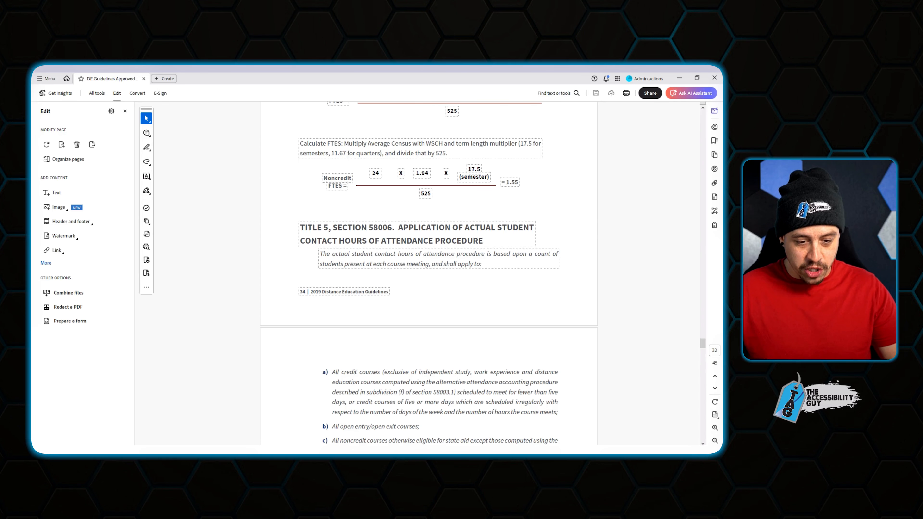
Recheck the saved PDF in PAC 2024 and examine the WCAG result for 1.4 Distinguishable.
key("super+e")
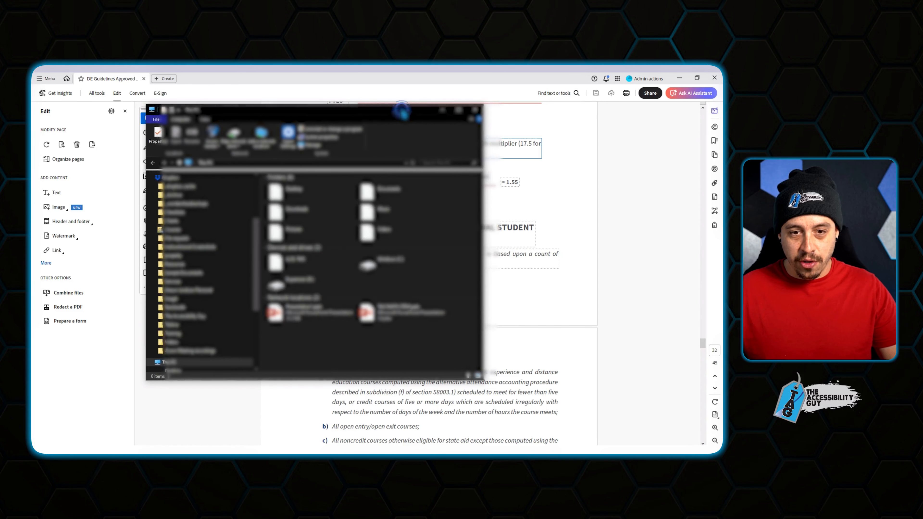
left_click_drag(402, 113, 722, 142)
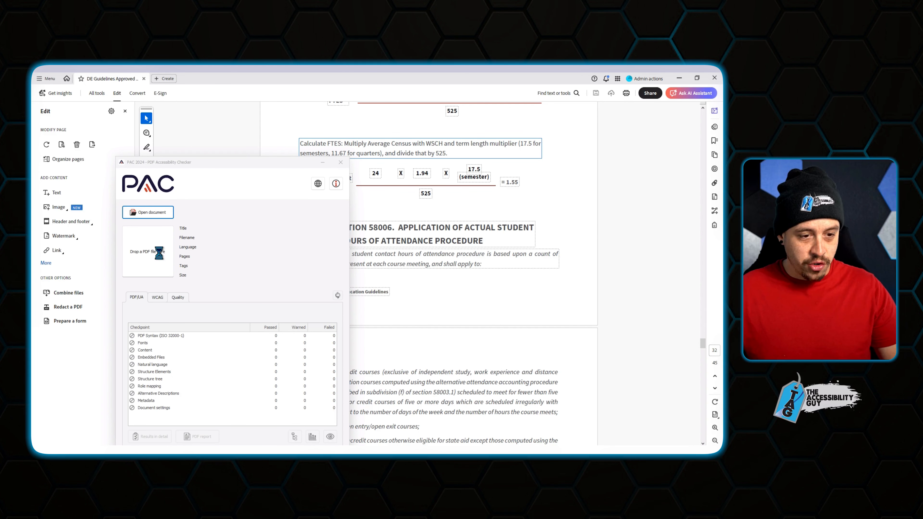
left_click(164, 300)
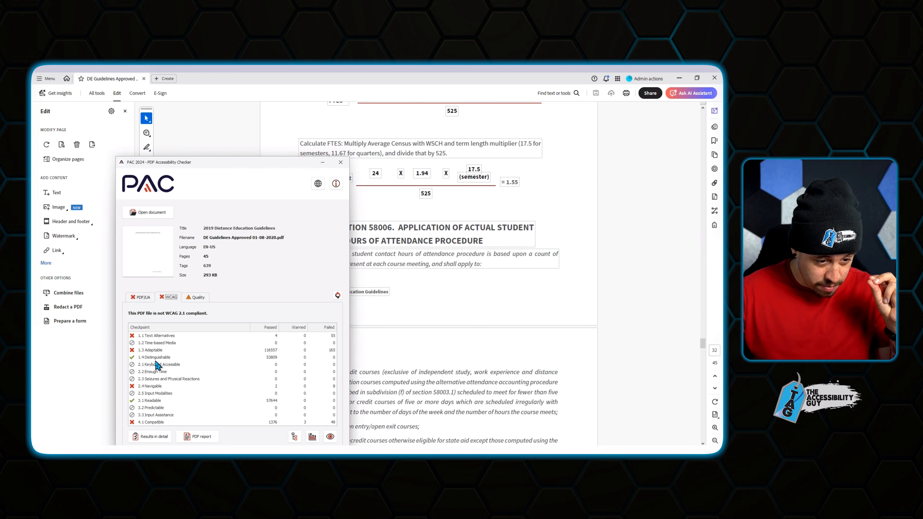
left_click_drag(234, 162, 238, 110)
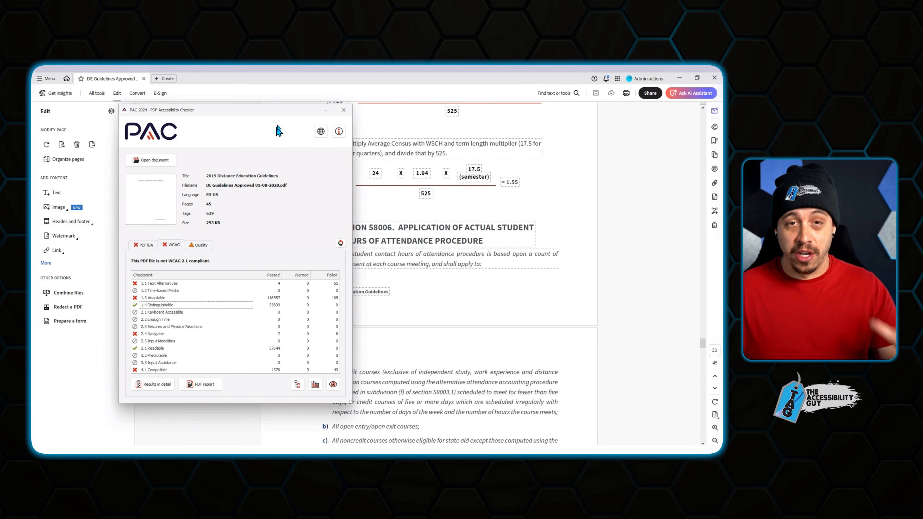
Close the PAC 2024 checker and the editing tools, return to the PDF's first page, and show the accessibility tags.
left_click(342, 112)
scroll(470, 220, "up", 8)
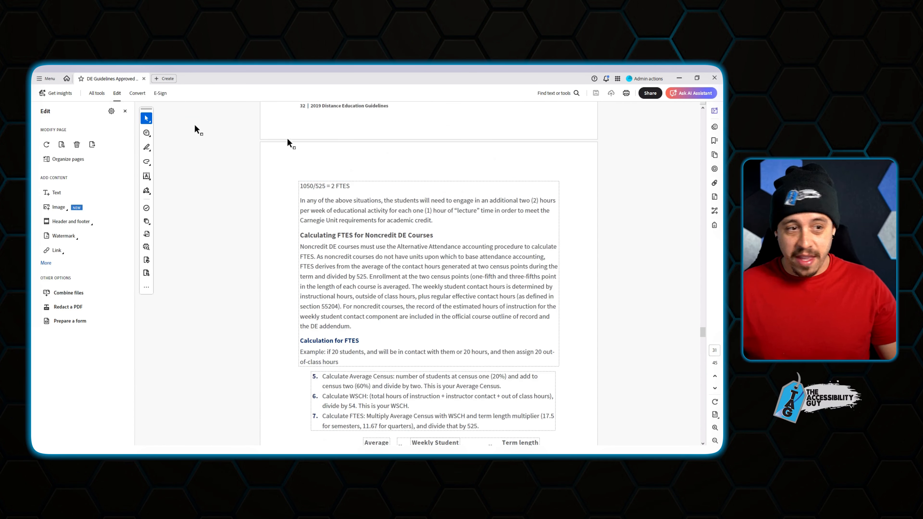
left_click(124, 110)
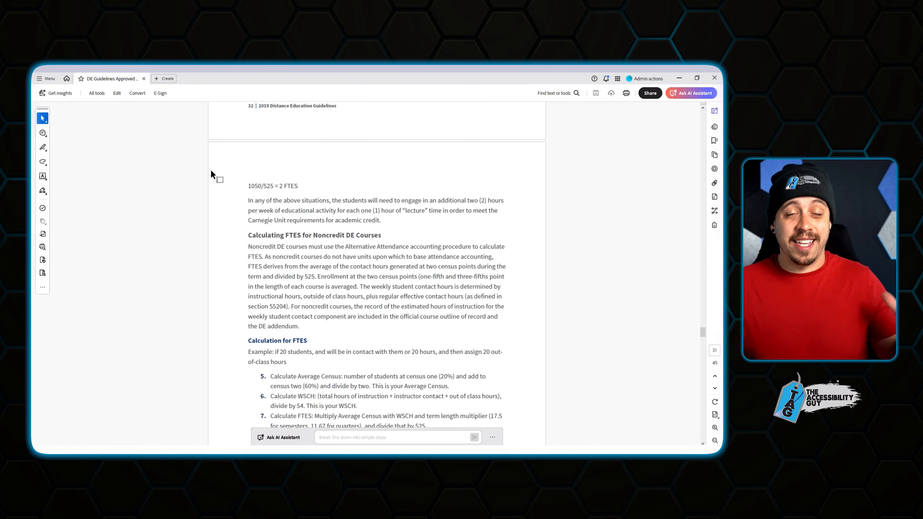
scroll(302, 267, "up", 10)
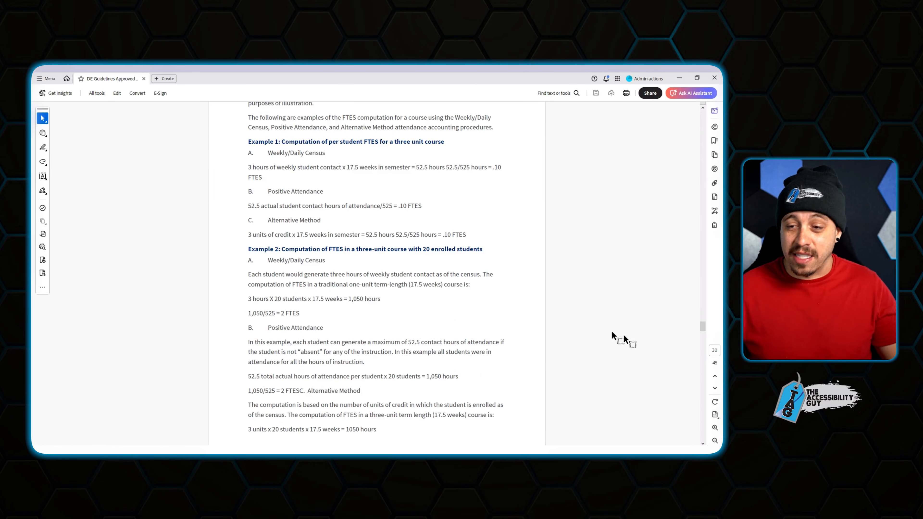
left_click_drag(702, 326, 702, 111)
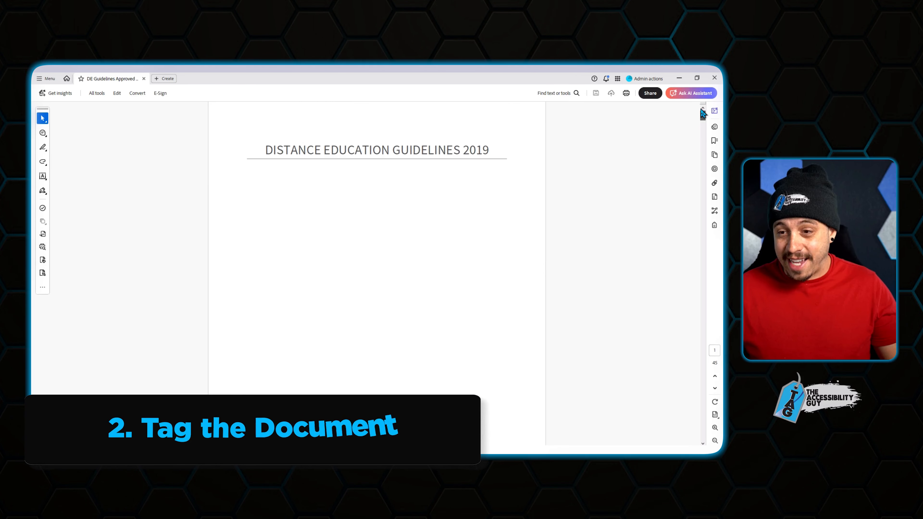
left_click(713, 225)
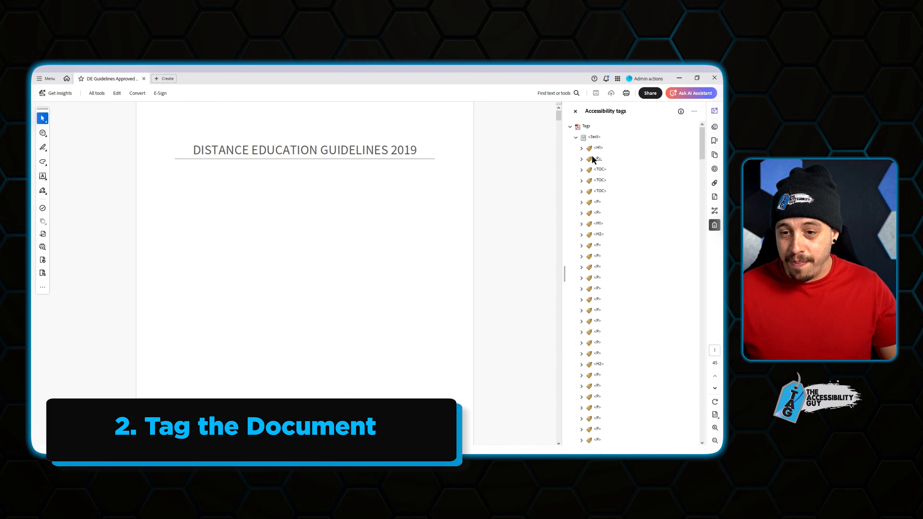
Walk the tag tree from the title heading through the contents and contributor lists, comparing each tag with its highlighted content.
left_click(599, 148)
key("Down")
key("Down")
key("Down")
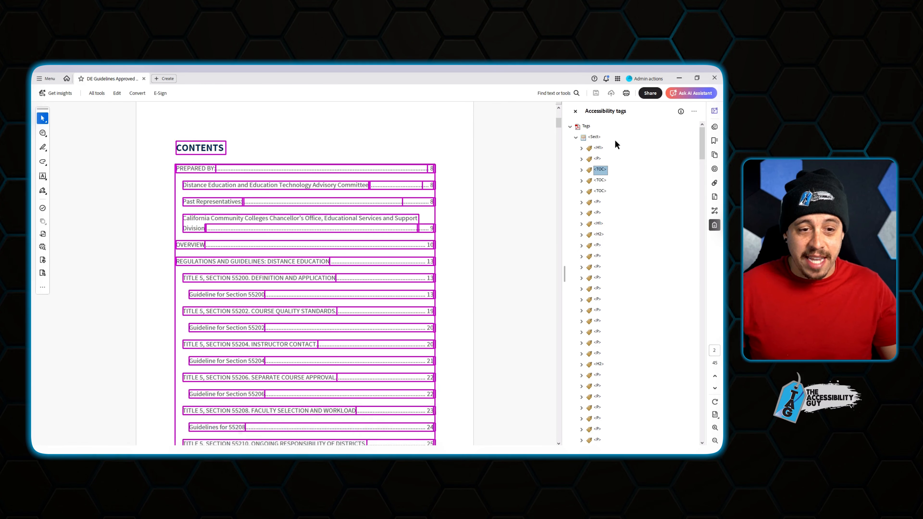
key("Down")
key("Down")
key("Down")
key("Down")
key("Down")
key("Down")
key("Down")
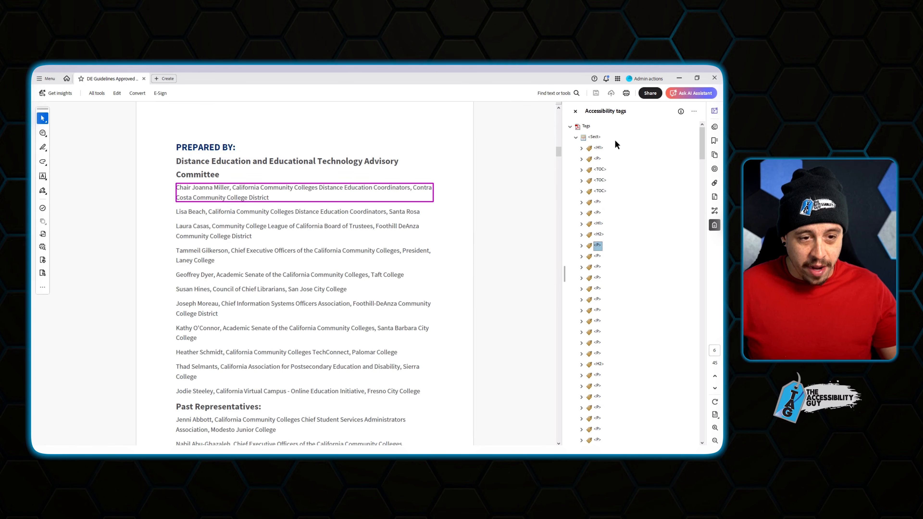
key("Down")
key("Down")
key("Down")
key("Down")
key("Down")
key("Down")
key("Down")
key("Down")
key("Down")
key("Down")
key("Down")
key("Down")
key("Down")
key("Down")
key("Down")
key("Down")
key("Down")
key("Down")
key("Down")
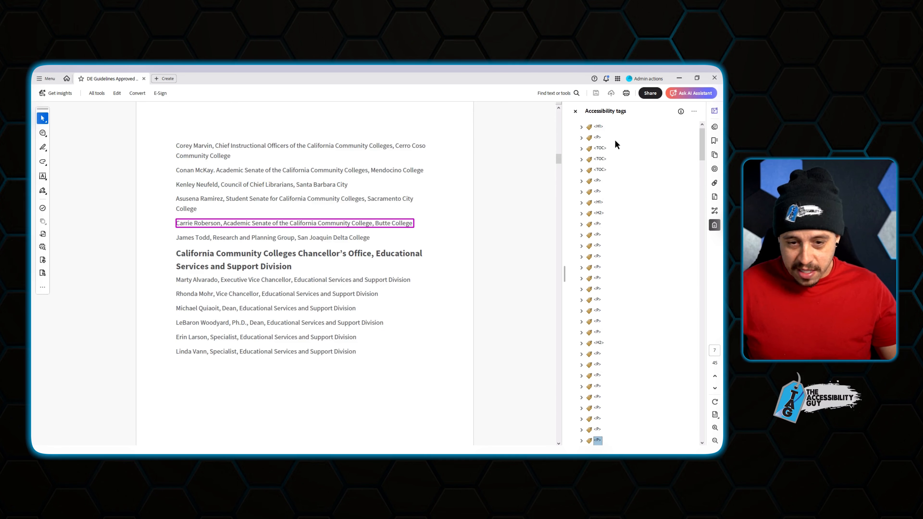
Skip further down the tag tree and check the tags up to the list under Title 5, Section 58003.1.
scroll(674, 275, "down", 5)
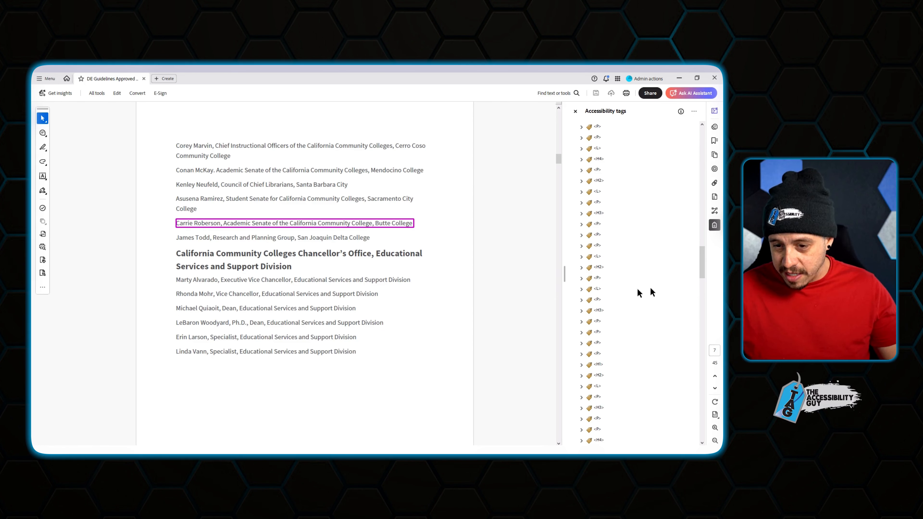
left_click(619, 261)
key("Down")
key("Down")
key("Down")
key("Down")
key("Down")
key("Down")
key("Down")
key("Down")
key("Down")
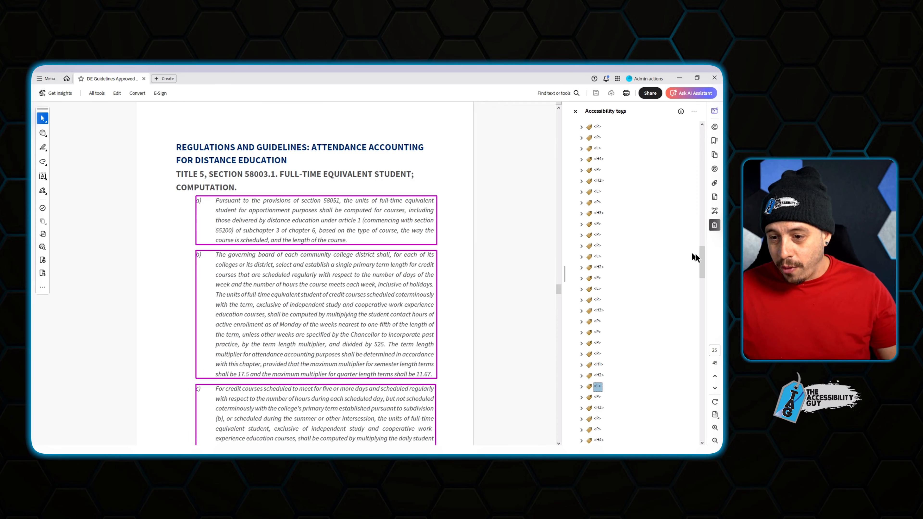
Change the root <Sect> tag at the start of the tag tree to <Document>.
left_click_drag(703, 258, 701, 180)
scroll(450, 290, "up", 5)
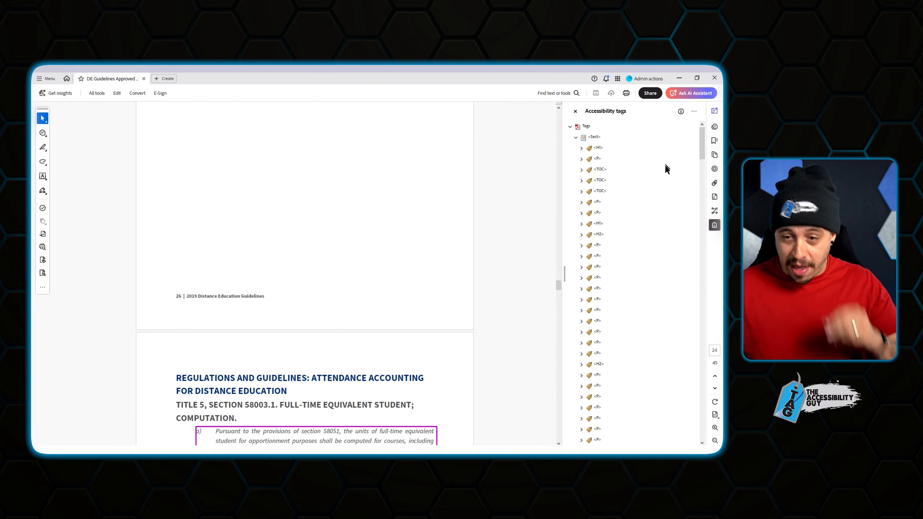
left_click(595, 139)
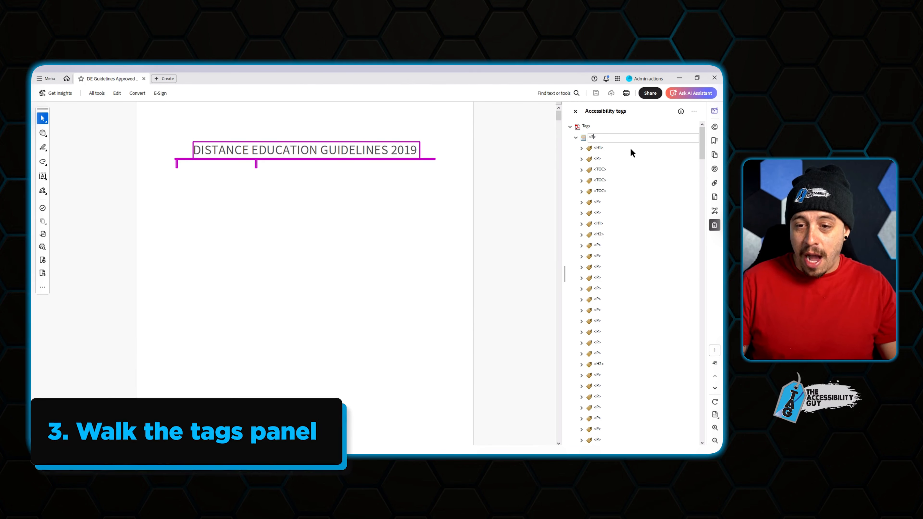
type("Document>")
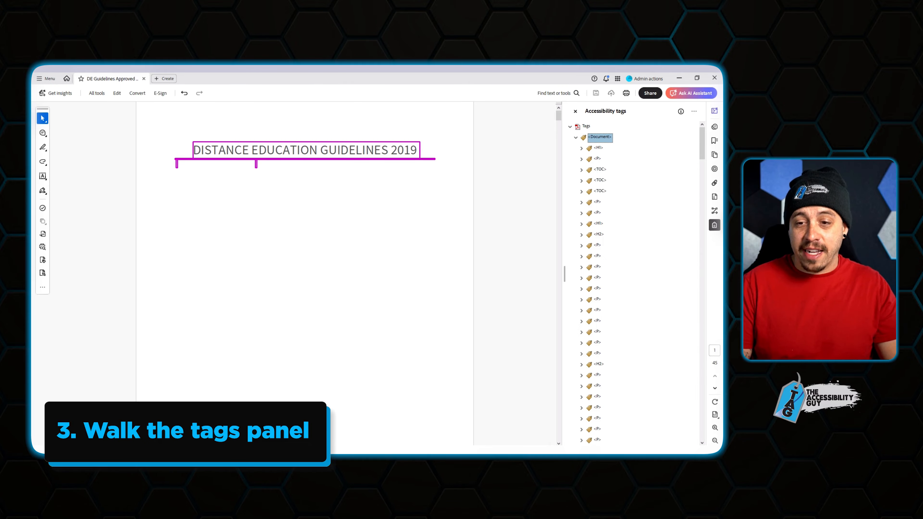
Check the title page's <H1> tag and expand the <P> tag after it to examine its content.
left_click_drag(598, 149, 519, 193)
scroll(499, 217, "down", 2)
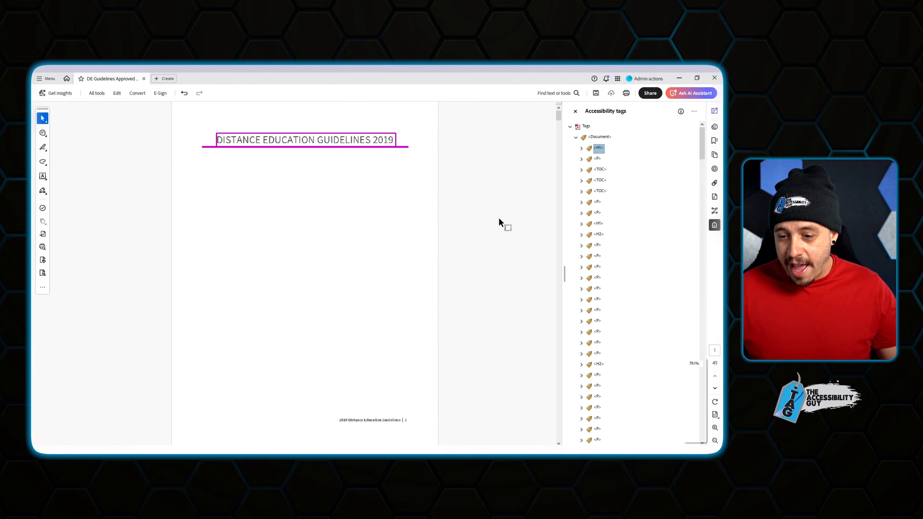
left_click(596, 159)
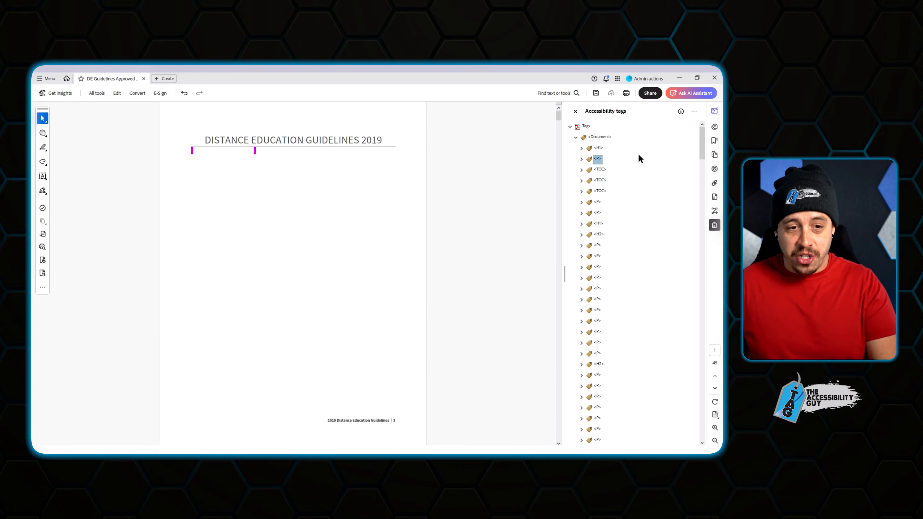
key("Down")
key("Up")
key("Up")
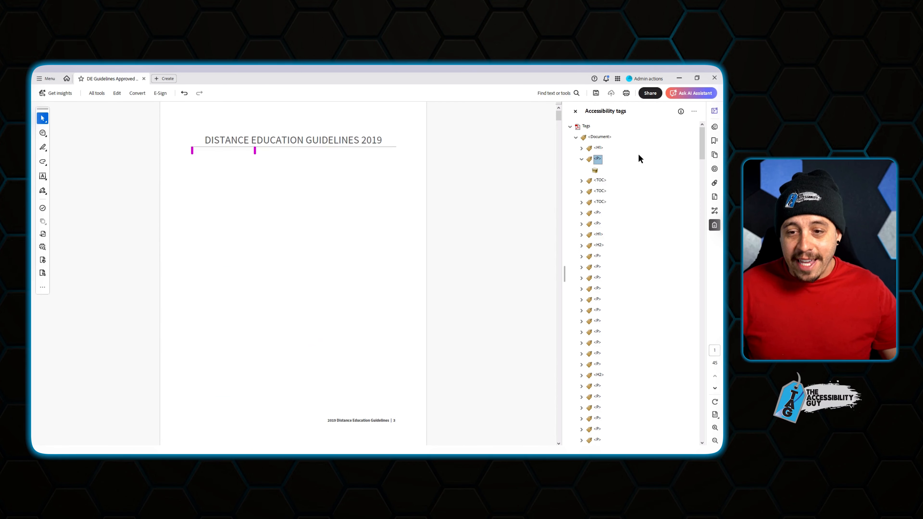
Check the three <TOC> tags and the following <P> tags through the "Leave This Page Blank" text against their highlighted content.
key("Down")
key("Down")
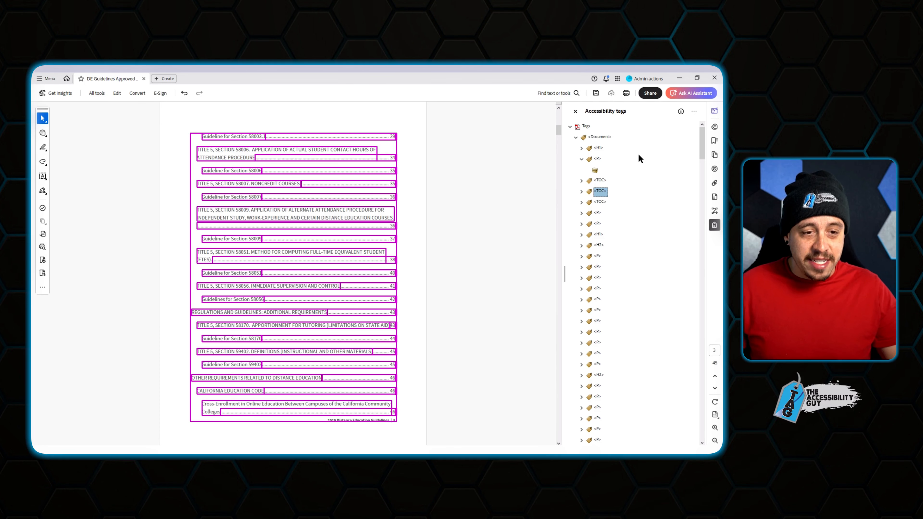
key("Down")
key("Down")
key("Down")
key("Down")
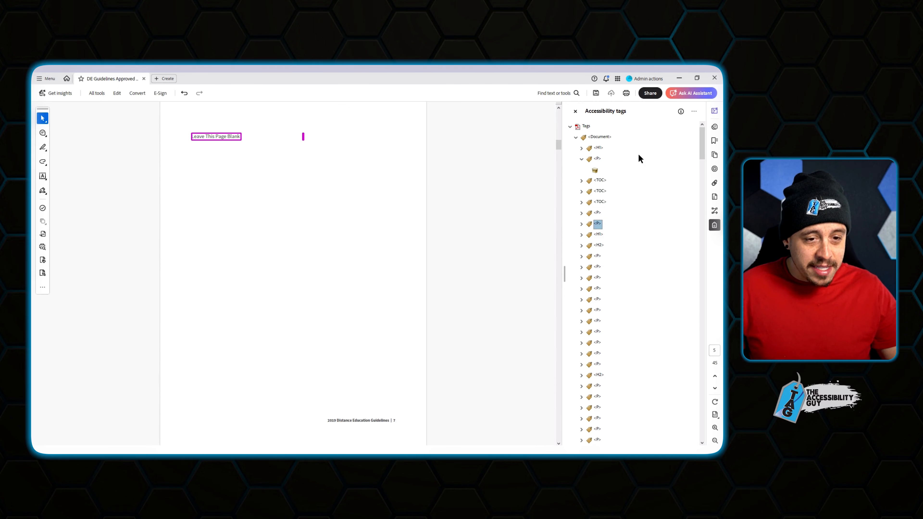
Check the heading and paragraph tags of the "PREPARED BY" contributor lists through the last Educational Services and Support Division entry.
key("Down")
key("Down")
key("Down")
key("Down")
key("Down")
key("Down")
key("Down")
key("Down")
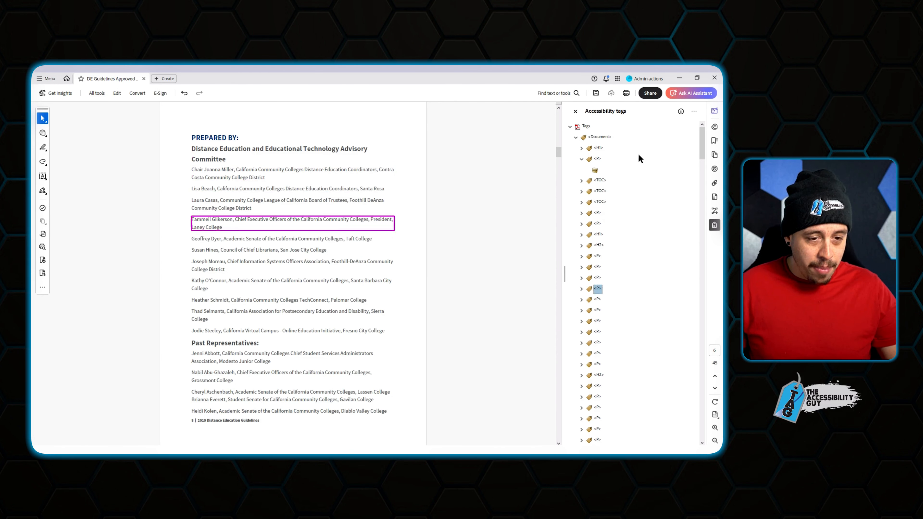
key("Down")
key("Down")
key("Down")
key("Down")
key("Down")
key("Down")
key("Down")
key("Down")
key("Down")
key("Down")
key("Down")
key("Down")
key("Down")
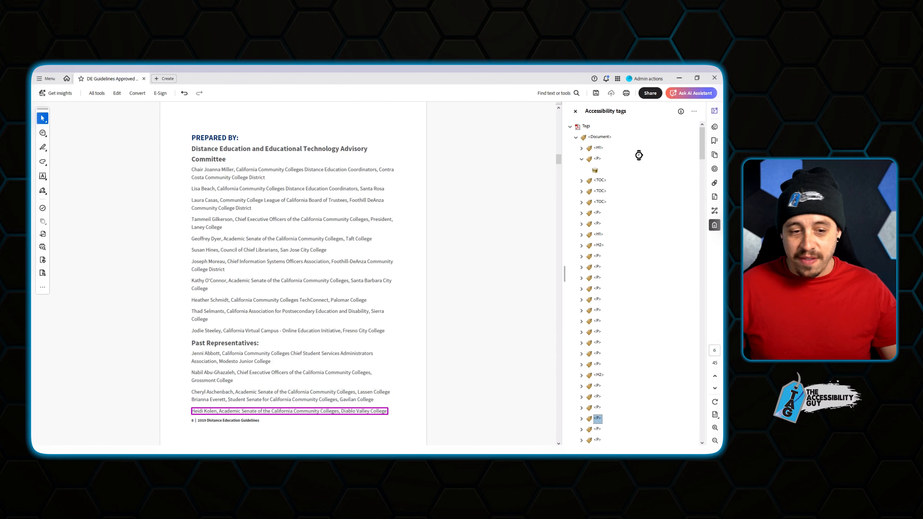
key("Down")
key("Down")
key("Down")
key("Down")
key("Down")
key("Down")
key("Down")
key("Down")
key("Down")
key("Down")
key("Down")
key("Down")
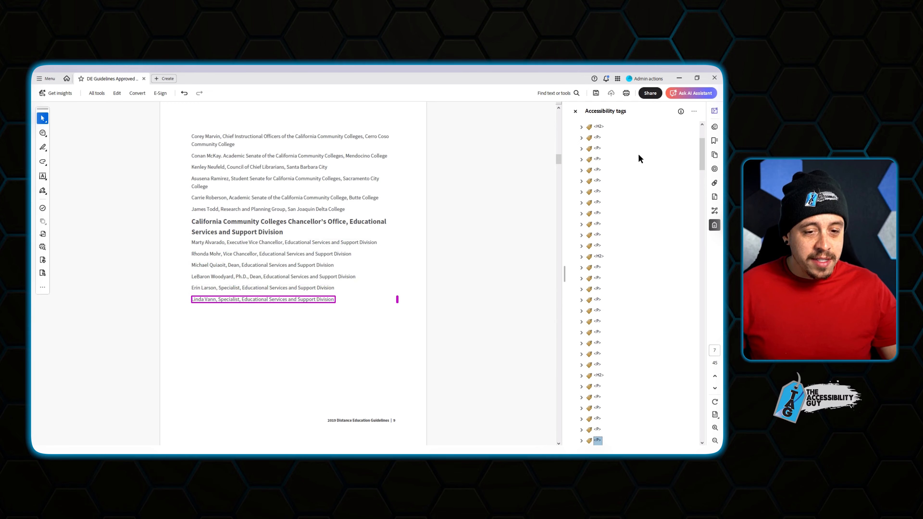
Continue through the tags after the contributor lists up to the footnote's <Note> tag under "Regulations and Guidelines: Distance Education".
key("Down")
key("Down")
key("Down")
key("Down")
key("Down")
key("Down")
key("Down")
key("Down")
key("Down")
key("Down")
key("Down")
key("Down")
key("Down")
key("Down")
key("Down")
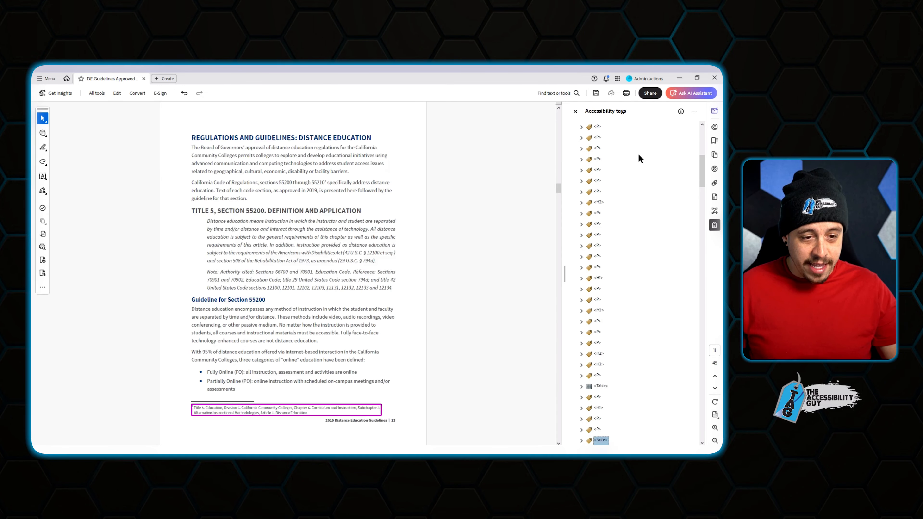
Review the tags from Title 5, Section 55200 to the first paragraph on distinguishing Partially Online from Online with Flexible In-person Components.
key("Down")
key("Down")
key("Down")
key("Down")
key("Down")
key("Down")
key("Down")
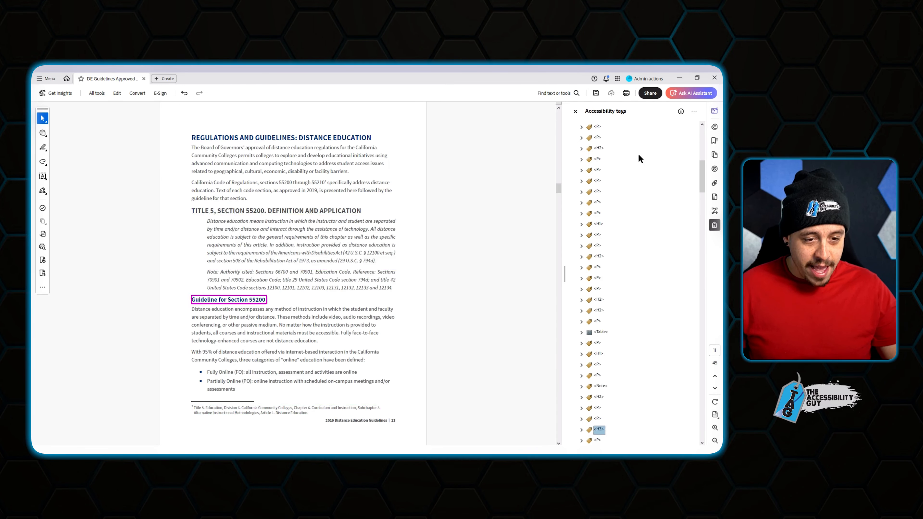
key("Down")
key("Down")
key("Down")
key("Down")
key("Down")
key("Down")
key("Down")
key("Down")
key("Down")
key("Down")
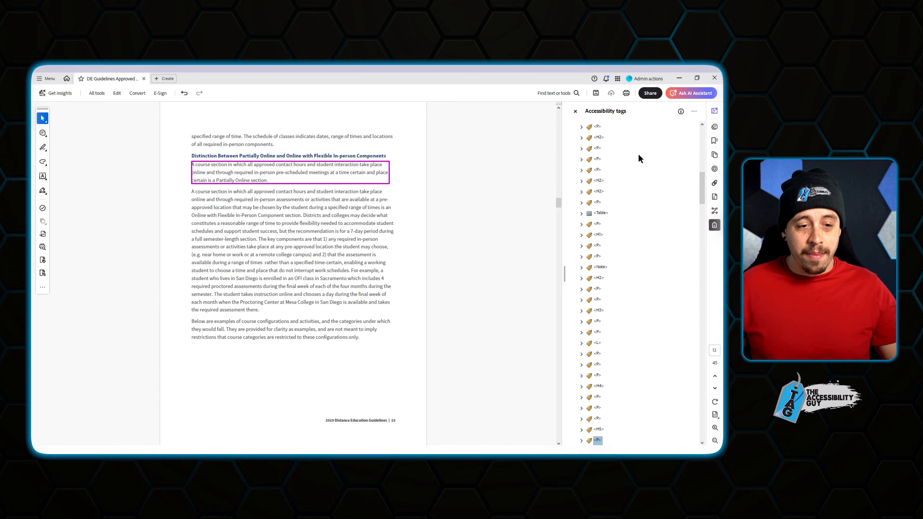
Compare the tags with their content from the course examples through Accessibility to the lettered list under Title 5, Section 55204.
key("Down")
key("Down")
key("Down")
key("Down")
key("Down")
key("Down")
key("Down")
key("Down")
key("Down")
key("Down")
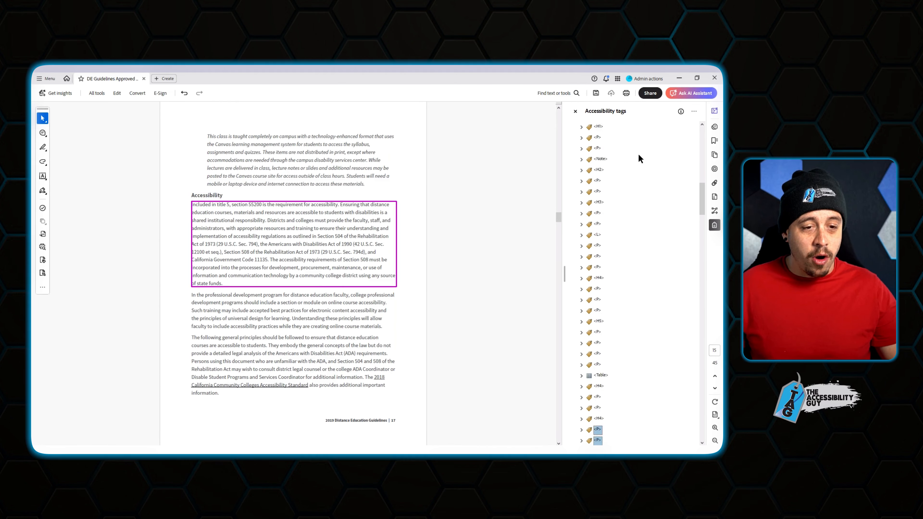
key("Down")
key("Down")
key("Down")
key("Down")
key("Down")
key("Down")
key("Down")
key("Down")
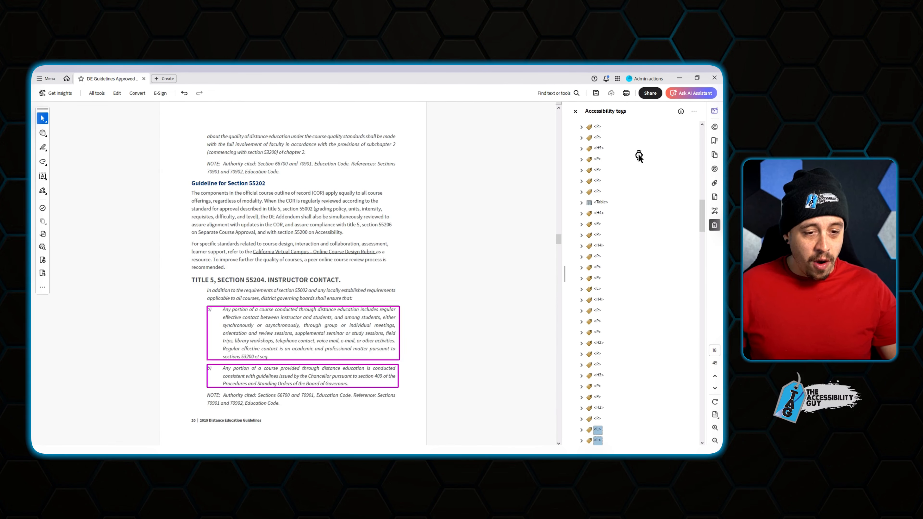
Check the tags following the Section 55204 list through the authority note of Title 5, Section 55210.
key("Down")
key("Down")
key("Down")
key("Down")
key("Down")
key("Down")
key("Down")
key("Down")
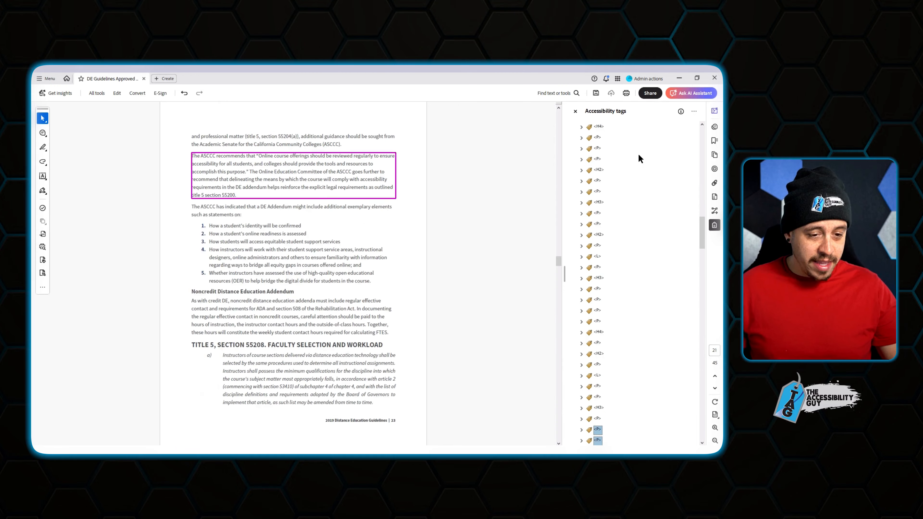
key("Down")
key("Down")
key("Down")
key("Down")
key("Down")
key("Down")
key("Down")
key("Down")
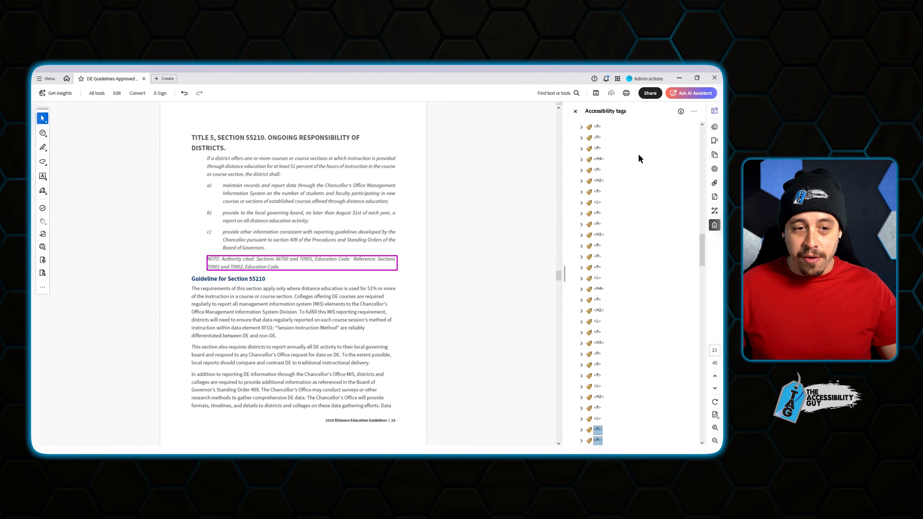
Verify the tags from the guideline for Section 55210 through the body paragraphs under "Guideline for Section 58003.1".
key("Down")
key("Down")
key("Down")
key("Down")
key("Down")
key("Down")
key("Down")
key("Down")
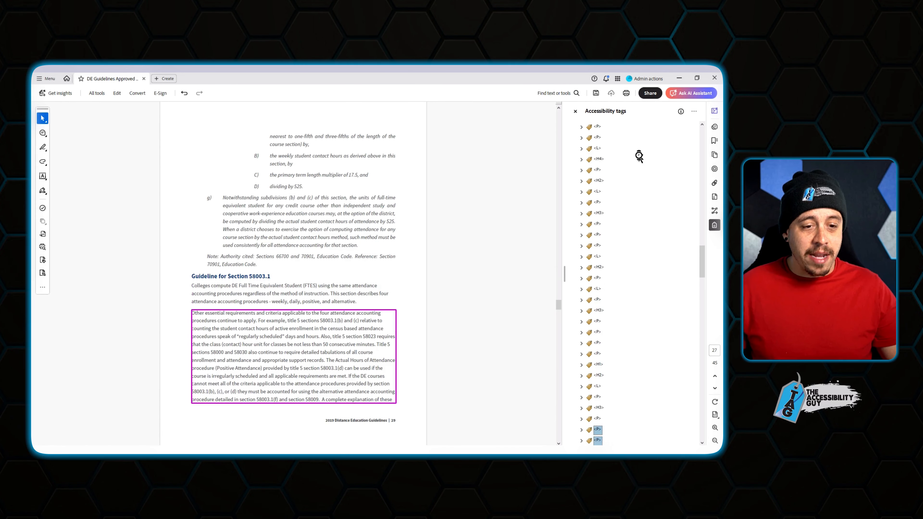
Move back and forth through the tags of the "Credit DE courses calculate FTES" list to examine its split <L> tags and intervening <P> note.
key("Down")
key("Down")
key("Down")
key("Down")
key("Up")
key("Up")
key("Up")
key("Up")
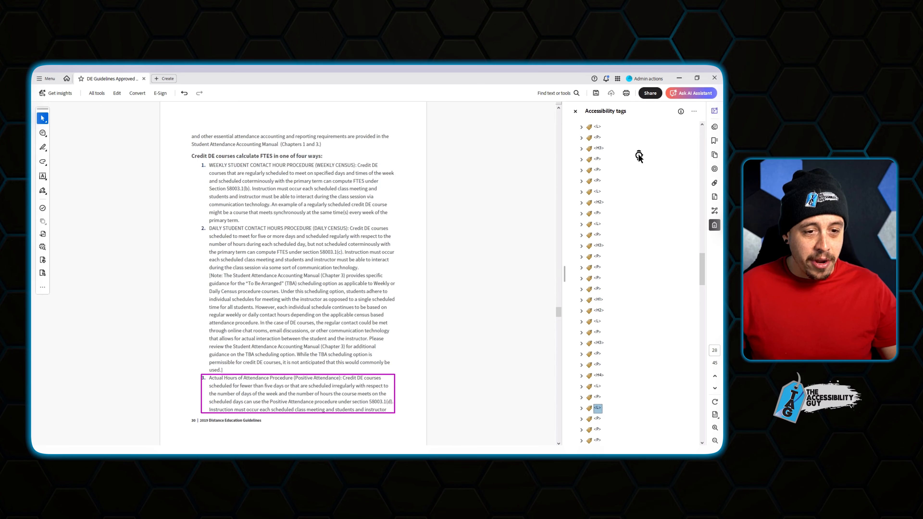
key("Up")
key("Down")
key("Down")
key("Down")
key("Down")
key("Down")
key("Down")
key("Down")
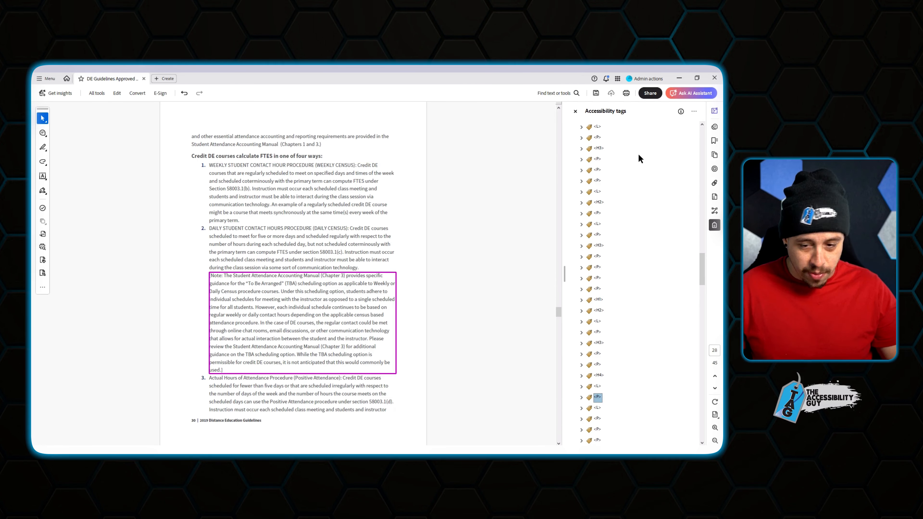
Continue checking tags from the credit FTES procedures to the paragraph under "Calculating FTES for Noncredit DE Courses".
key("Down")
key("Down")
key("Down")
key("Down")
key("Down")
key("Down")
key("Down")
key("Down")
key("Down")
key("Down")
key("Down")
key("Down")
key("Down")
key("Down")
key("Down")
key("Down")
key("Down")
key("Down")
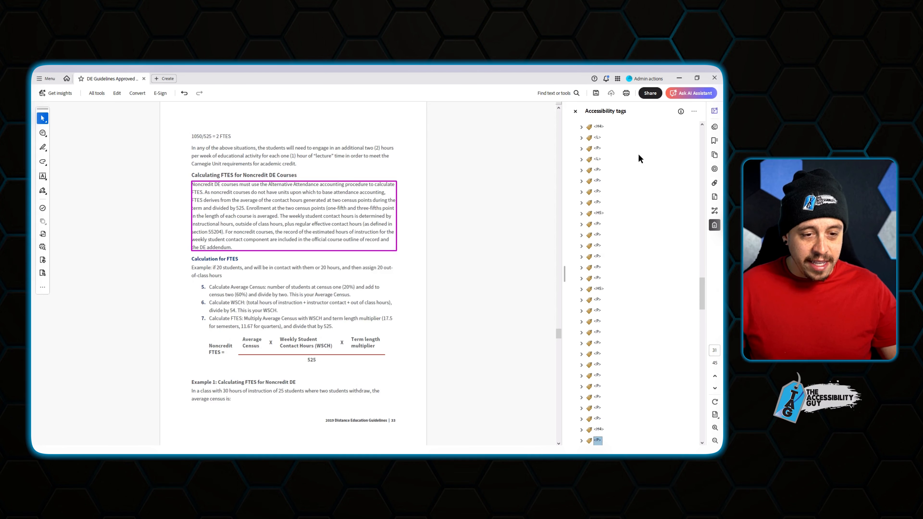
Check the tags from the "Calculation for FTES" heading through item (a)(1) of Title 5, Section 58056.
key("Down")
key("Down")
key("Down")
key("Down")
key("Down")
key("Down")
key("Down")
key("Down")
key("Down")
key("Down")
key("Down")
key("Down")
key("Down")
key("Down")
key("Down")
key("Down")
key("Down")
key("Down")
key("Down")
key("Down")
key("Down")
key("Down")
key("Down")
key("Down")
key("Down")
key("Down")
key("Down")
key("Down")
key("Down")
key("Down")
key("Down")
key("Down")
key("Down")
key("Down")
key("Down")
key("Down")
key("Down")
key("Down")
key("Down")
key("Down")
key("Down")
key("Down")
key("Down")
key("Down")
key("Down")
key("Down")
key("Down")
key("Down")
key("Down")
key("Down")
key("Down")
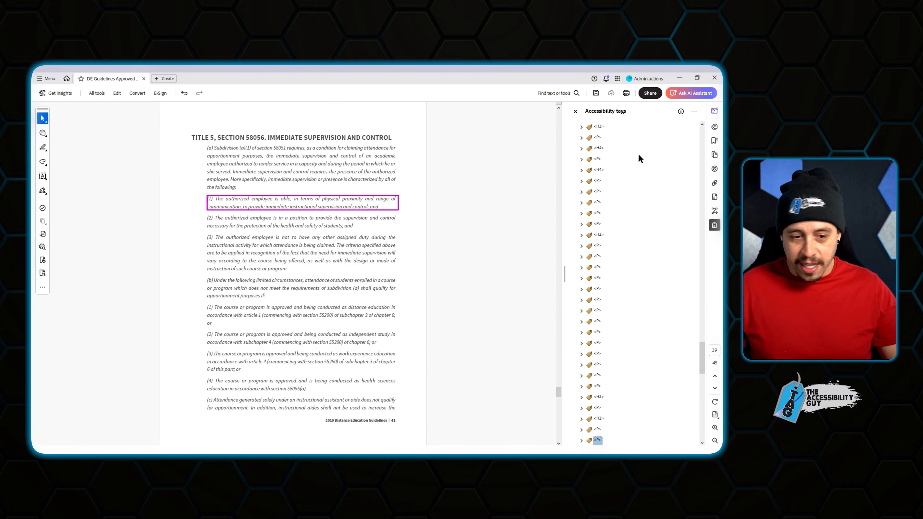
Verify the tags from item (a)(2) of Section 58056 through condition (b) of Title 5, Section 58170.
key("Down")
key("Down")
key("Down")
key("Down")
key("Down")
key("Down")
key("Down")
key("Down")
key("Down")
key("Down")
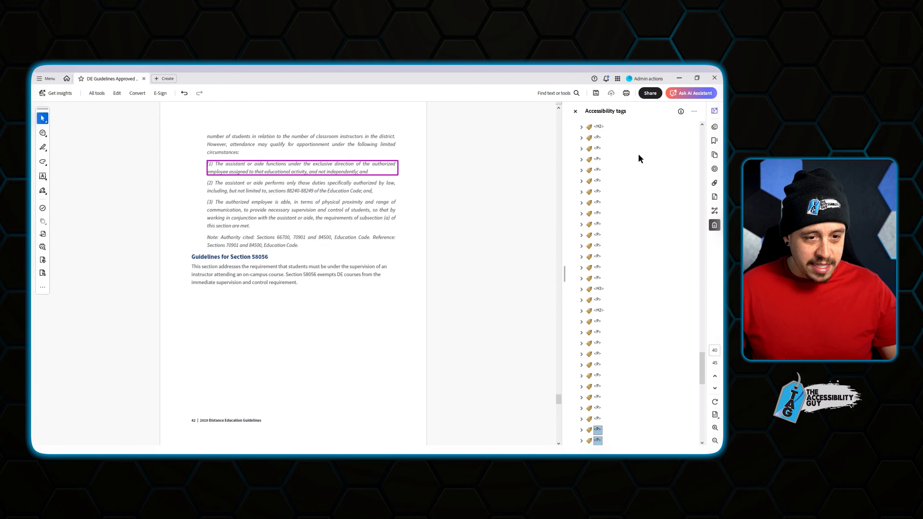
key("Down")
key("Down")
key("Down")
key("Down")
key("Down")
key("Down")
key("Down")
key("Down")
key("Down")
key("Down")
key("Down")
key("Down")
key("Down")
key("Down")
key("Down")
key("Down")
key("Down")
key("Down")
key("Down")
key("Down")
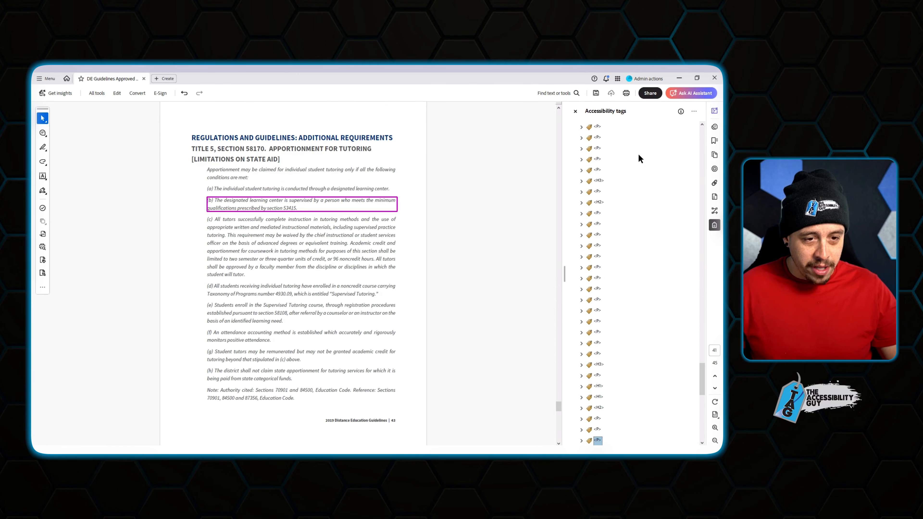
Check the tags from condition (c) of Section 58170 through Section 59402 and the paragraph under "Audit Test 424".
key("Down")
key("Down")
key("Down")
key("Down")
key("Down")
key("Down")
key("Down")
key("Down")
key("Down")
key("Down")
key("Down")
key("Down")
key("Down")
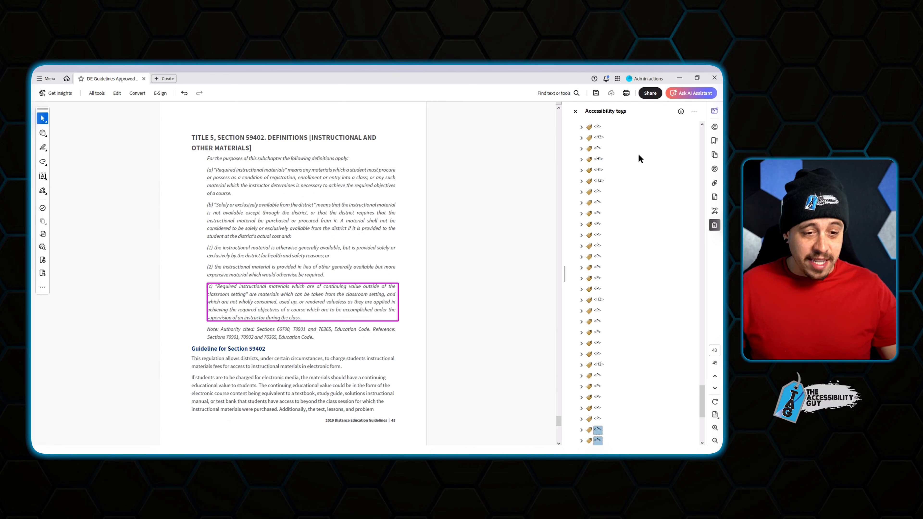
key("Down")
key("Down")
key("Down")
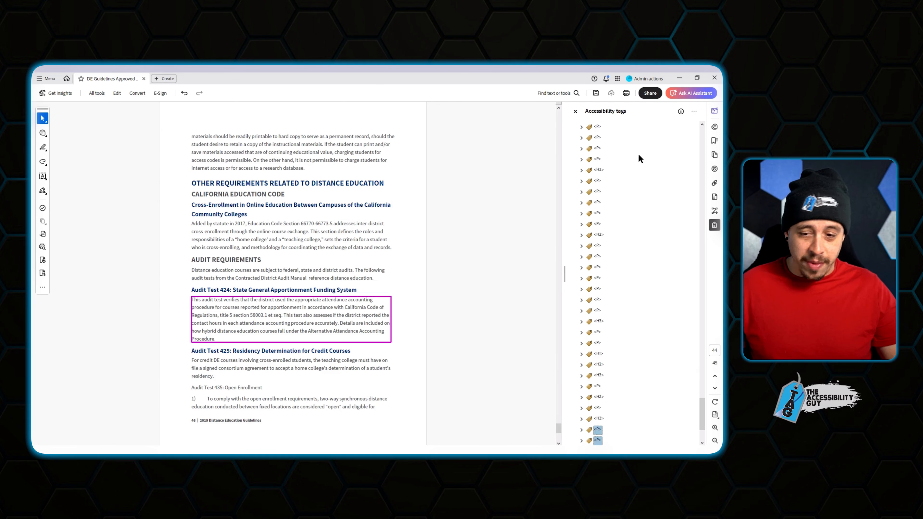
Automatically retag the whole PDF with the accessibility preparation tools.
left_click_drag(700, 413, 706, 106)
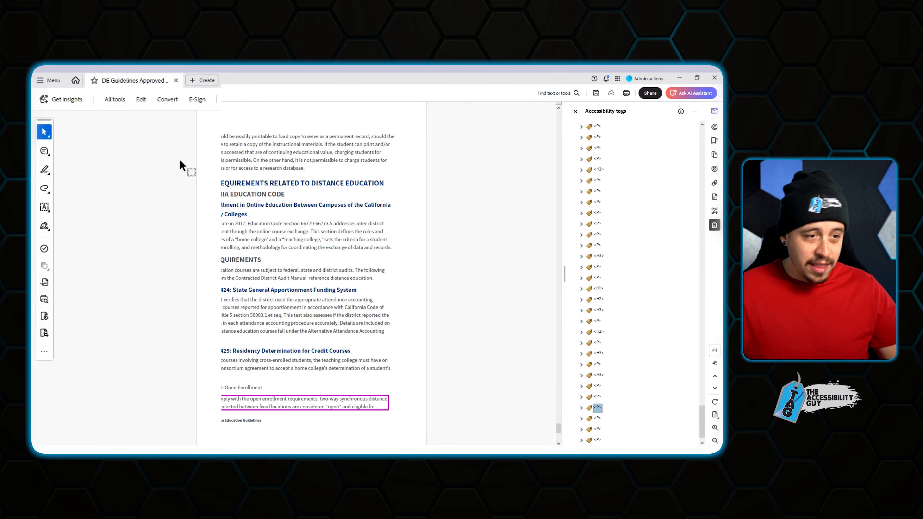
left_click(109, 95)
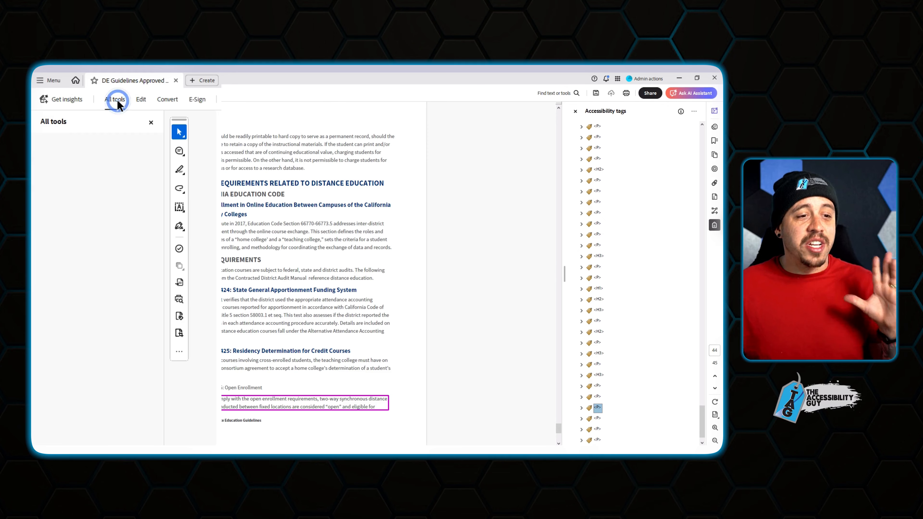
left_click(91, 182)
left_click(84, 150)
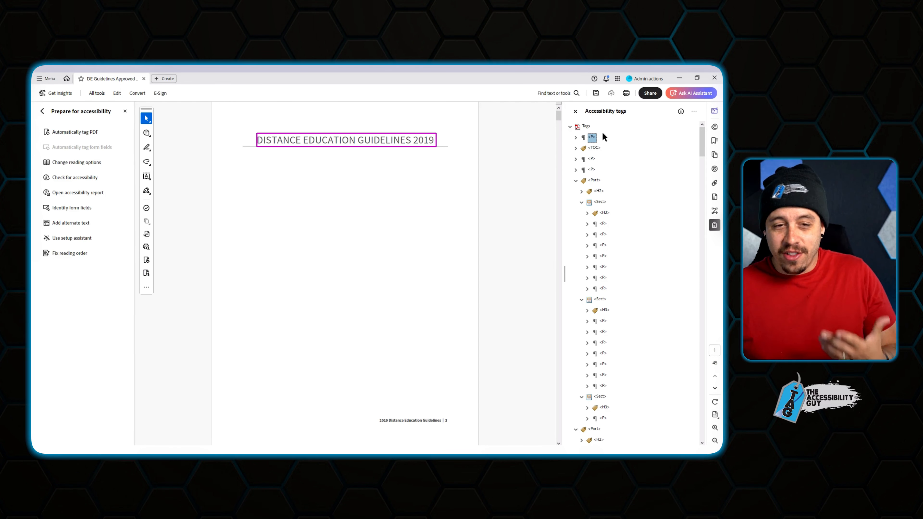
Create a <Document> tag and nest the title <P> and all remaining <TOC>, <P> and <Part> tags inside it.
right_click(592, 140)
left_click(602, 147)
type("D")
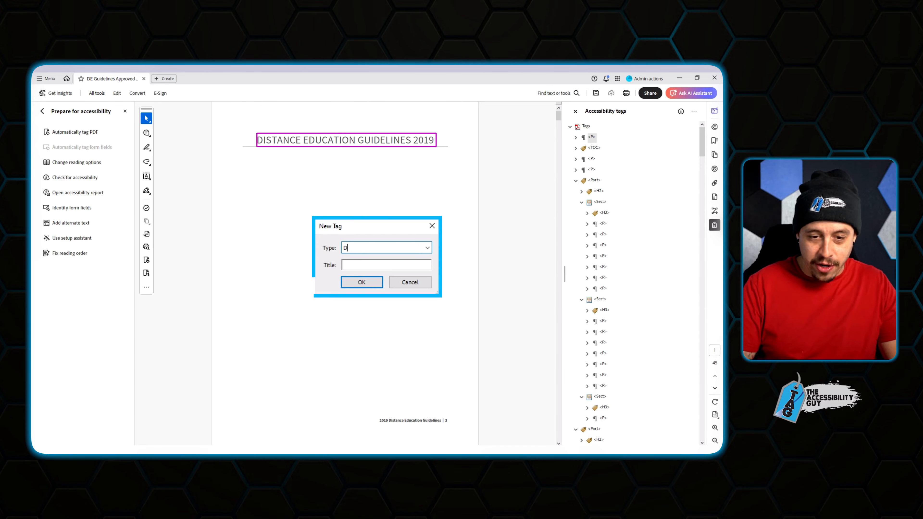
type("ocument")
key("Return")
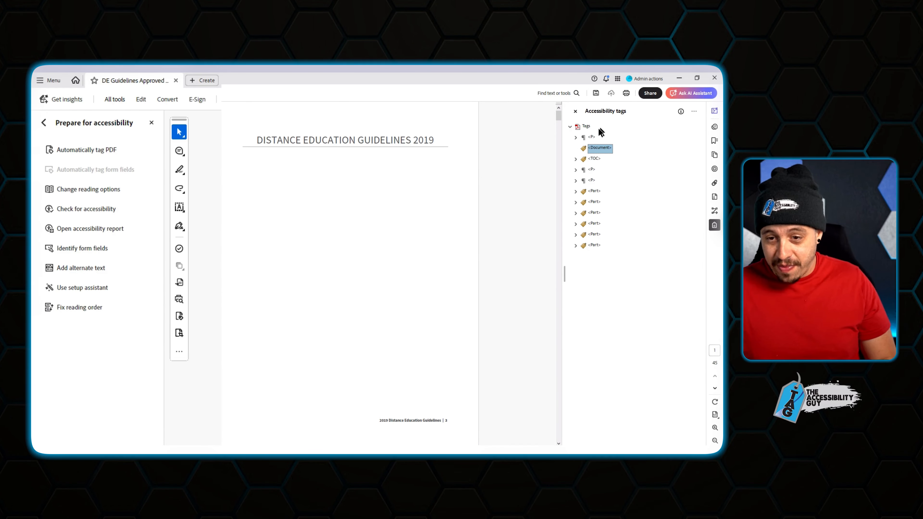
left_click_drag(588, 139, 596, 158)
left_click(594, 159)
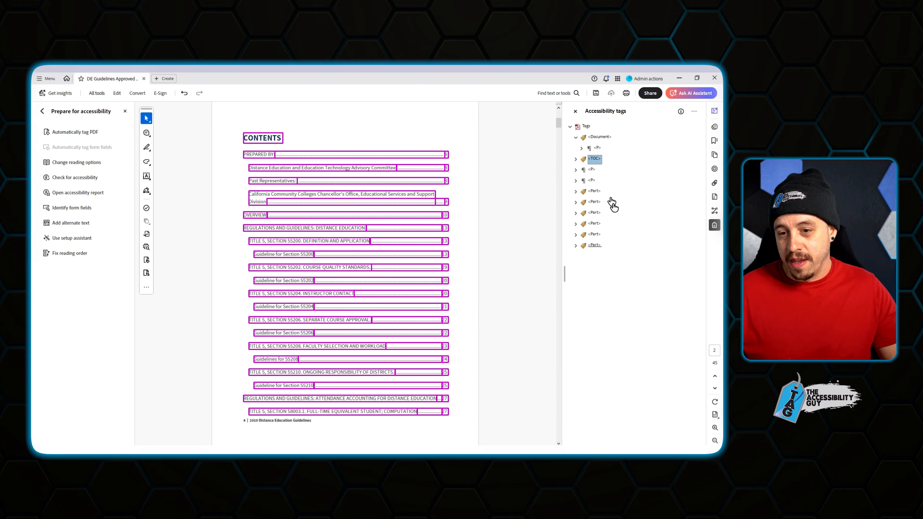
left_click(596, 246, "shift")
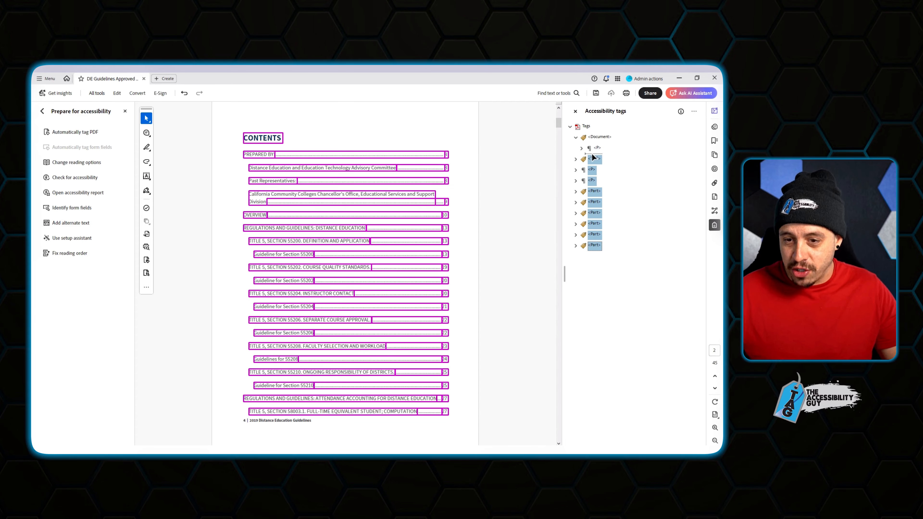
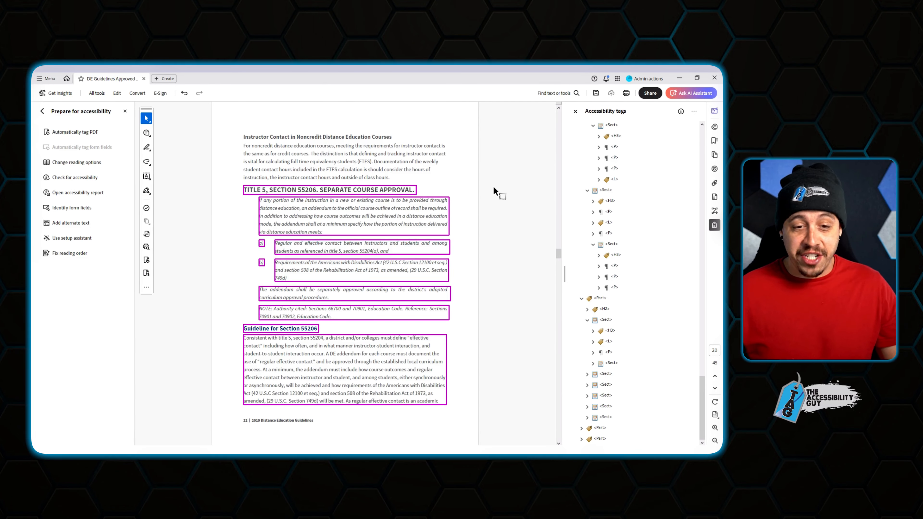
Review the automatically tagged pages and close the document without saving its changes.
scroll(494, 192, "up", 15)
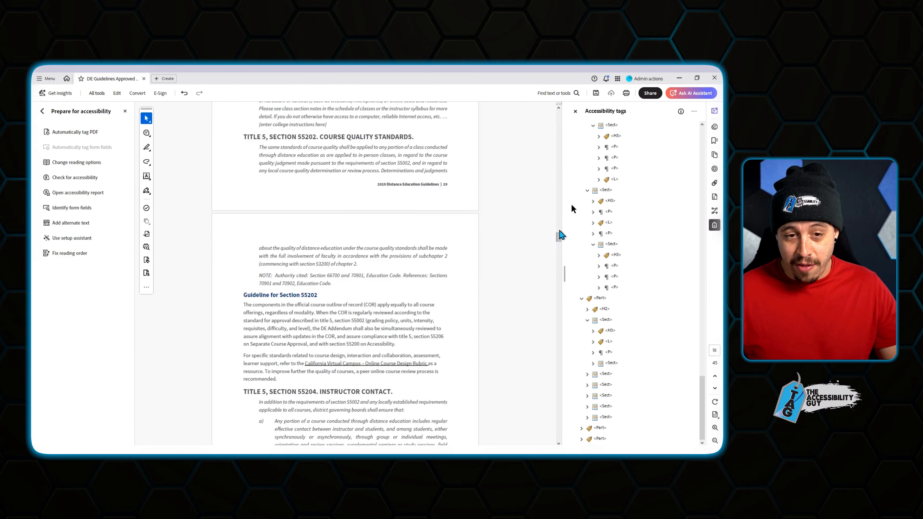
left_click(717, 78)
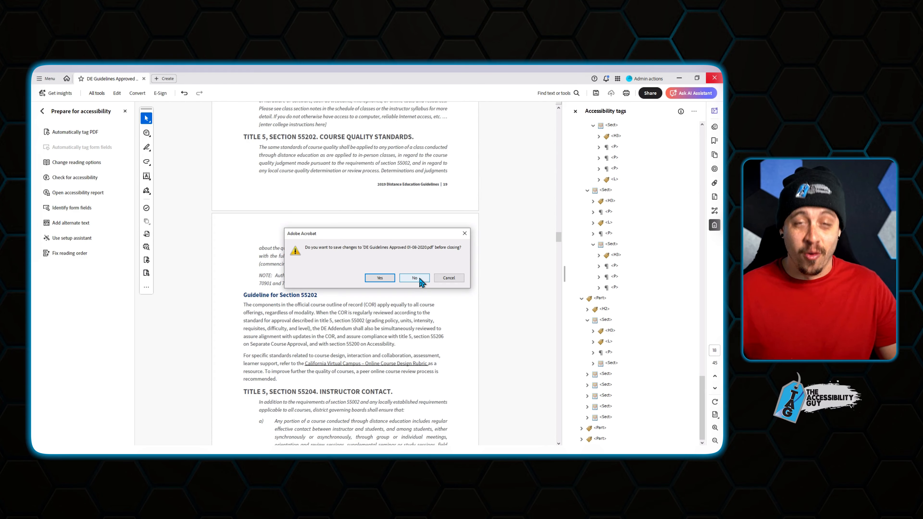
left_click(414, 278)
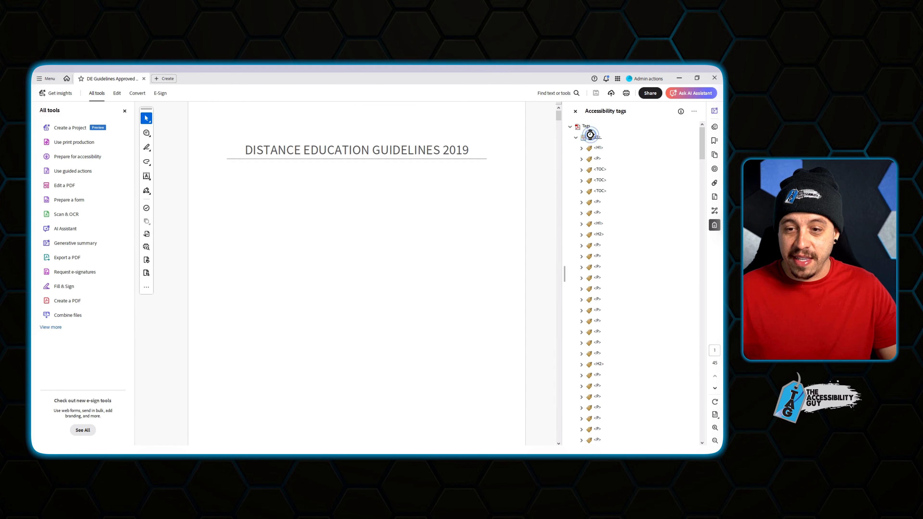
Change the root <Sect> tag of the reopened document to <Document>.
left_click(601, 141)
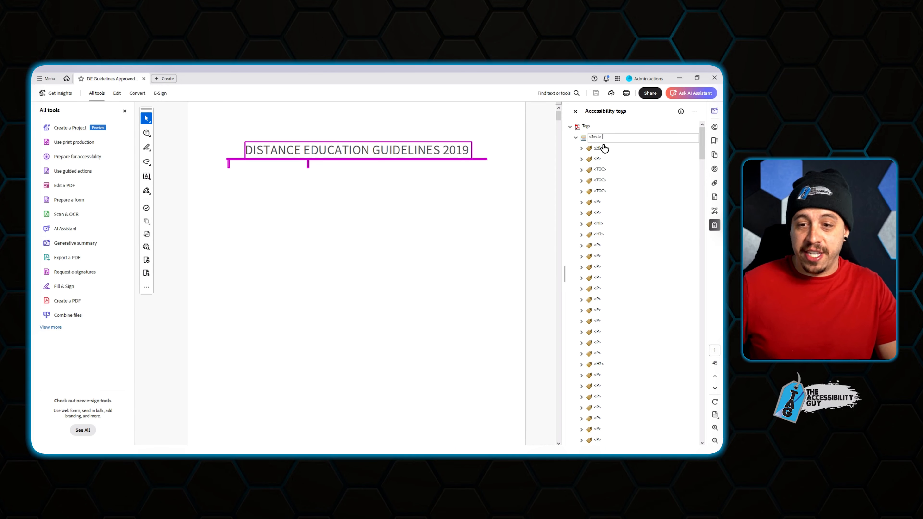
type("<Document>")
key("Return")
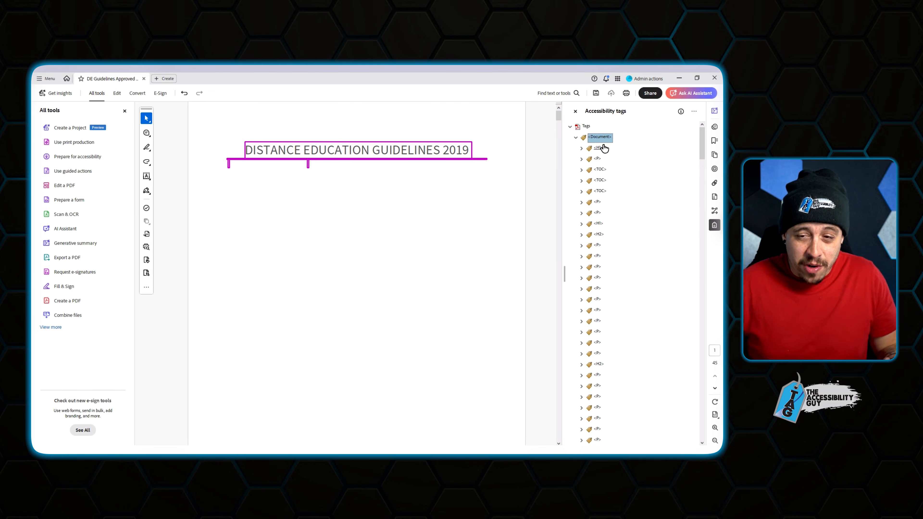
Expand the first <TOC> tag and examine the "CONTENTS" and "PREPARED BY:" entries with their <Reference>, link and <Span> children.
key("Down")
key("Down")
key("Right")
key("Right")
key("Right")
key("Right")
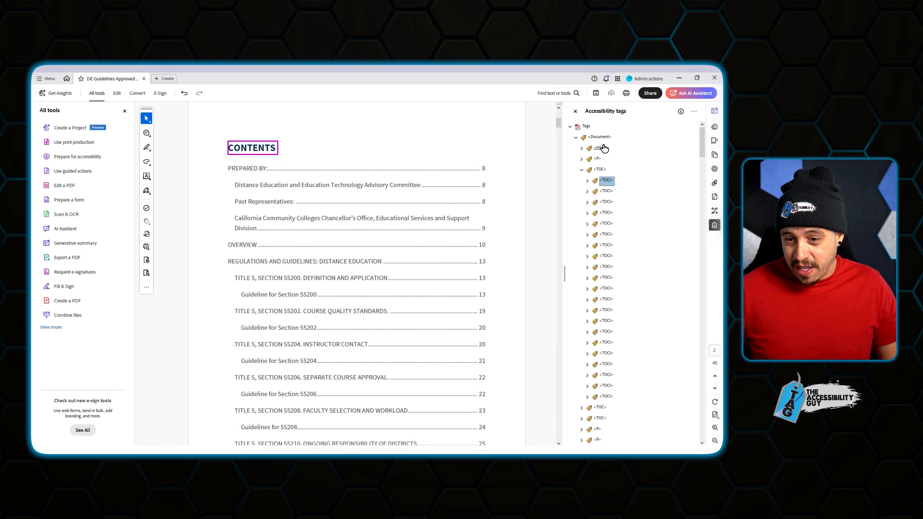
key("Down")
key("Right")
key("Down")
key("Right")
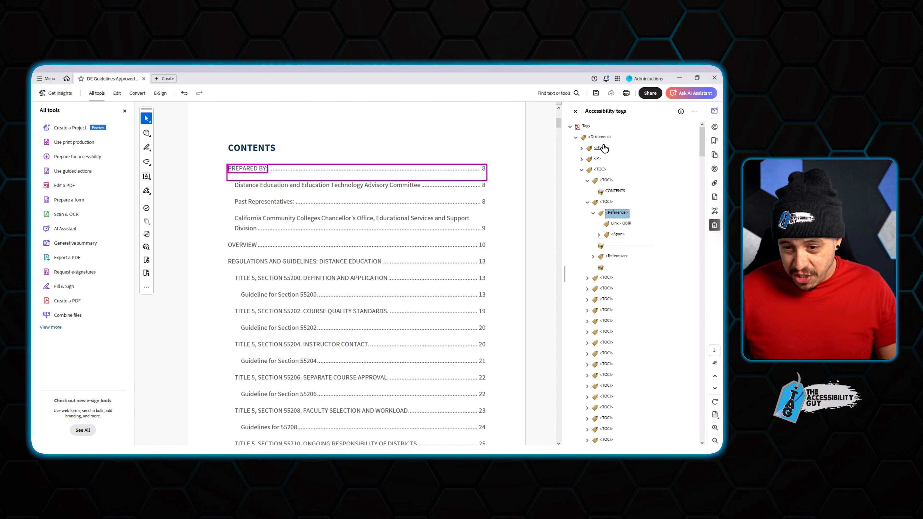
key("Down")
key("Down")
key("Right")
key("Down")
key("Down")
key("Down")
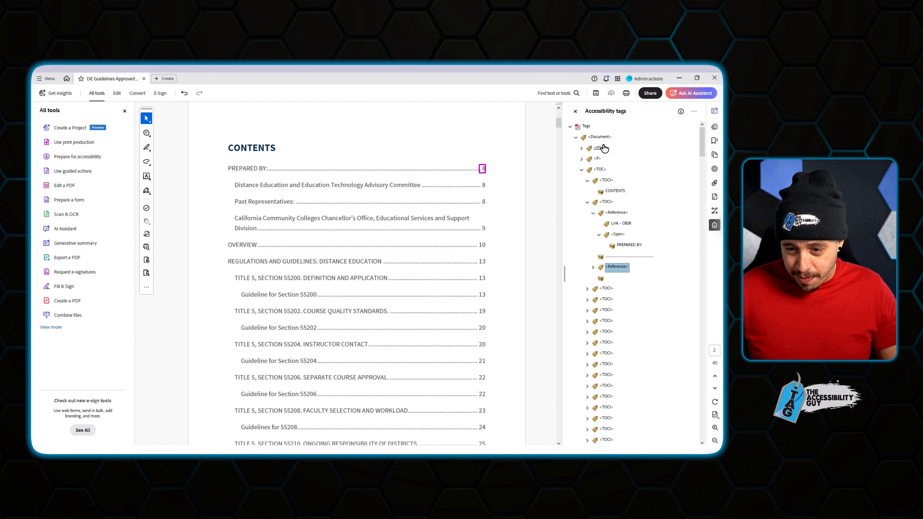
Move the "CONTENTS" <TOCI> tag out of the first <TOC> and place it directly before that <TOC>.
left_click(613, 191)
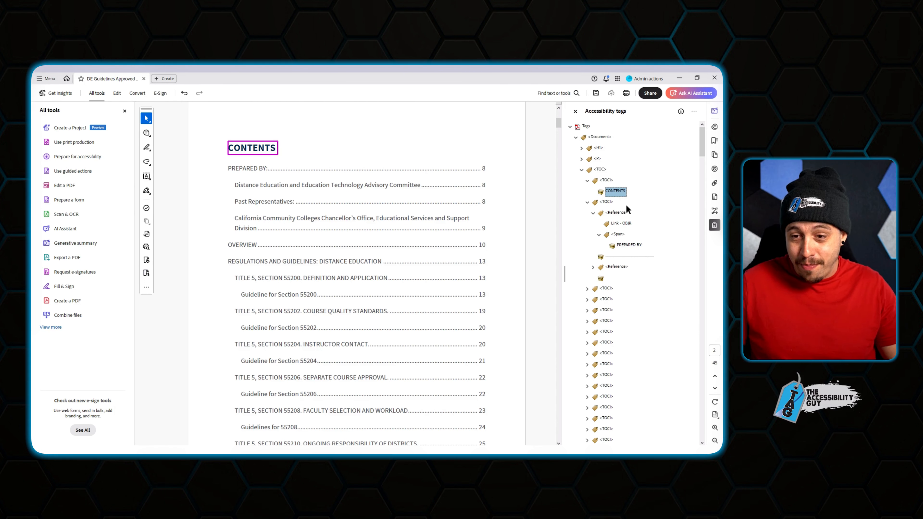
key("Up")
key("Up")
key("ctrl+x")
key("Up")
key("Up")
key("ctrl+v")
Change the type of the moved "CONTENTS" tag to <H2>.
key("Down")
key("F2")
key("Right")
key("Left")
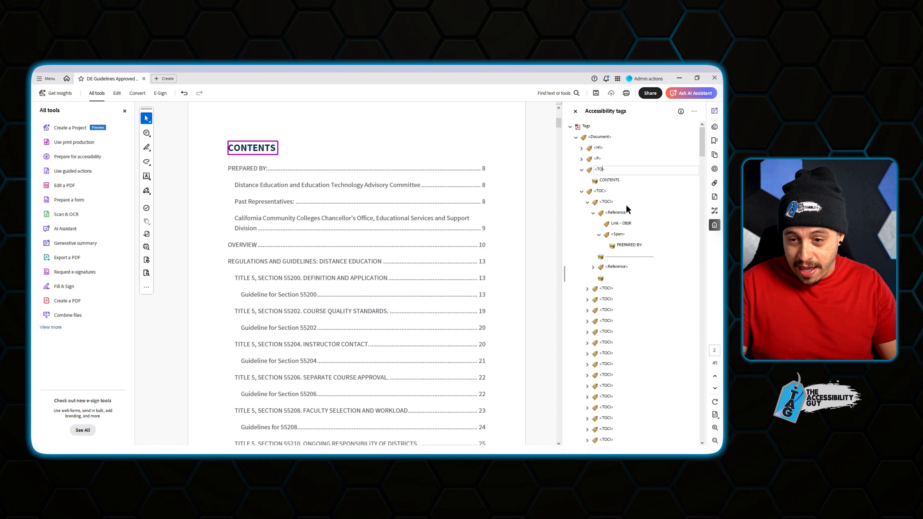
key("BackSpace")
key("BackSpace")
key("BackSpace")
key("BackSpace")
type("H2")
key("Return")
Turn the blank content of the <P> tag after the title into an artifact and delete the emptied <P> tag.
key("Down")
key("Up")
key("Up")
key("Right")
key("Down")
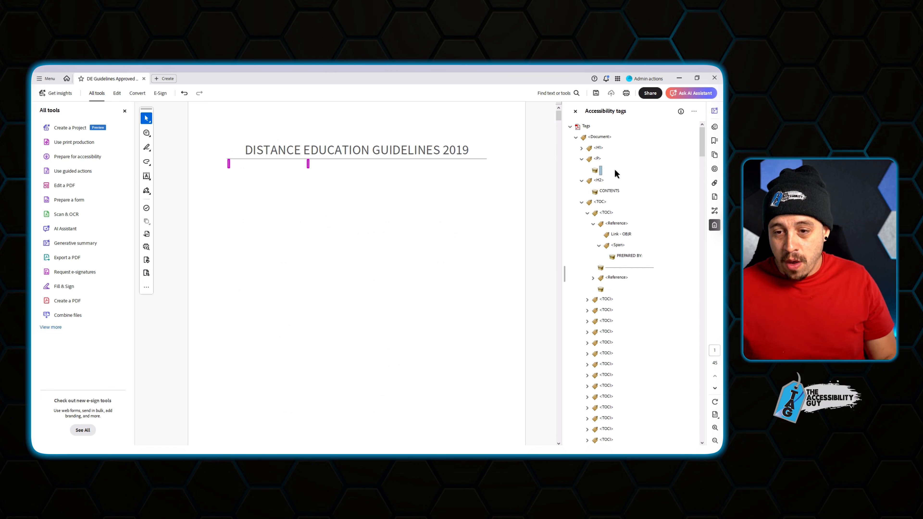
right_click(598, 170)
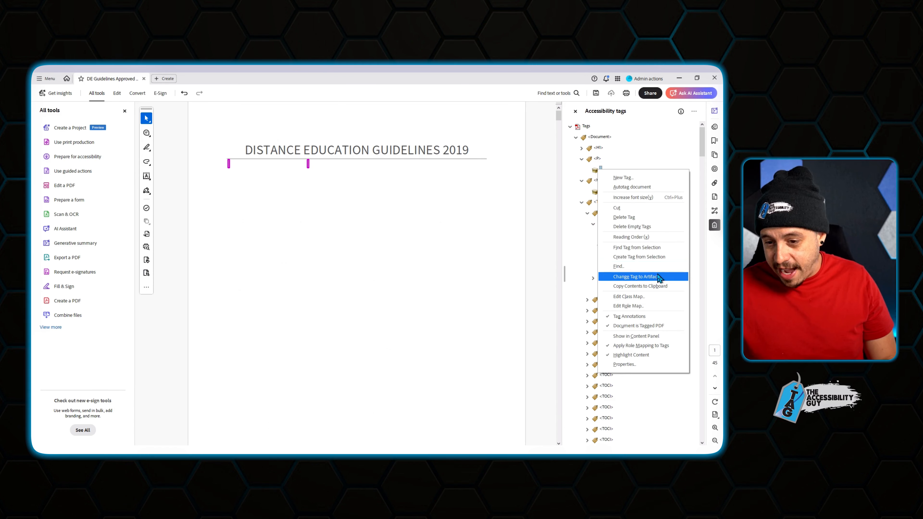
left_click(637, 276)
left_click(377, 289)
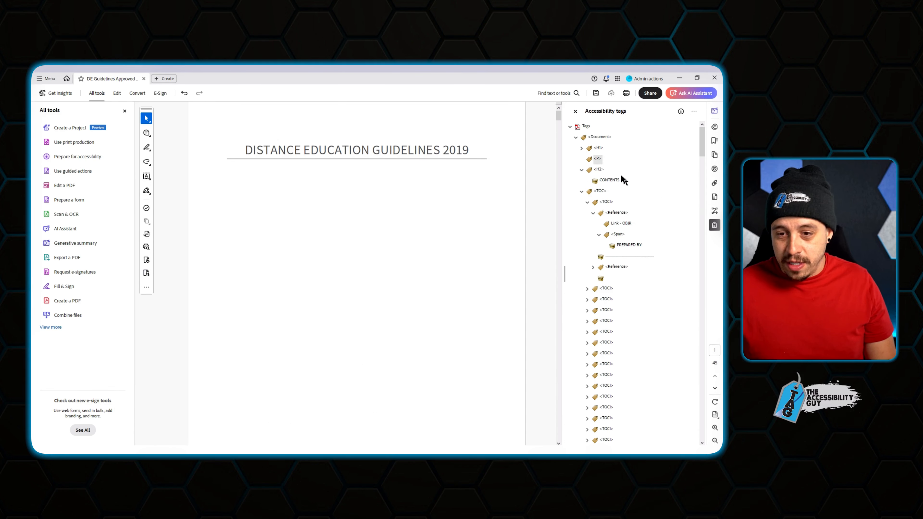
left_click(600, 160)
key("Delete")
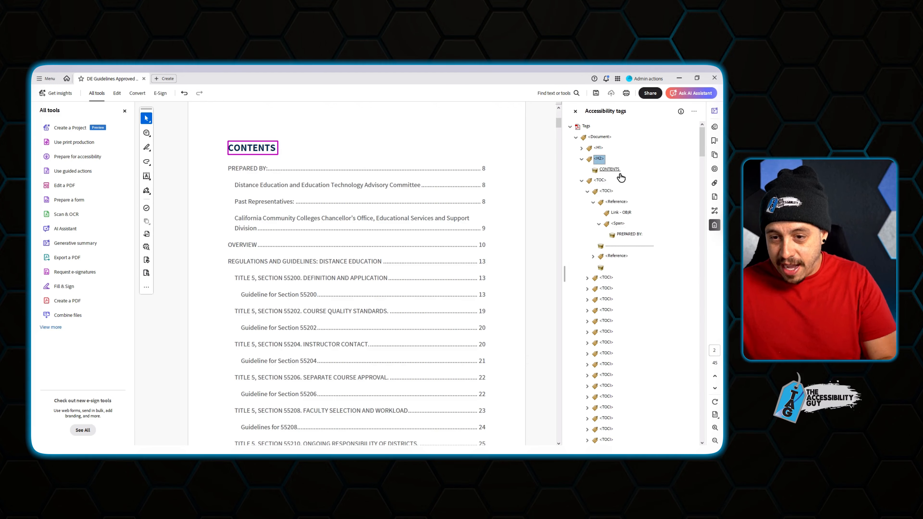
Move all <TOCI> tags from the second <TOC> to the end of the first <TOC> and delete the emptied <TOC>.
key("Left")
key("Down")
key("Down")
key("Up")
key("Left")
key("Down")
key("Right")
key("Down")
key("ctrl+a")
key("Up")
key("Up")
key("Up")
key("Up")
key("Up")
key("Up")
key("Up")
key("Up")
key("Up")
key("Up")
key("Up")
key("Up")
key("Up")
key("Up")
key("Up")
key("Up")
key("Up")
key("Up")
key("Up")
key("Up")
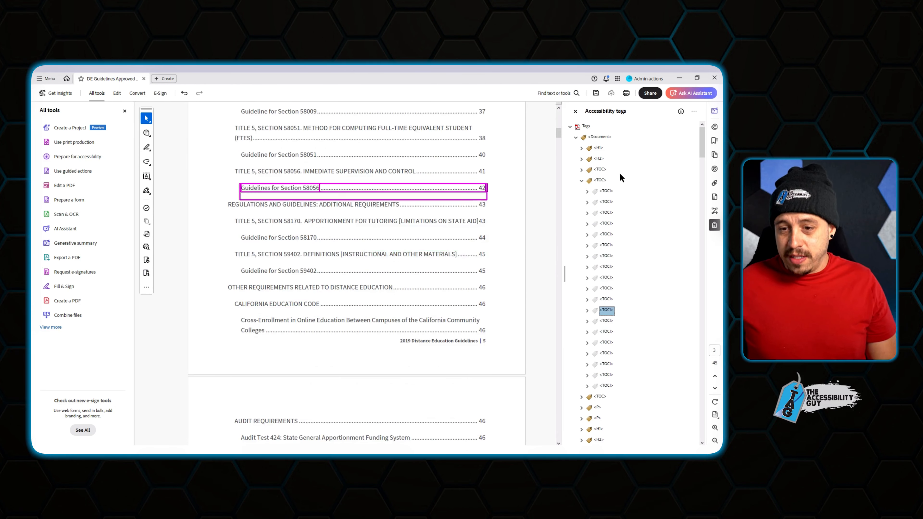
key("Right")
key("Down")
key("Left")
key("Down")
key("Down")
key("Down")
key("Down")
key("Down")
key("Down")
key("Down")
key("Down")
key("Down")
key("Down")
key("Down")
key("Down")
key("Down")
key("Down")
key("Down")
key("Down")
key("Down")
key("Down")
key("Down")
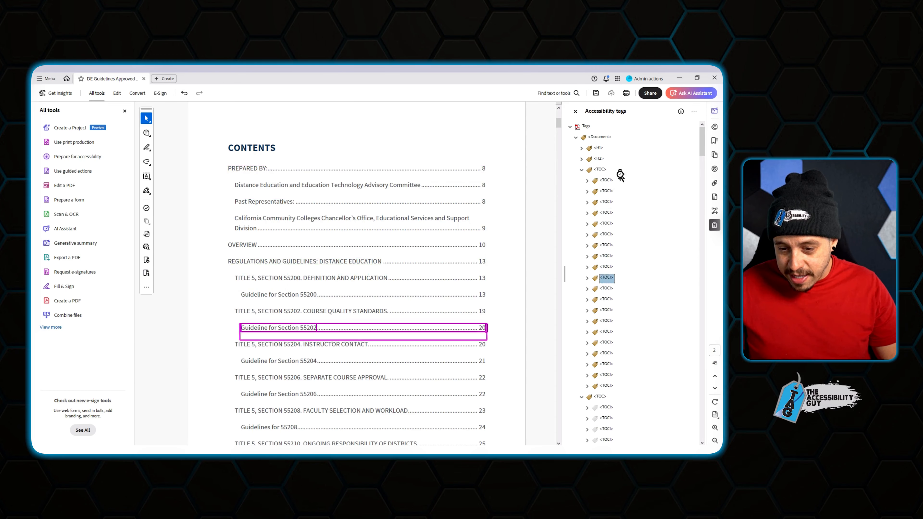
key("ctrl+v")
key("Down")
key("Down")
key("Down")
key("Down")
key("Down")
key("Down")
key("Down")
key("Down")
key("Down")
key("Down")
key("Down")
key("Down")
key("Down")
key("Down")
key("Down")
key("Down")
key("Down")
key("Down")
key("Down")
key("Down")
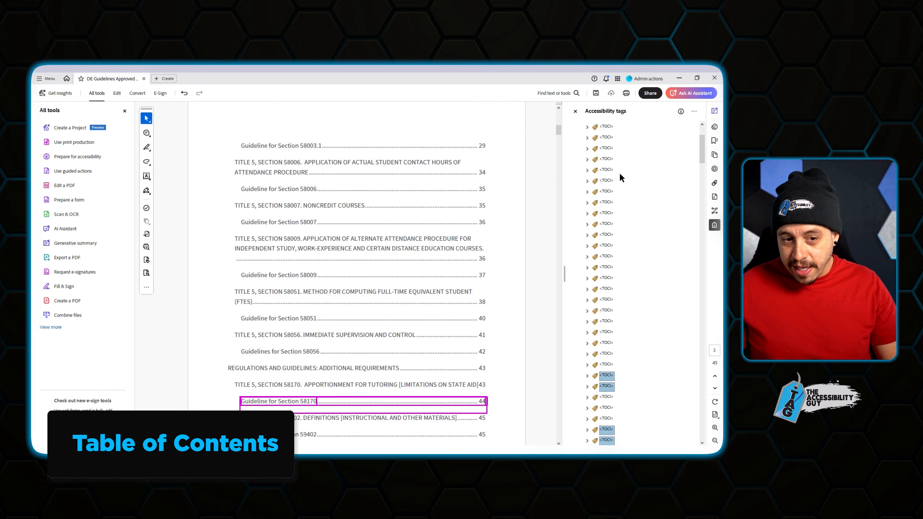
Move the three "AUDIT REQUIREMENTS" and "Audit Test" <TOCI> tags from the remaining <TOC> to the end of the first <TOC>.
key("Up")
key("Right")
key("Down")
key("shift+Down")
key("shift+Down")
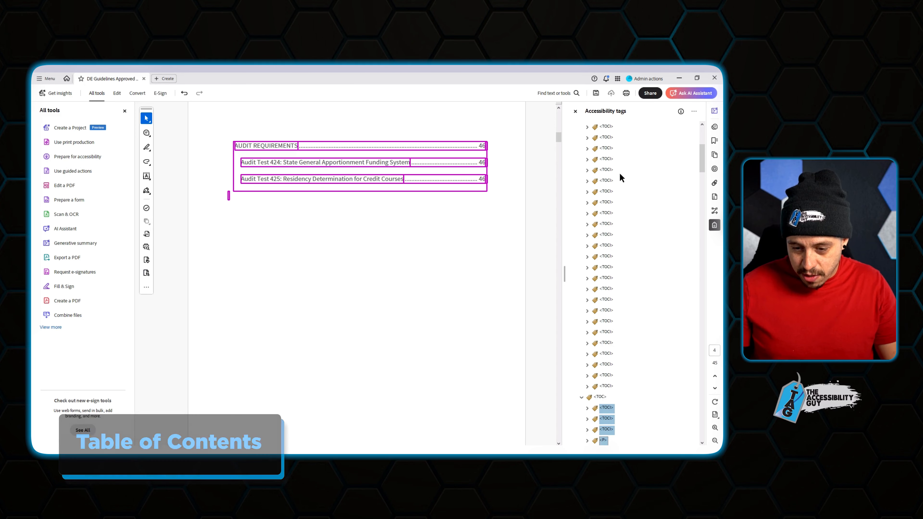
key("ctrl+x")
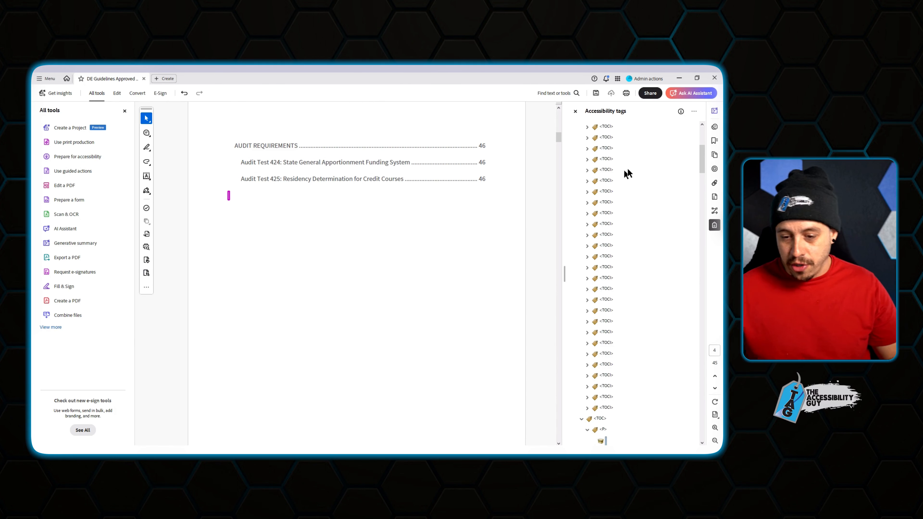
Turn the blank content of the <P> tag in the last <TOC> into an artifact and delete that <TOC>.
scroll(620, 171, "down", 6)
right_click(602, 228)
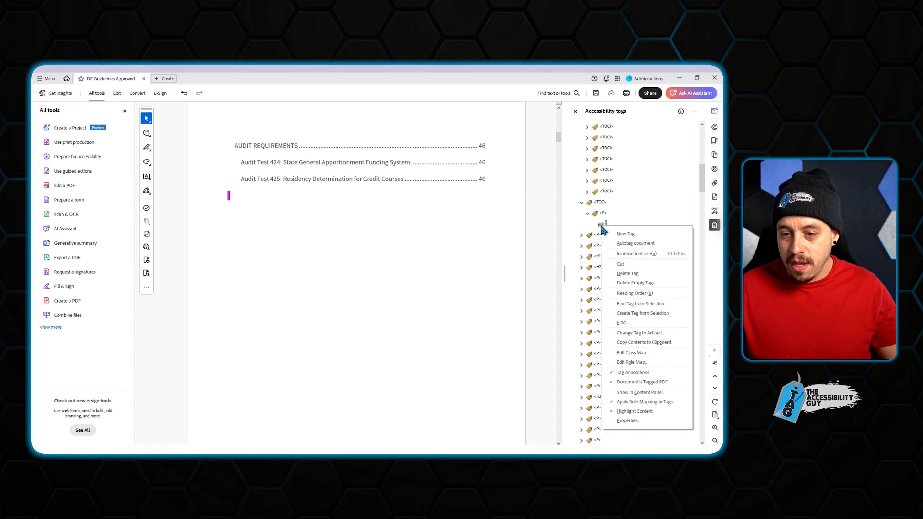
left_click(652, 313)
left_click(370, 292)
left_click(599, 204)
Turn the blank content of the <P> tag directly after the table of contents into an artifact and delete the emptied <P>.
key("Right")
key("Down")
key("Down")
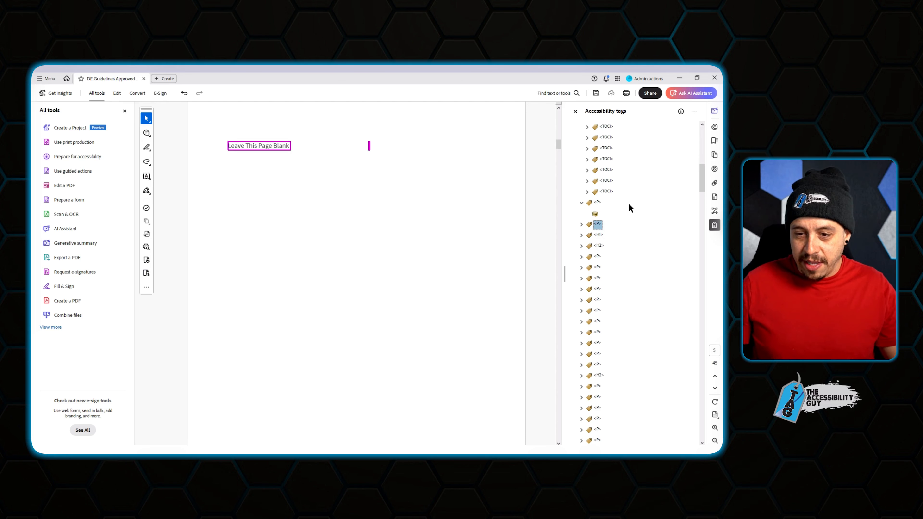
key("Up")
right_click(598, 215)
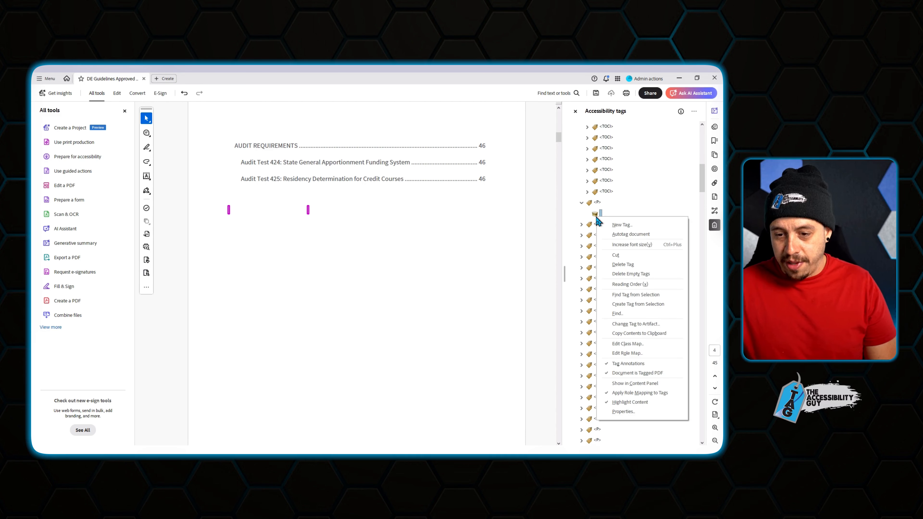
left_click(654, 304)
left_click(365, 291)
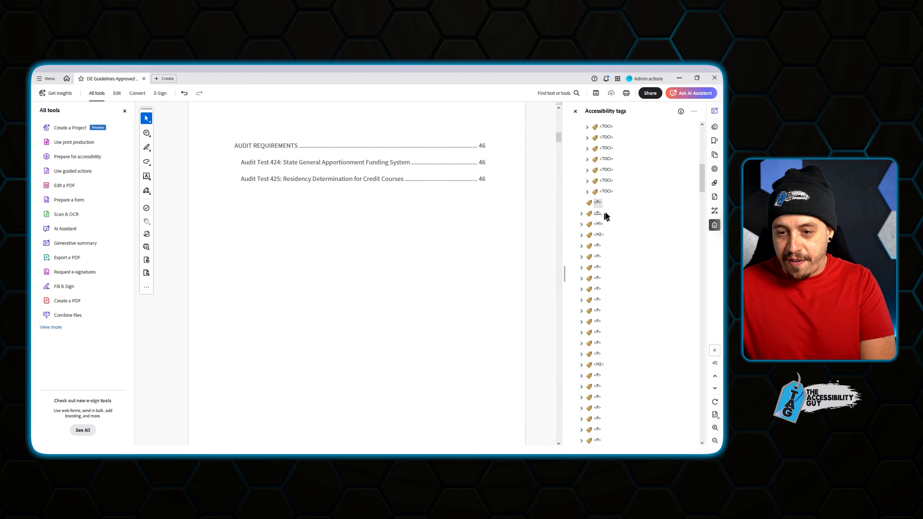
left_click(600, 213)
left_click(601, 213)
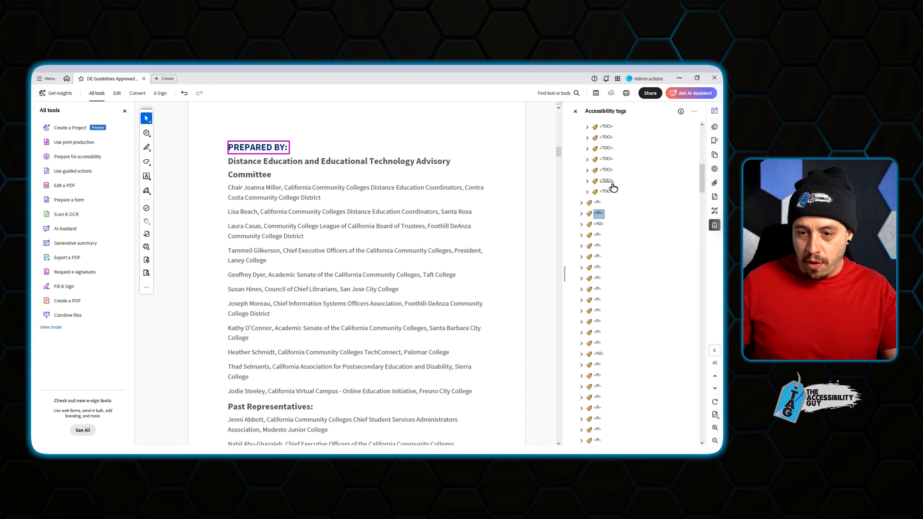
Examine the tags of the committee member list from the "PREPARED BY:" heading to the "Past Representatives:" heading.
key("Down")
key("Down")
key("Down")
key("Down")
key("Down")
key("Down")
key("Down")
key("Down")
key("Down")
key("Down")
key("Down")
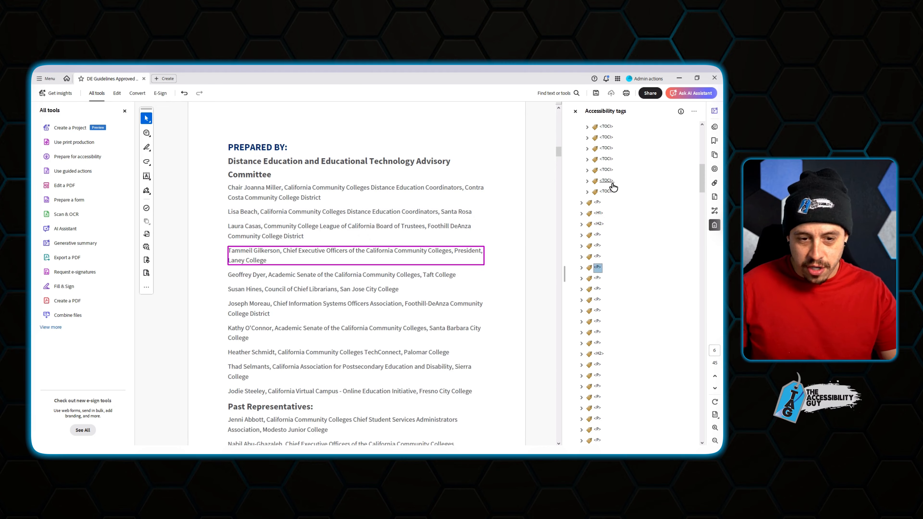
key("Down")
key("Down")
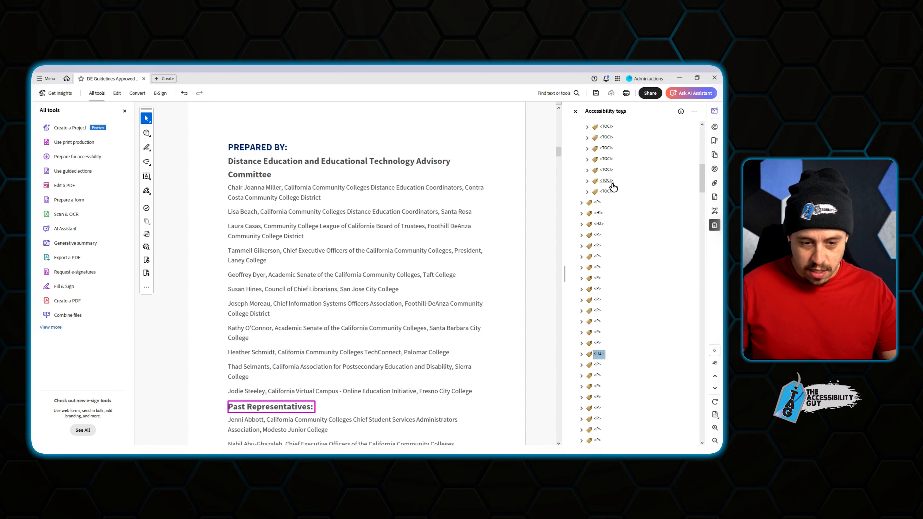
Examine the tags from the past representatives and Chancellor's Office lists through the first paragraph under "OVERVIEW".
key("Down")
key("Down")
key("Down")
key("Down")
key("Down")
key("Down")
key("Down")
key("Down")
key("Down")
key("Down")
key("Down")
key("Down")
key("Down")
key("Down")
key("Down")
key("Down")
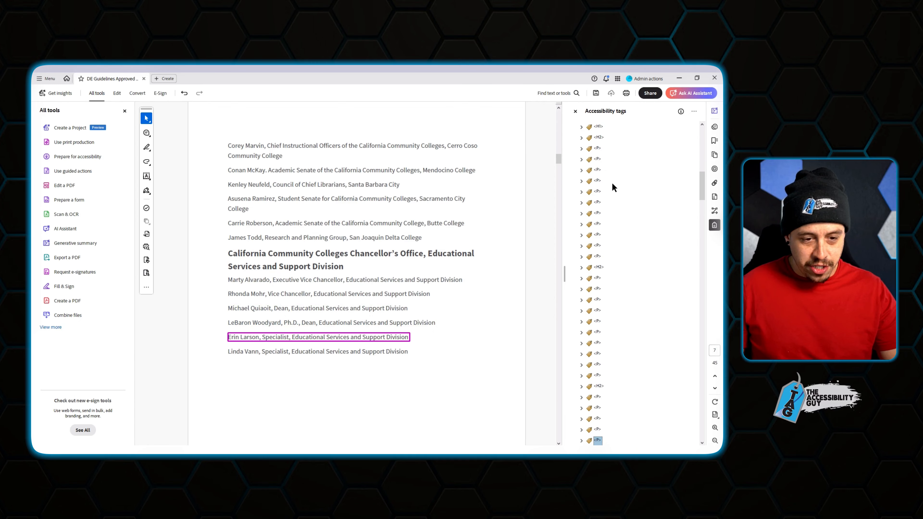
key("Down")
key("Down")
key("Down")
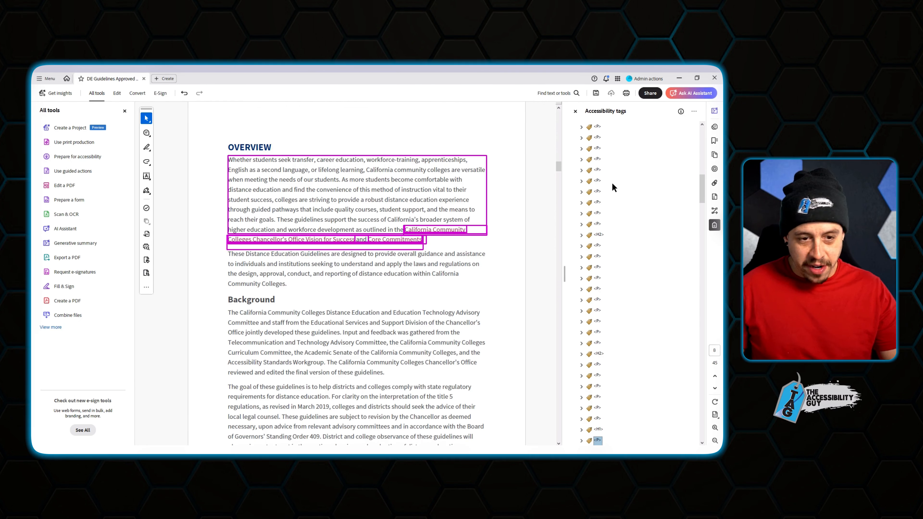
Expand the first "OVERVIEW" paragraph's tag and its "Core Commitments" <Link>, and examine their contents and the tags through the "Background" section.
key("Down")
key("Up")
key("Right")
key("Down")
key("Down")
key("Down")
key("Down")
key("Up")
key("Up")
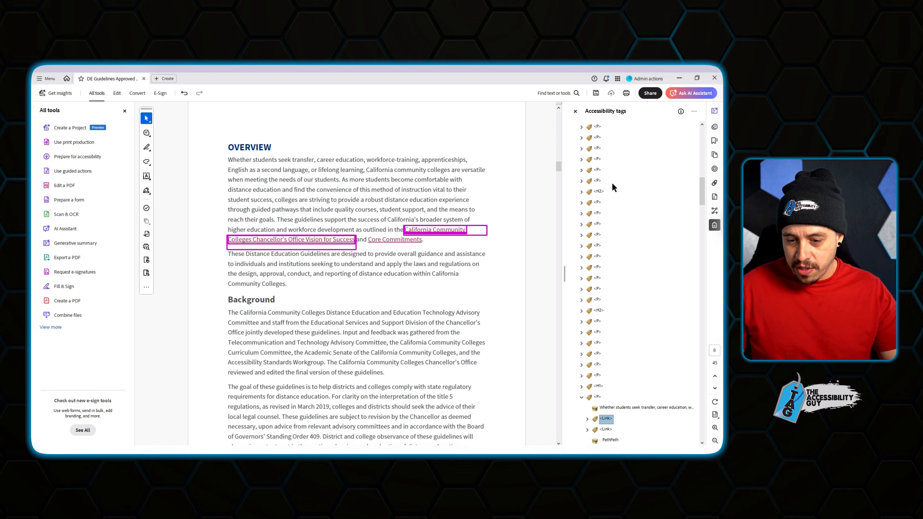
key("Down")
key("Right")
key("Down")
key("Down")
key("Down")
key("Down")
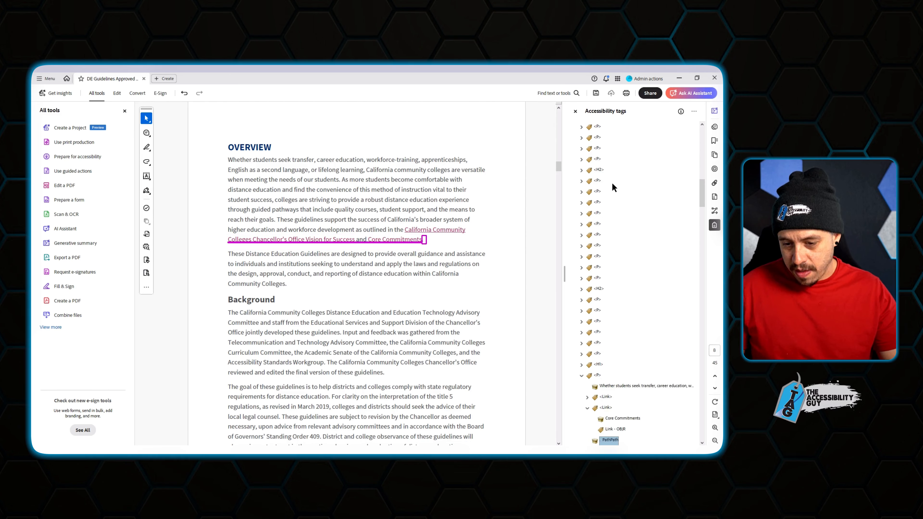
key("Down")
key("Down")
key("Down")
key("Down")
key("Down")
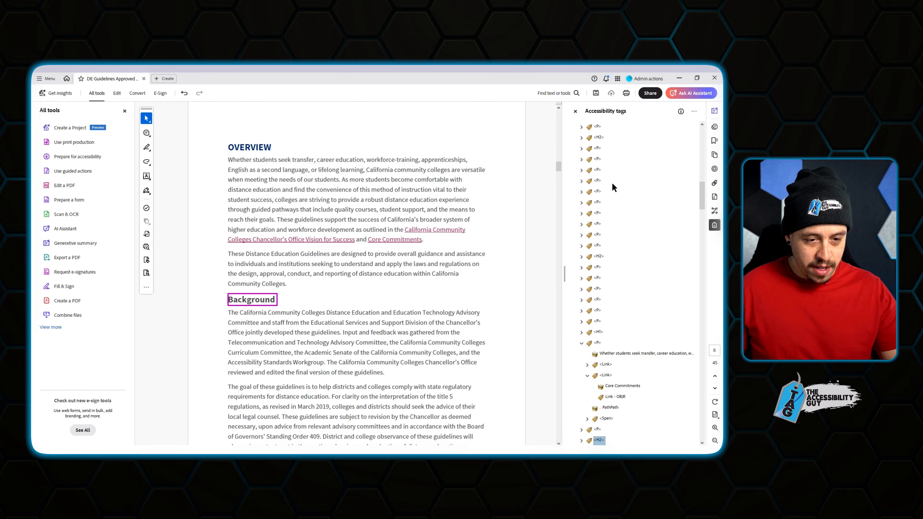
key("Down")
key("Up")
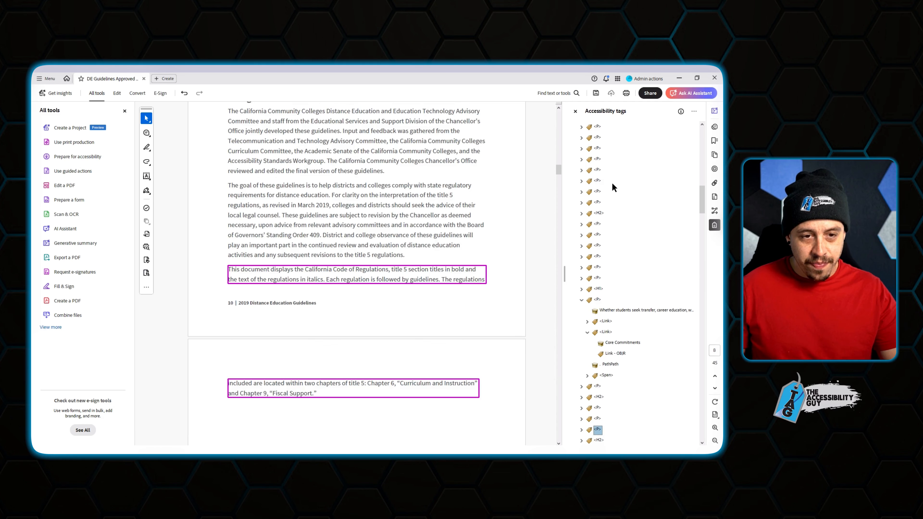
Turn the blank content of the <H2> tag after the "Background" section into an artifact and delete the emptied <H2>.
key("Down")
key("Right")
key("Down")
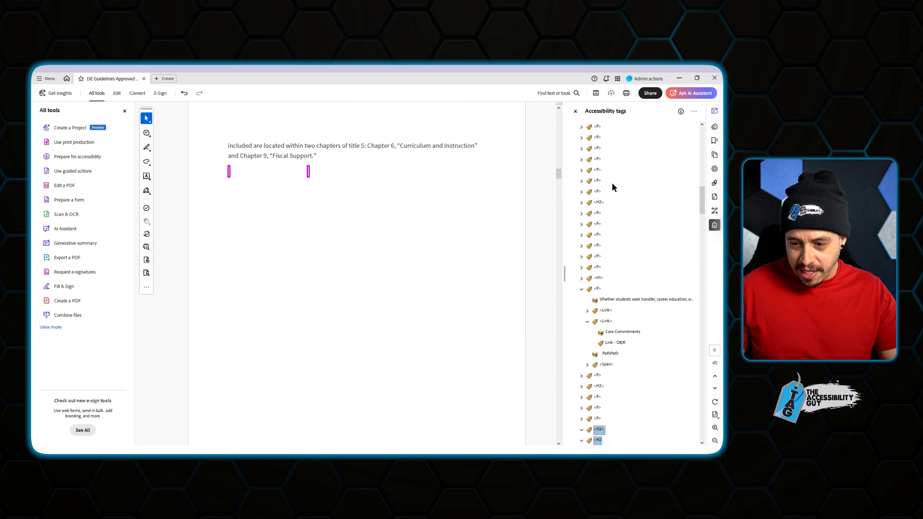
scroll(612, 184, "down", 3)
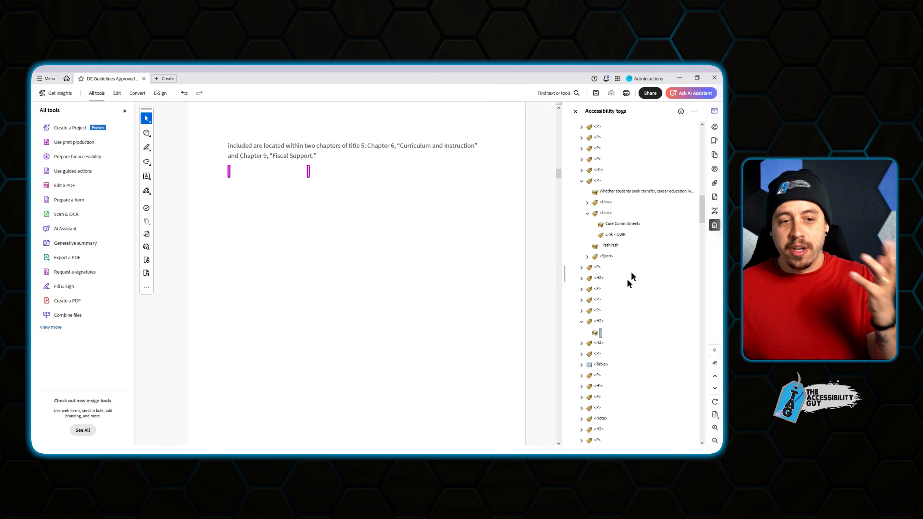
right_click(596, 335)
left_click(625, 240)
left_click(370, 289)
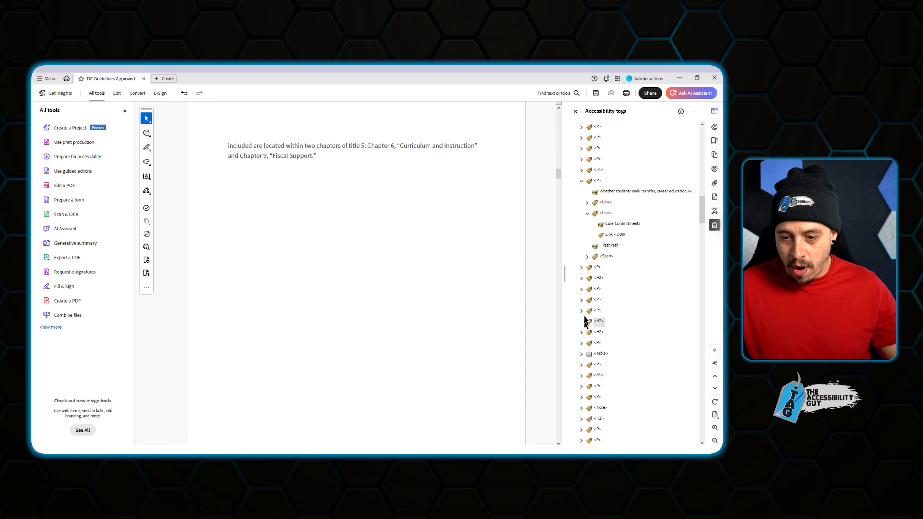
left_click(612, 322)
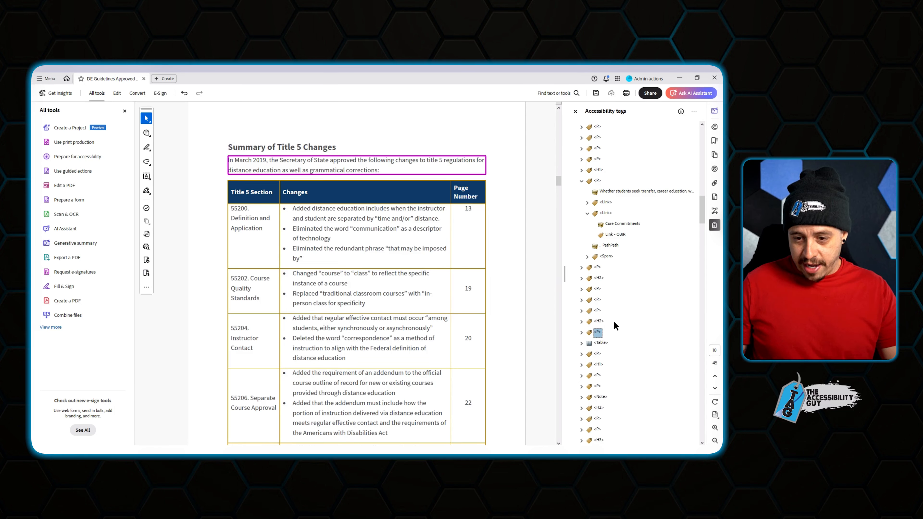
Expand the "Summary of Title 5 Changes" <Table> tag and its first <TR>, and examine the contents of the <TH> header cells.
key("Down")
key("Down")
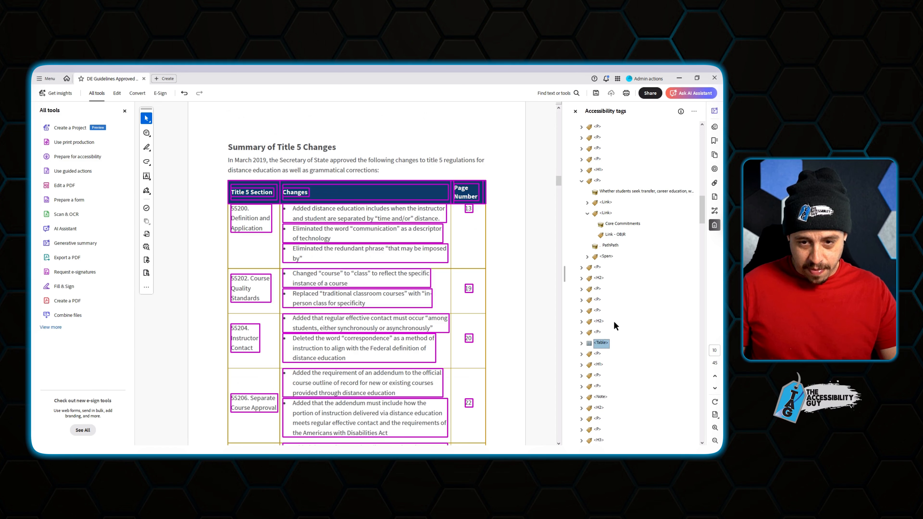
key("Right")
key("Down")
key("Right")
key("Down")
key("Right")
key("Down")
key("Down")
key("Down")
key("Right")
key("Down")
key("Down")
key("Right")
key("Down")
key("Down")
Return through the header cells to the first row, check the table's <TR> rows, and collapse the <Table> tag.
key("Up")
key("Up")
key("Up")
key("Up")
key("Up")
key("Up")
key("Up")
key("Up")
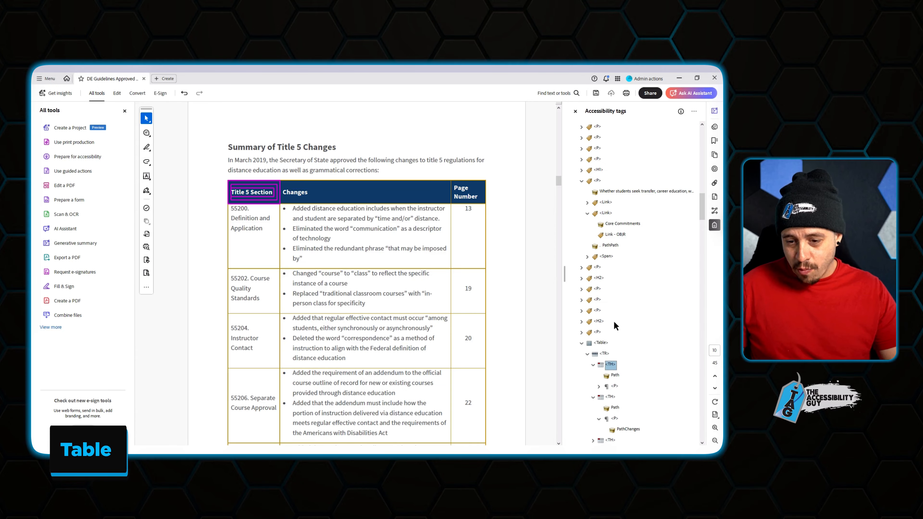
key("Left")
key("Down")
key("Up")
key("Up")
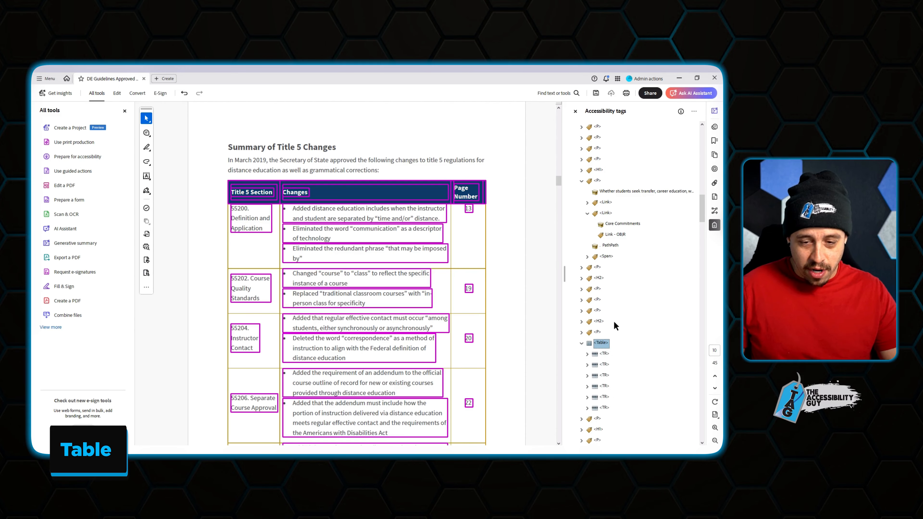
key("Left")
Turn the blank content of the <P> tag after the Title 5 changes table into an artifact and remove the emptied <P>.
key("Down")
key("Right")
key("Down")
key("Down")
key("Up")
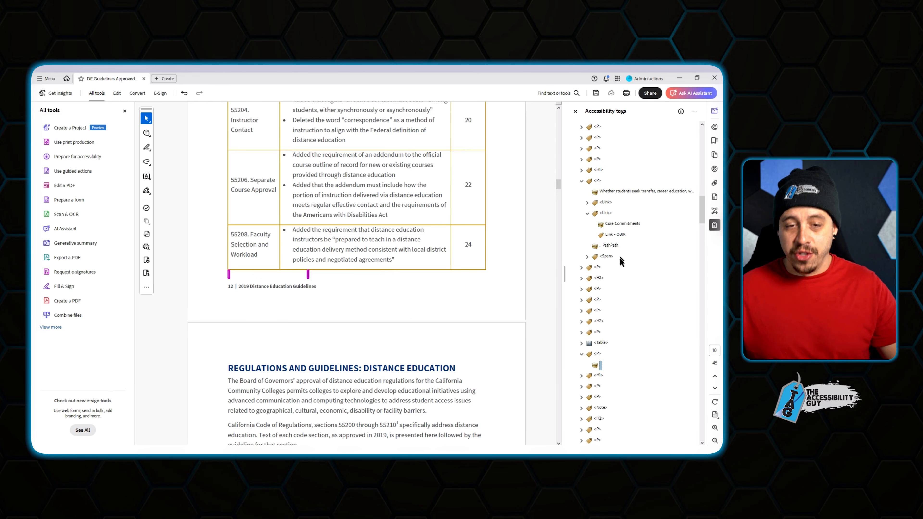
right_click(597, 365)
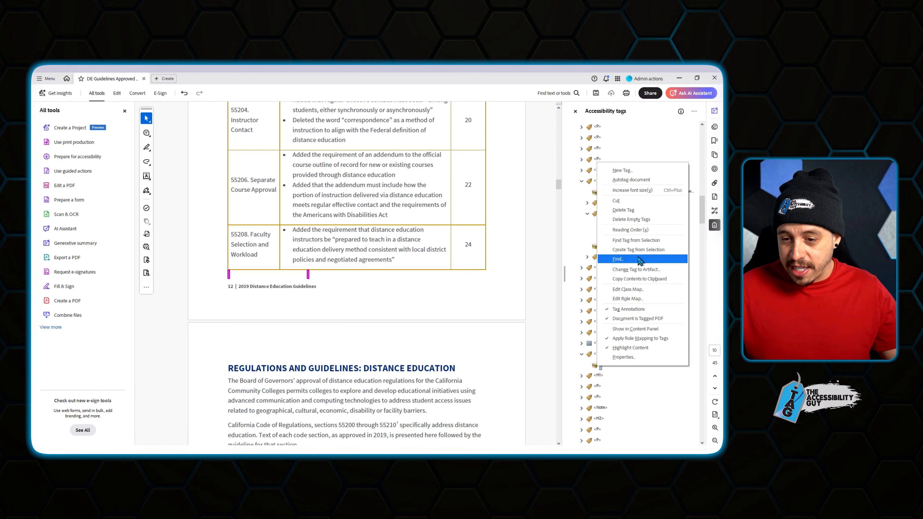
left_click(641, 272)
left_click(369, 290)
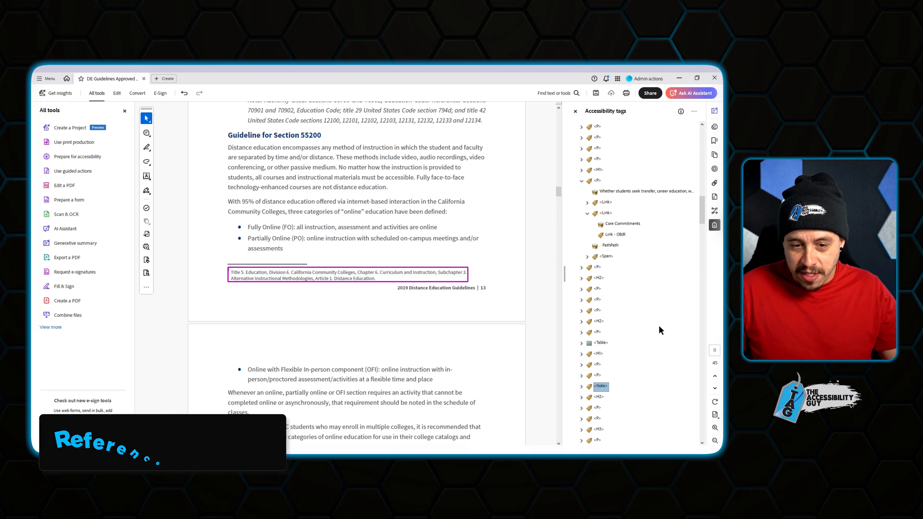
Nest the footnote's <Note> tag inside the "California Code of Regulations" paragraph that references it, and collapse that paragraph's tag.
key("Up")
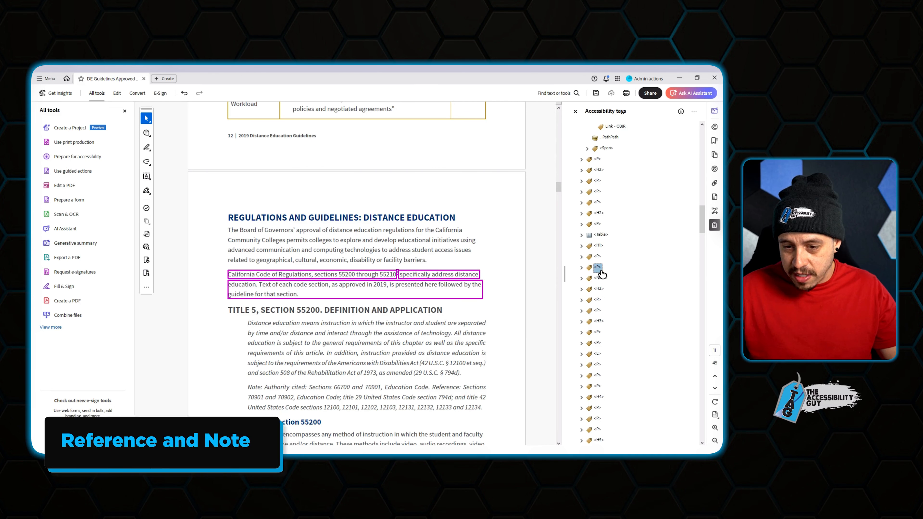
left_click(581, 268)
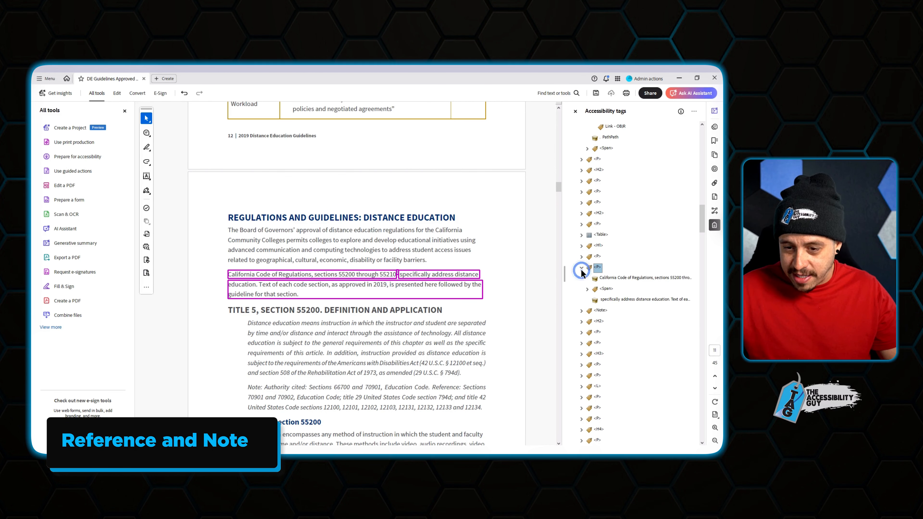
left_click(601, 311)
left_click_drag(603, 313, 599, 271)
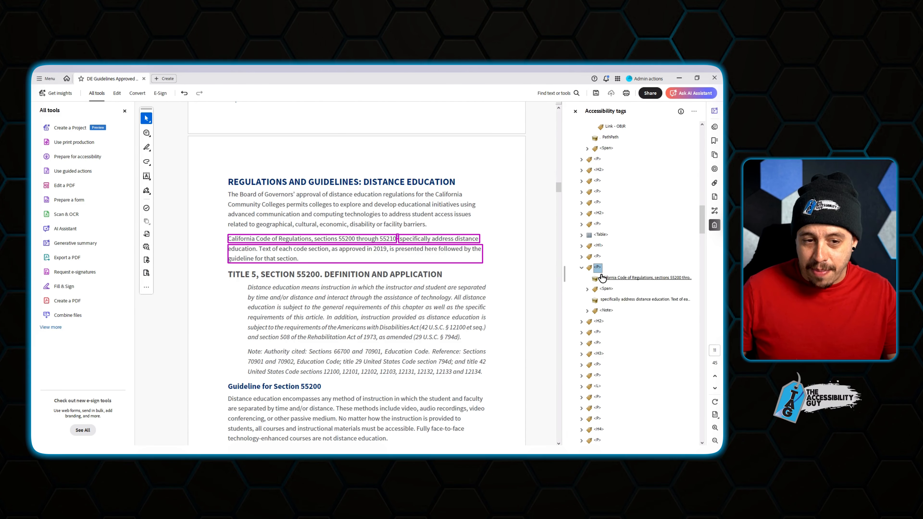
left_click(602, 278)
Examine the tags from the "TITLE 5, SECTION 55200" heading to the bulleted list of online categories.
key("Down")
key("Down")
key("Down")
key("Down")
key("Down")
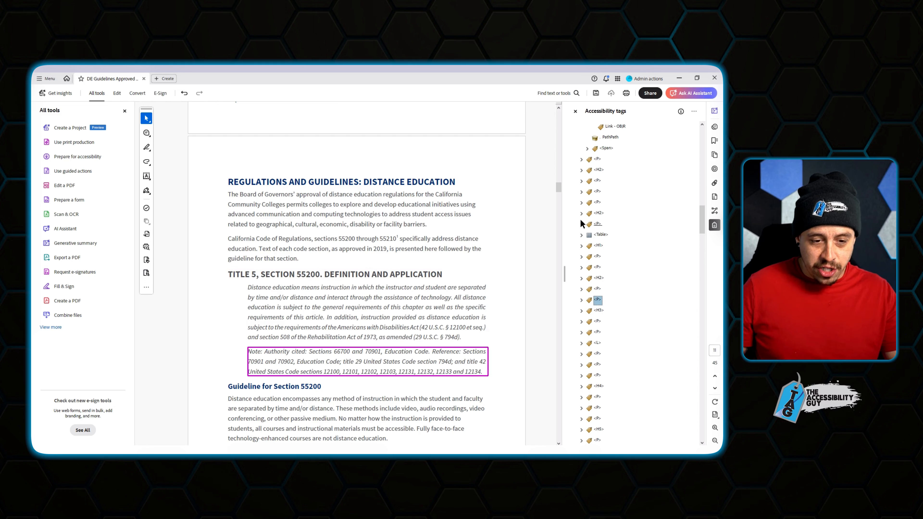
key("Down")
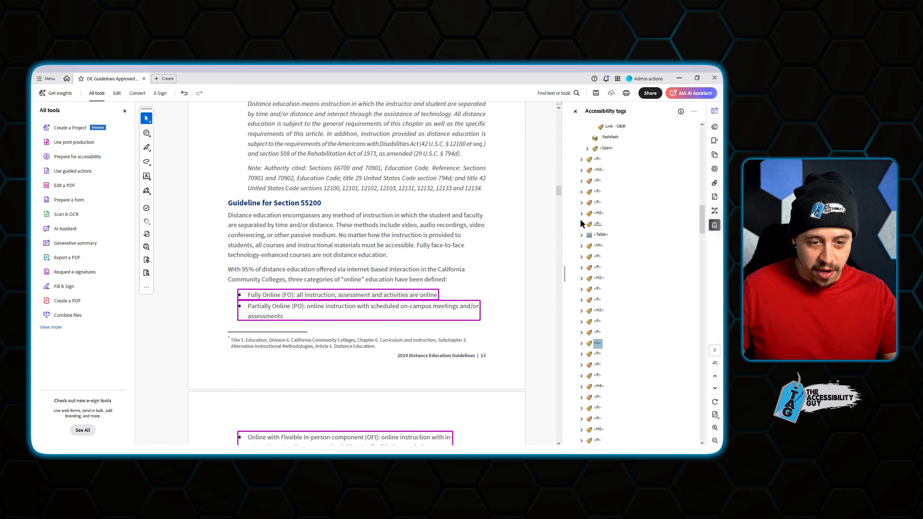
Expand the online categories list and its second <LI>, and compare the <LBody> contents with the bullets across the page break.
key("Right")
key("Right")
key("Down")
key("Right")
key("Right")
key("Right")
key("Right")
key("Down")
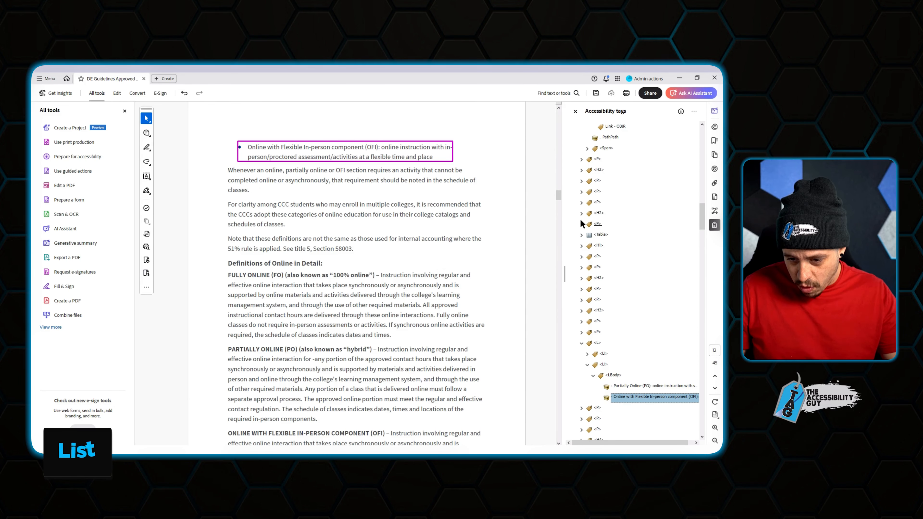
scroll(499, 205, "up", 3)
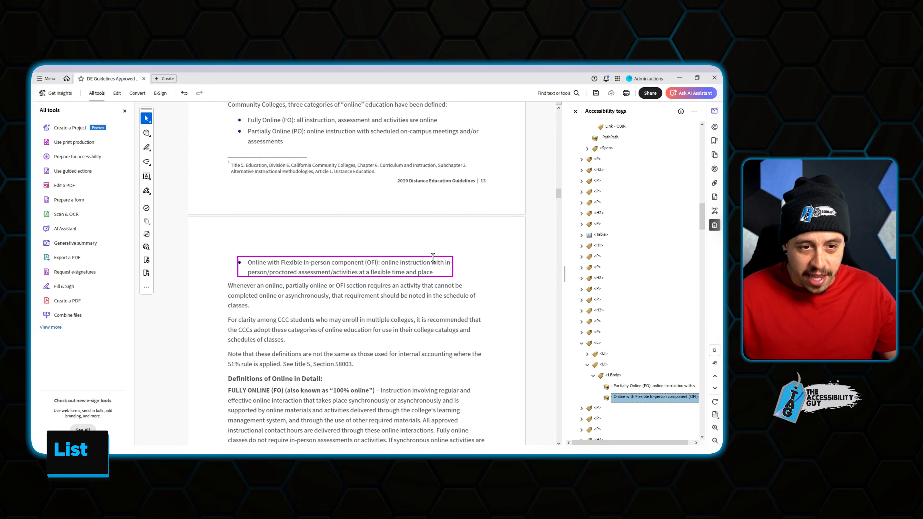
Add a new <LI> tag and a new <LBody> tag after the second item of the online categories list.
right_click(603, 364)
left_click(641, 192)
key("Return")
right_click(603, 376)
left_click(628, 232)
key("Return")
Move the "Online with Flexible In-person component (OFI)" content into the new <LBody>, nested in the new <LI>, and collapse the list.
left_click(587, 364)
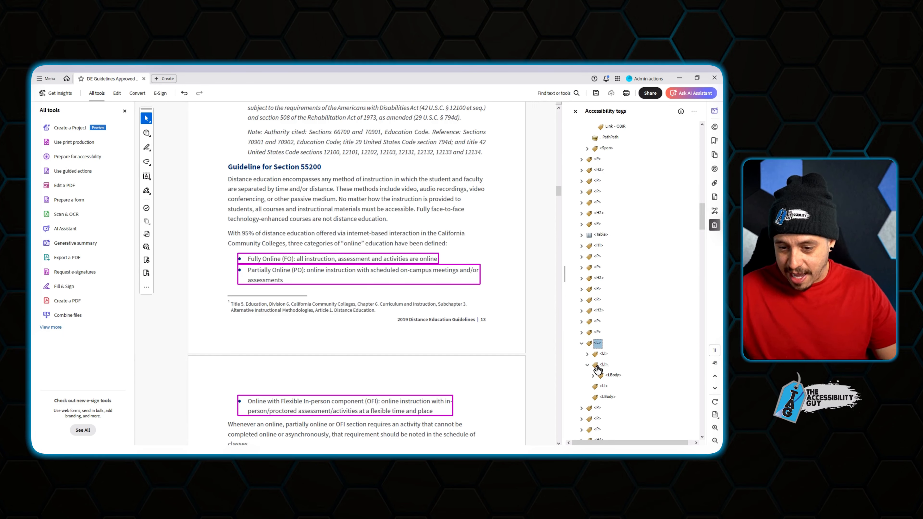
left_click(593, 376)
left_click_drag(631, 396, 605, 398)
left_click(606, 398)
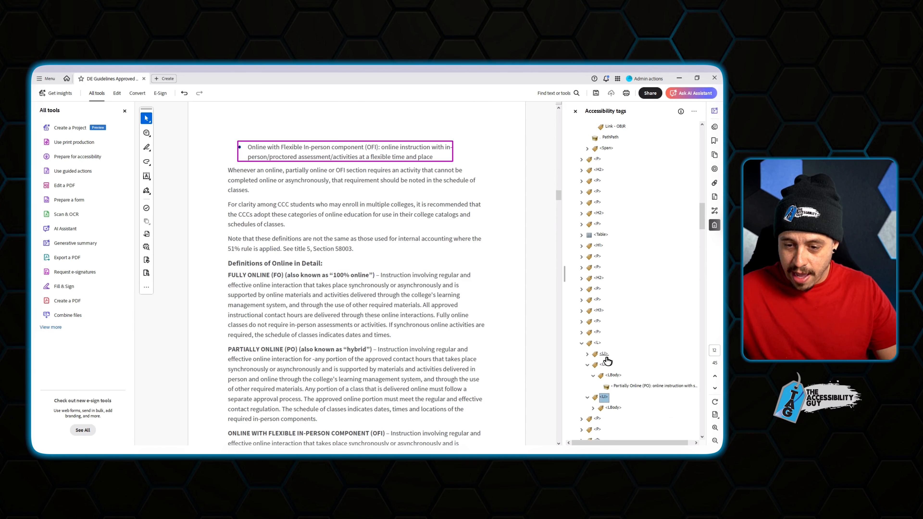
left_click(587, 364)
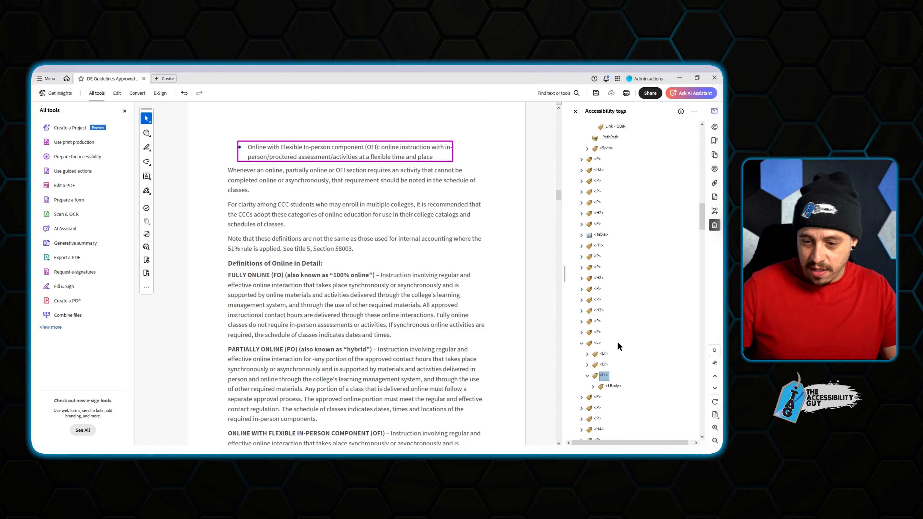
key("Left")
key("Up")
key("Up")
key("Up")
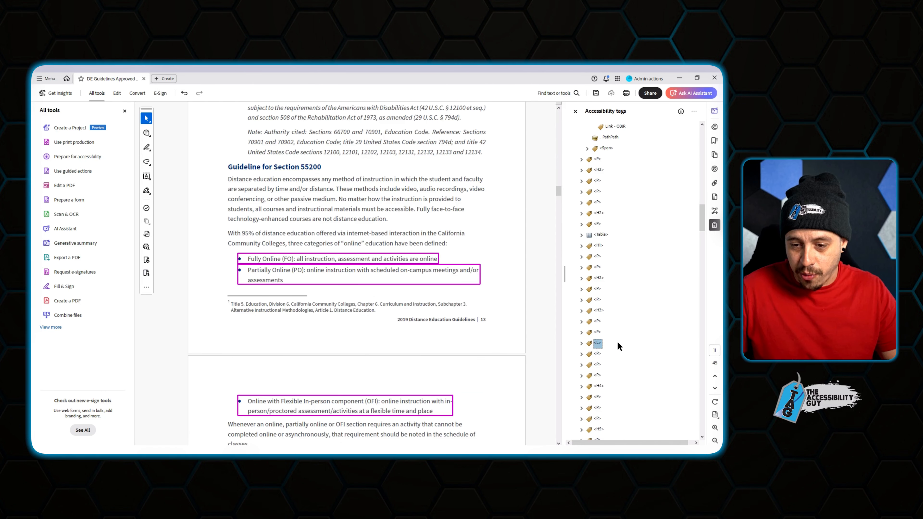
key("Left")
Examine the tags after the online categories list through the "Below are examples of course configurations" paragraph.
key("Down")
key("Down")
key("Down")
key("Down")
key("Down")
key("Down")
key("Down")
key("Down")
key("Down")
key("Down")
key("Down")
key("Down")
key("Down")
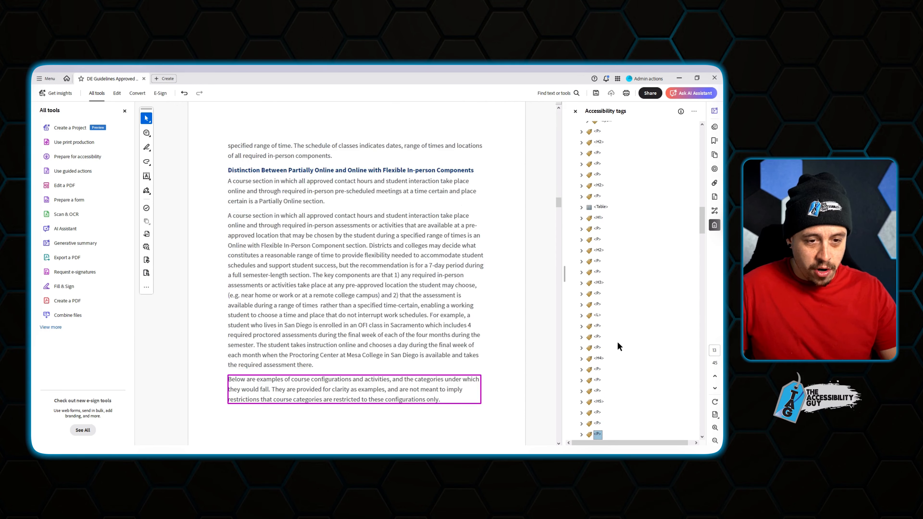
Examine the tags from the "Examples of the Definitions for Online" heading and table to the numbered accessibility list.
key("Down")
key("Down")
key("Down")
key("Down")
key("Down")
key("Down")
key("Down")
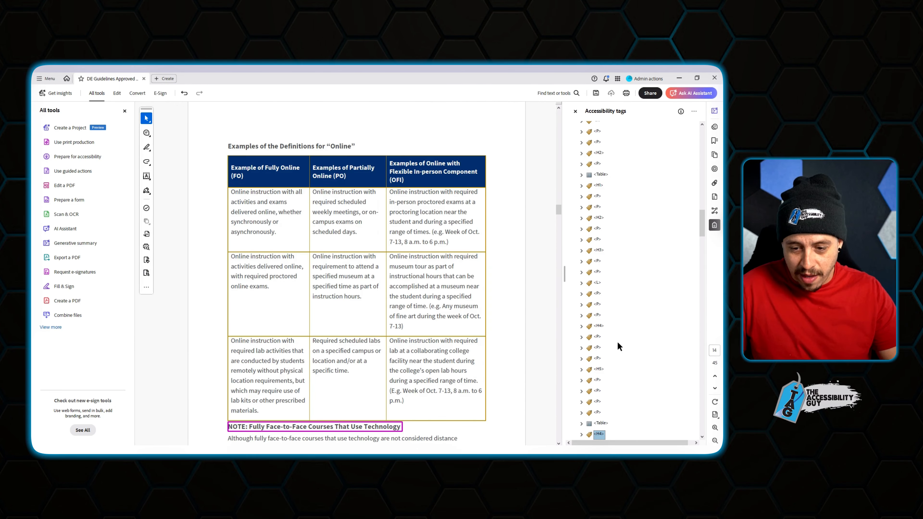
key("Down")
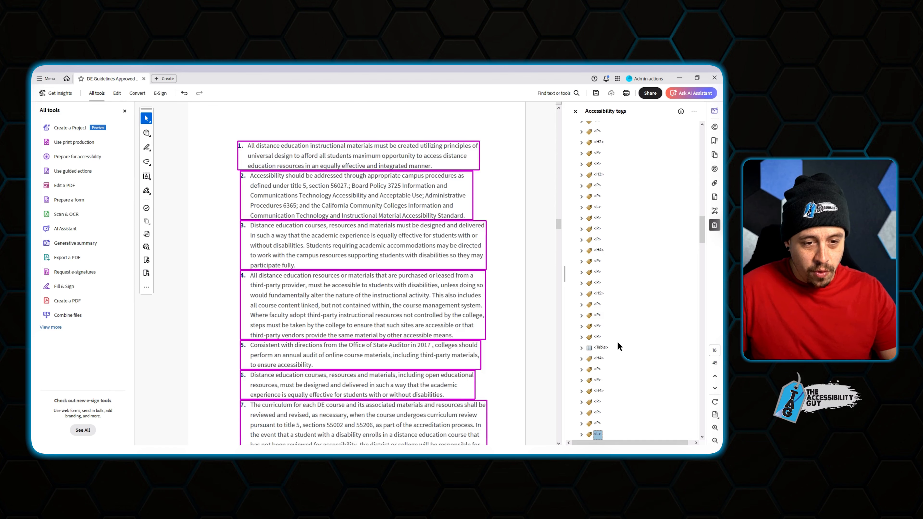
Expand the numbered accessibility list and examine its <LI> items one by one.
key("Right")
key("Down")
key("Down")
key("Down")
key("Down")
key("Down")
key("Down")
key("Down")
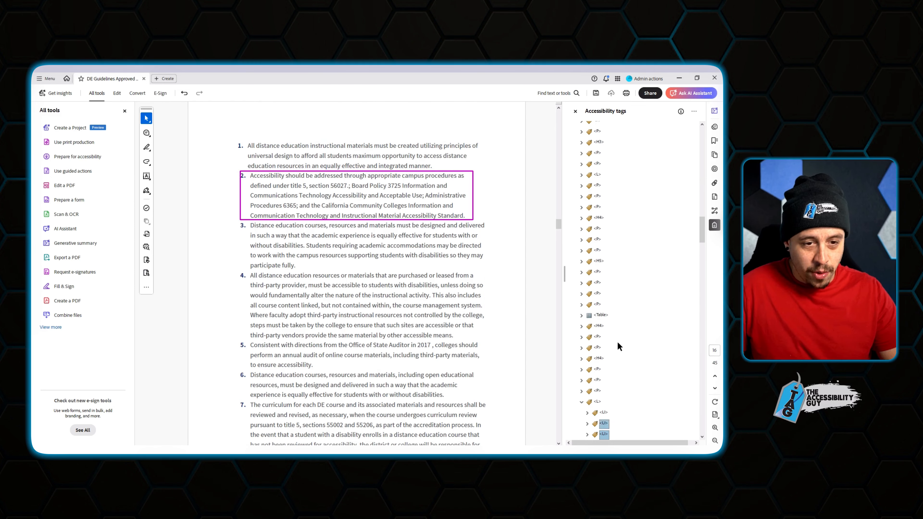
Expand the <LBody> of the numbered list's item 8 and examine each piece of content in it.
key("Down")
key("Down")
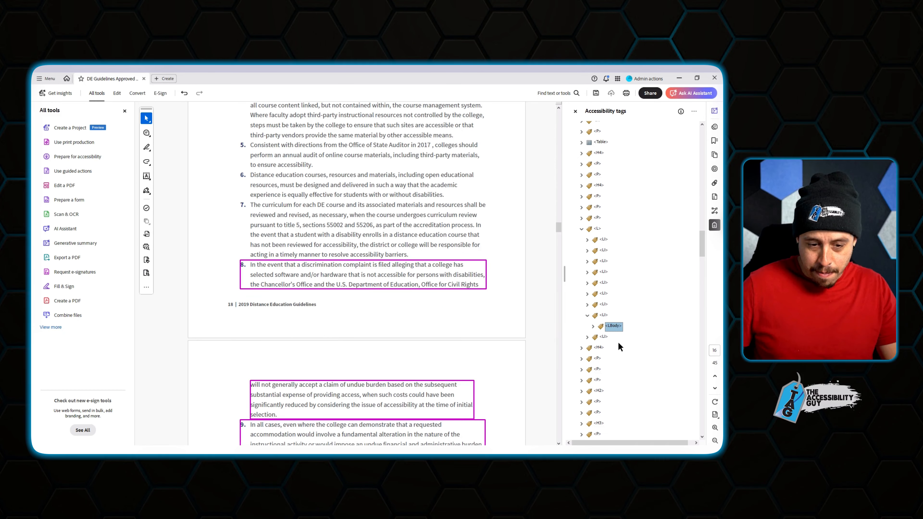
key("Right")
key("Down")
key("Down")
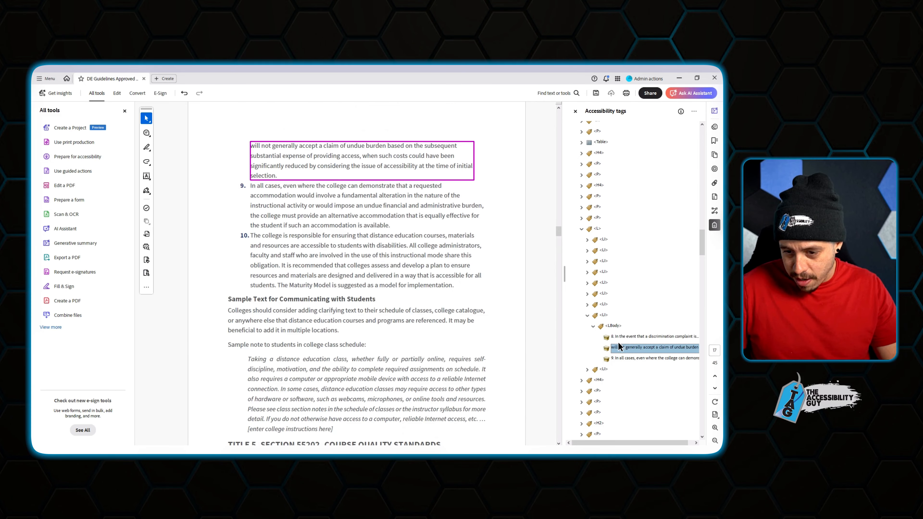
key("Down")
Add a new <LI> tag containing a new <LBody> after item 8 of the numbered list.
right_click(604, 315)
left_click(655, 142)
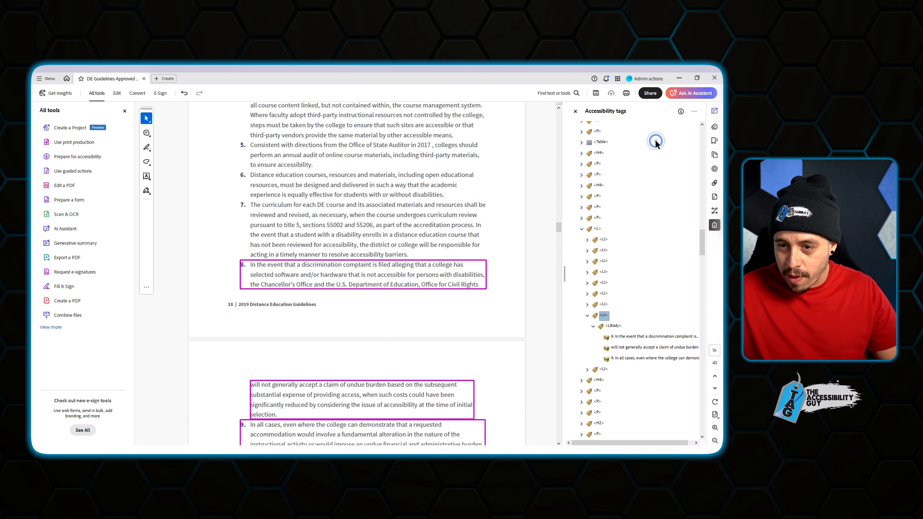
type("LII")
key("Return")
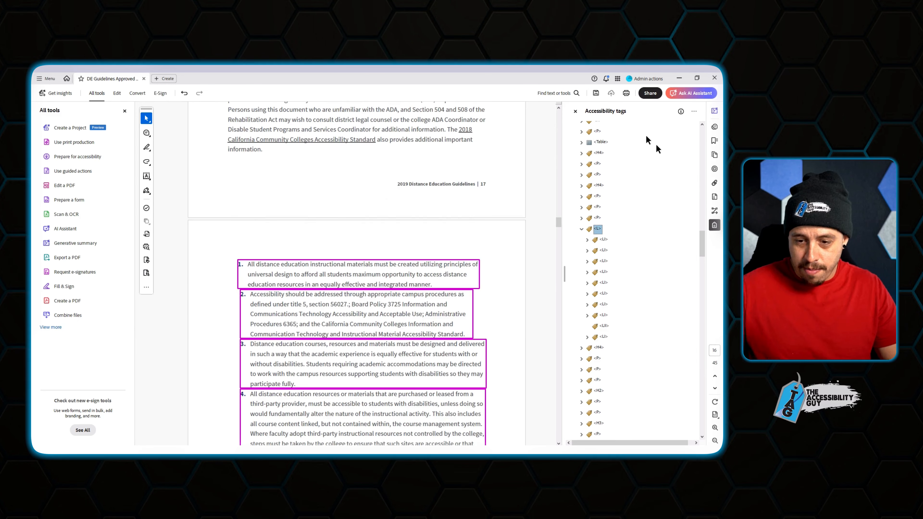
left_click(604, 326)
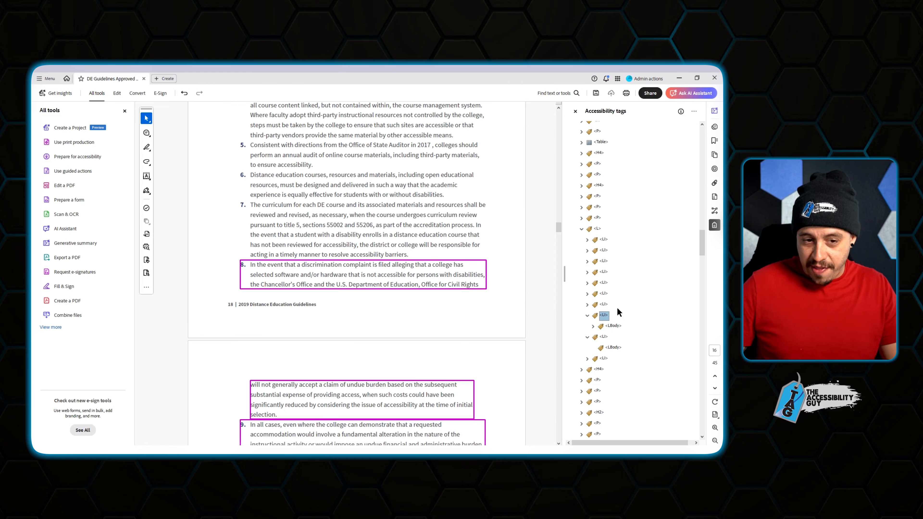
Move the content of item 9, "In all cases, even where the college can demonstrate", from item 8's <LBody> into the new <LBody>.
key("Down")
key("Down")
key("Up")
key("Right")
key("Down")
key("Down")
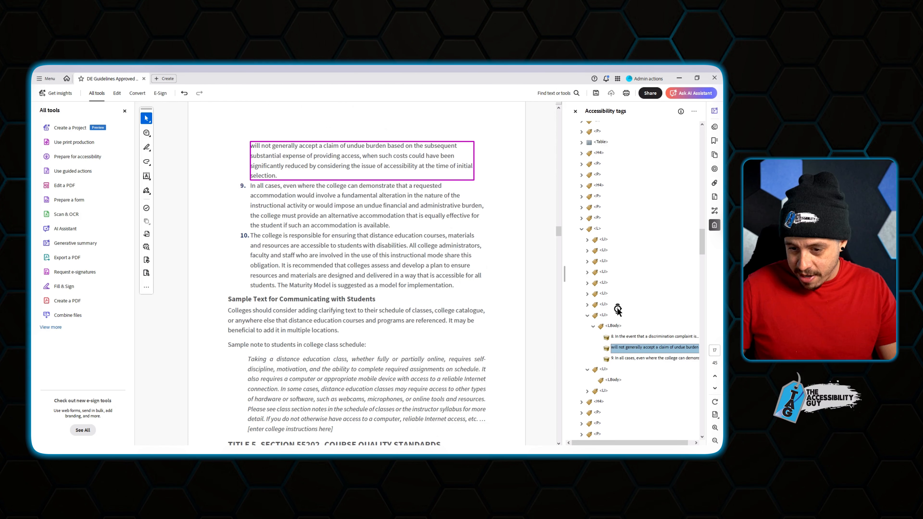
key("Down")
scroll(616, 307, "down", 7)
left_click_drag(624, 142, 617, 163)
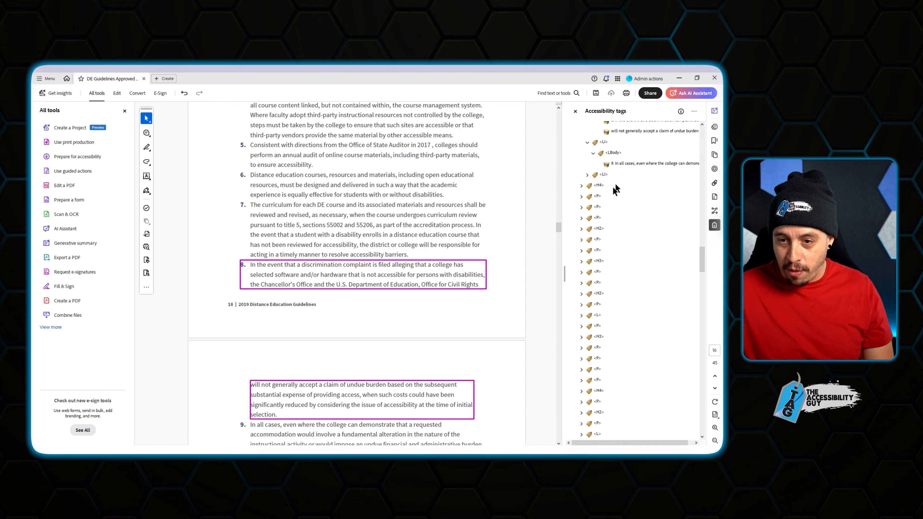
Examine the tags from the "Sample Text for Communicating with Students" heading to the "TITLE 5, SECTION 55204. INSTRUCTOR CONTACT." heading.
left_click(599, 186)
key("Down")
key("Down")
key("Down")
key("Down")
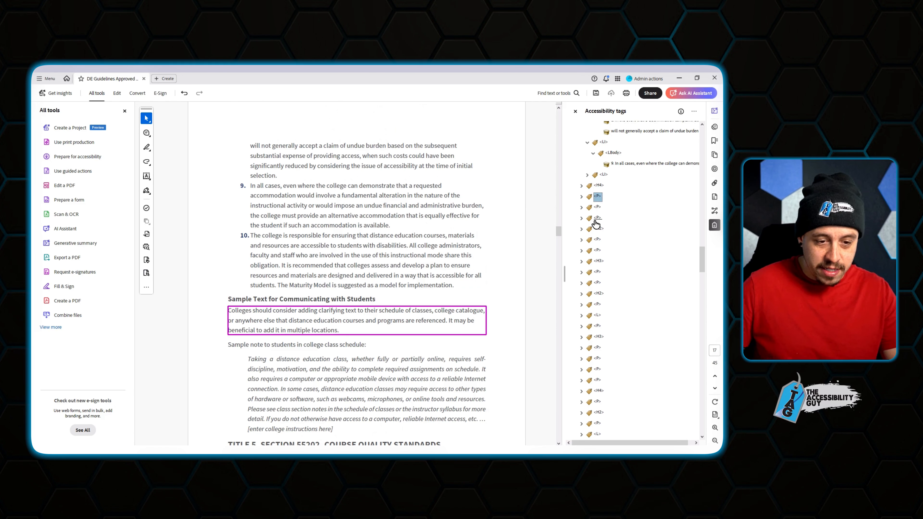
key("Down")
key("Up")
key("Down")
key("Down")
key("Down")
key("Down")
key("Down")
key("Down")
key("Down")
key("Down")
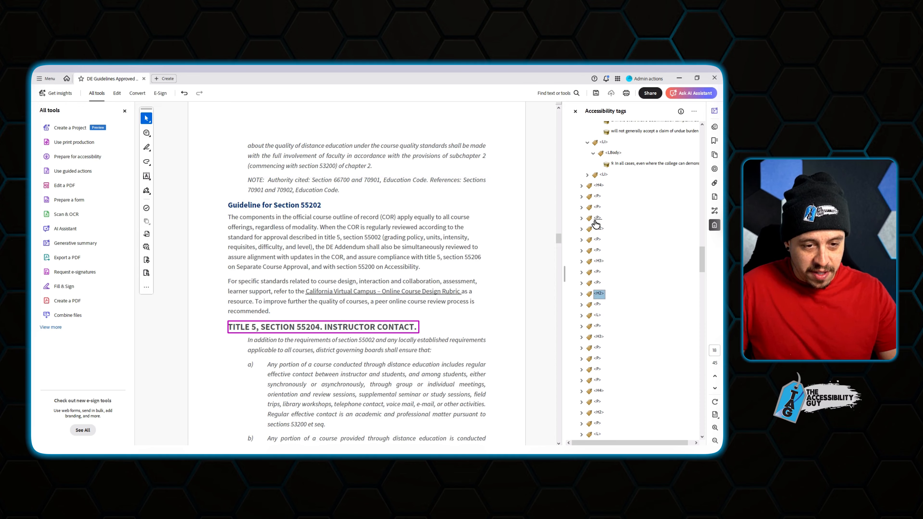
Expand the lettered list under Section 55204 and examine its items and the tags through the "Guideline for Section 55204" heading.
key("Right")
key("Down")
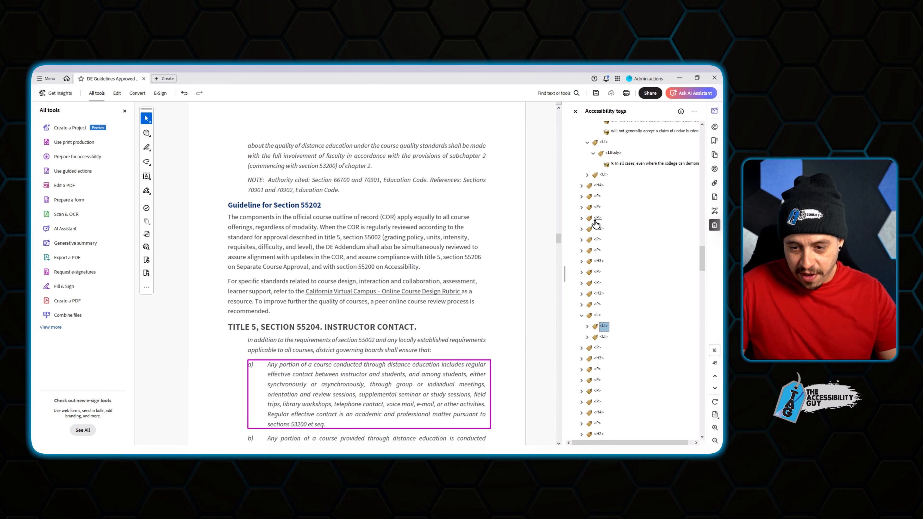
key("Down")
key("Down")
key("Down")
key("Down")
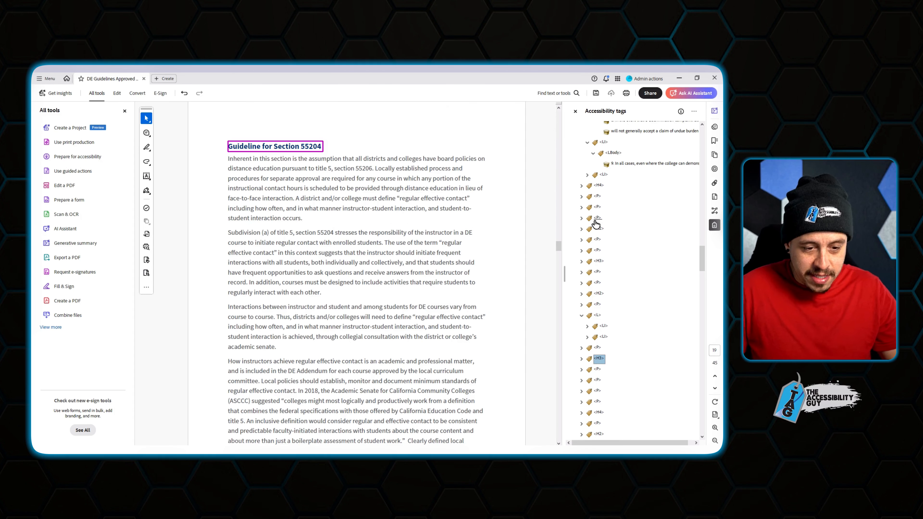
Examine the tags from the first "Guideline for Section 55204" paragraph to the lettered list under "TITLE 5, SECTION 55208".
key("Down")
key("Down")
key("Down")
key("Down")
key("Down")
key("Down")
key("Down")
key("Down")
key("Down")
key("Down")
key("Down")
key("Down")
key("Down")
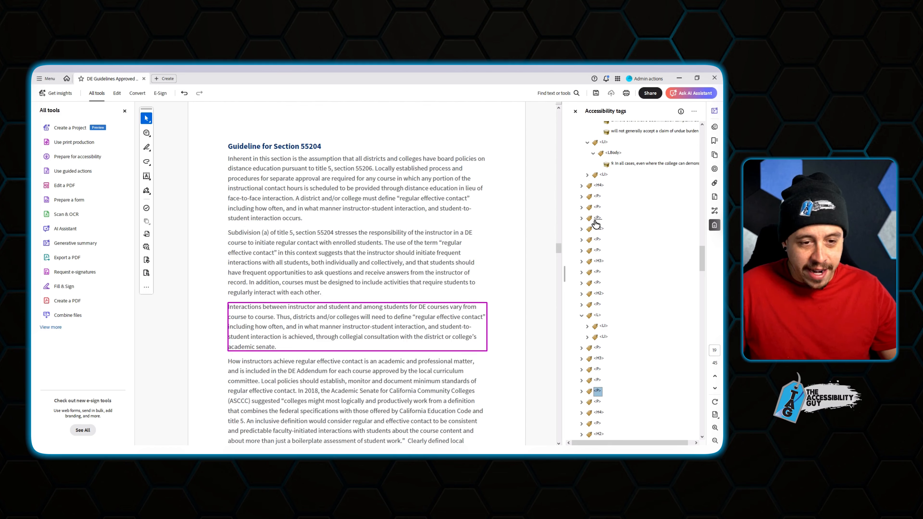
scroll(596, 224, "down", 1)
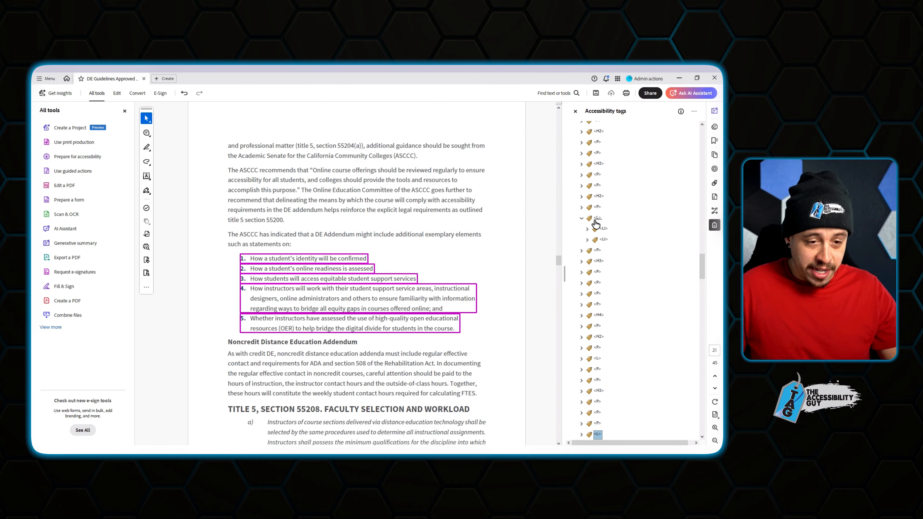
scroll(596, 224, "down", 5)
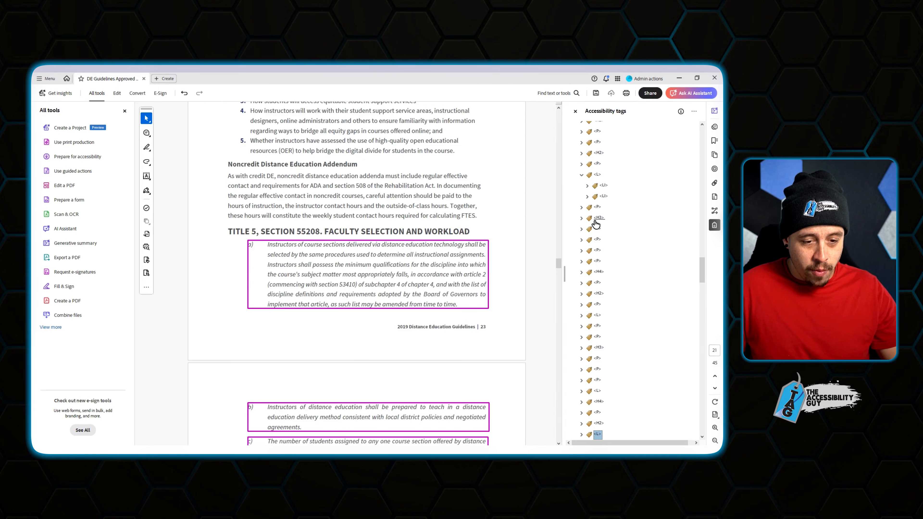
Change the blank content at the end of the "Guideline for Section 55210" text to an artifact and delete its empty <P> tag.
scroll(596, 224, "down", 11)
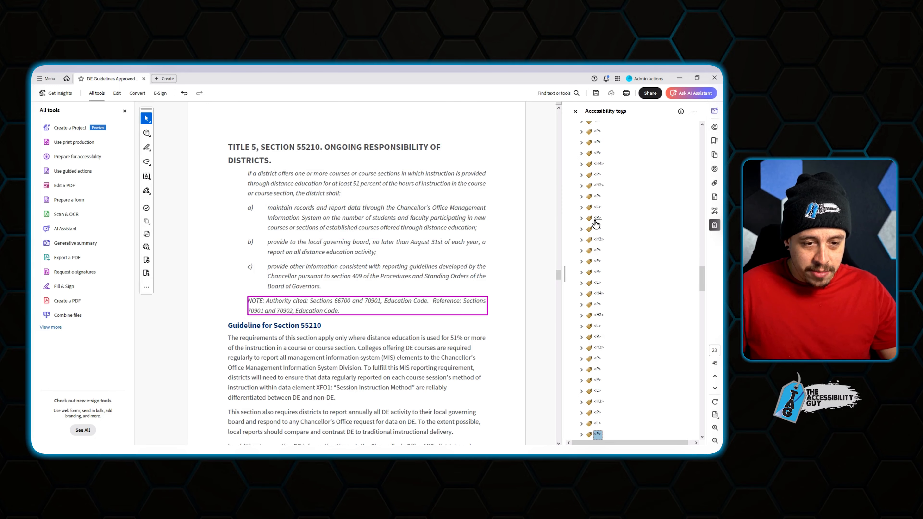
scroll(596, 224, "down", 4)
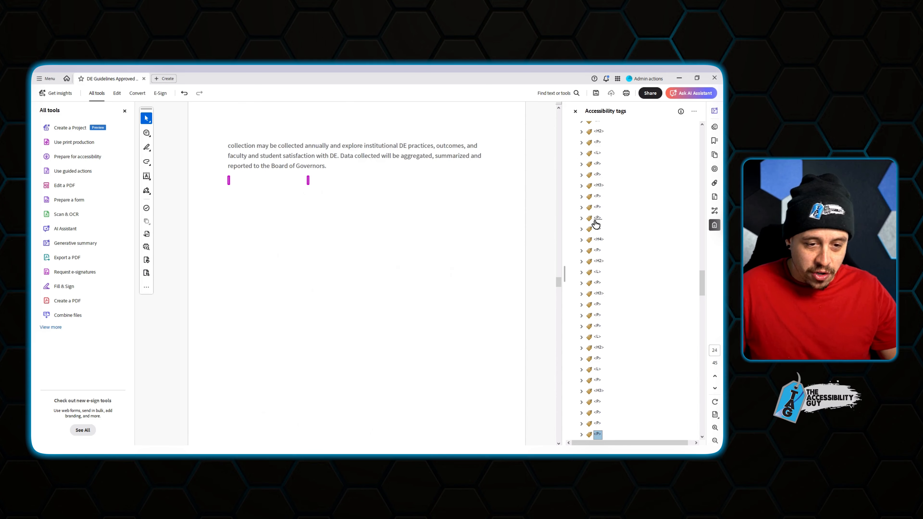
scroll(614, 268, "down", 20)
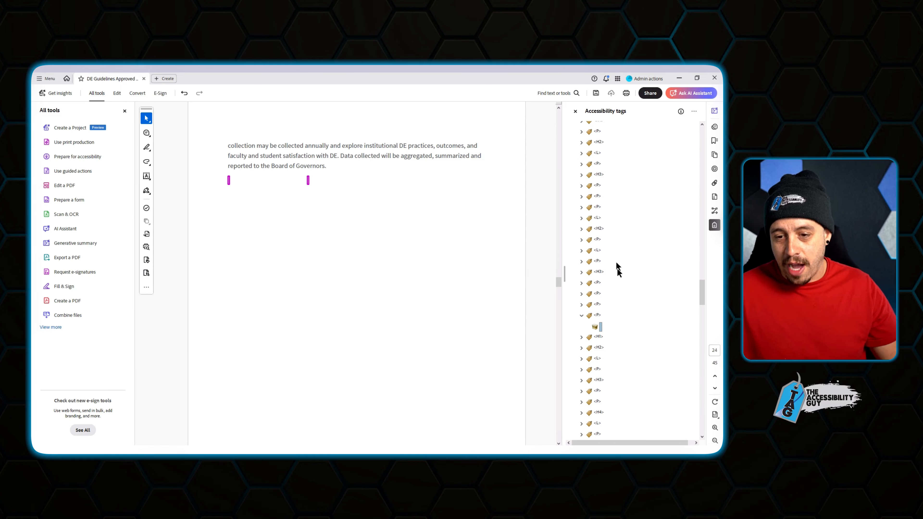
right_click(595, 220)
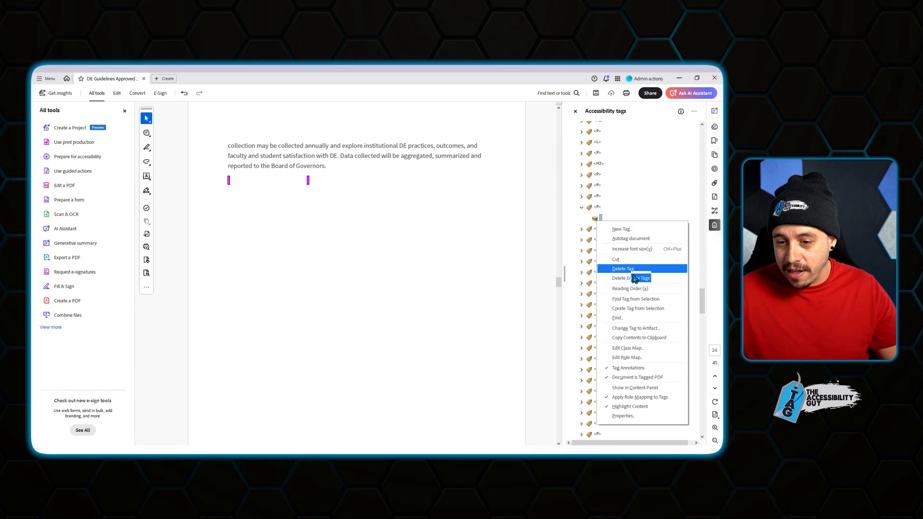
left_click(633, 328)
left_click(597, 208)
key("Delete")
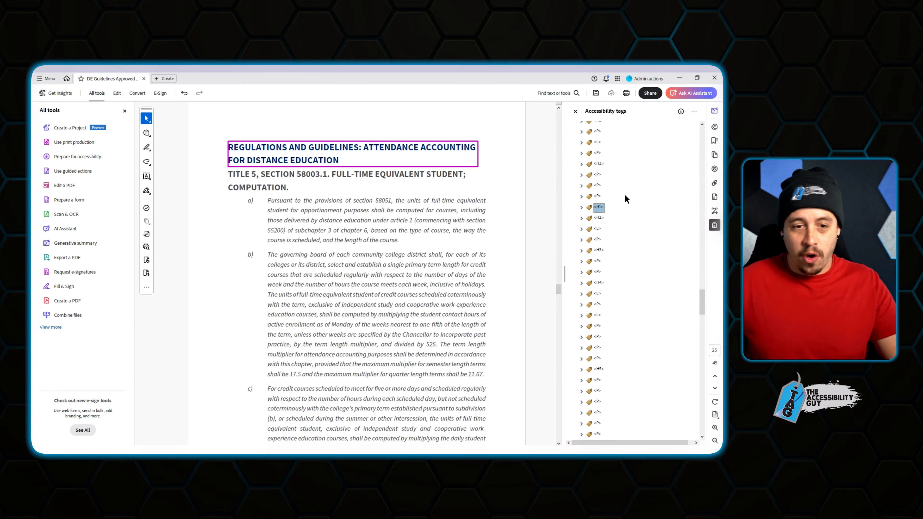
Expand the lettered list under "TITLE 5, SECTION 58003.1" and examine each of its <LI> tags against the page.
key("Down")
key("Down")
key("Down")
key("Up")
key("Right")
key("Down")
key("Down")
key("Down")
key("Down")
key("Down")
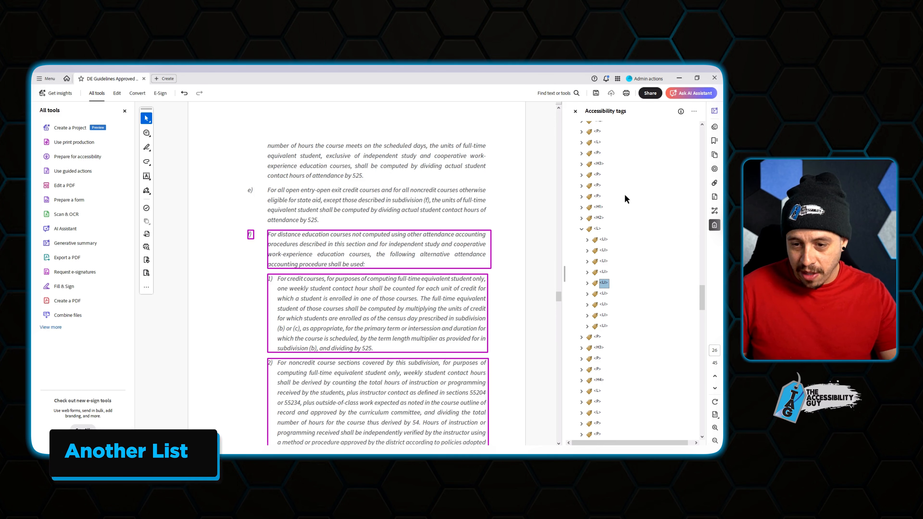
key("Down")
key("Down")
key("Down")
key("Down")
key("Up")
key("Up")
key("Up")
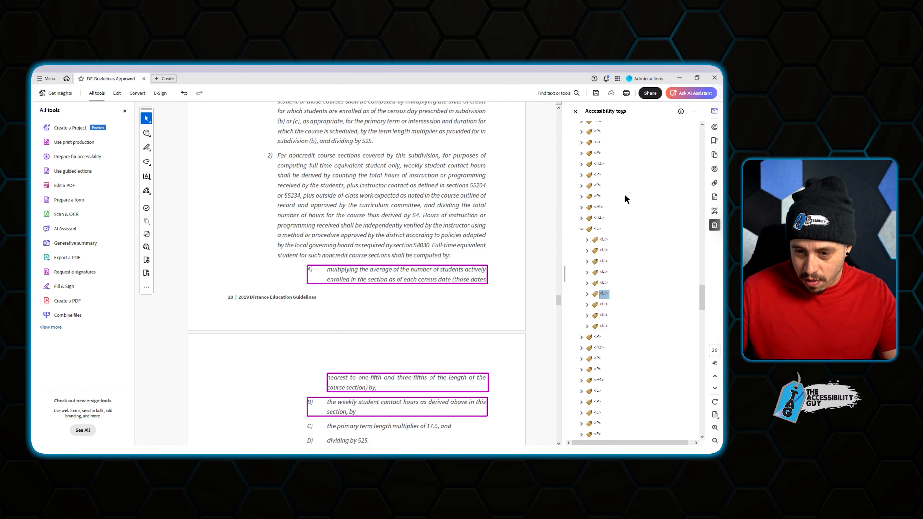
Examine the whole Section 58003.1 list on the page at a smaller zoom and check its items a through d.
left_click(597, 228)
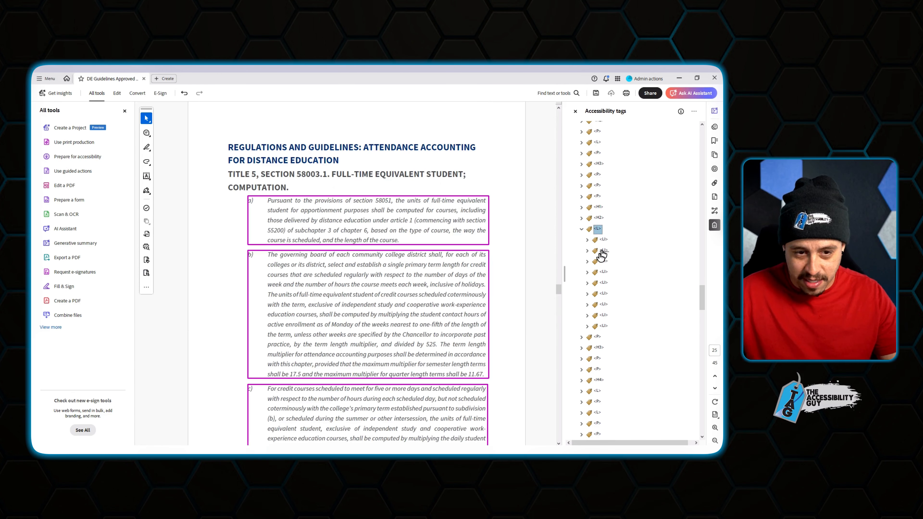
scroll(483, 300, "down", 3)
scroll(368, 281, "down", 10)
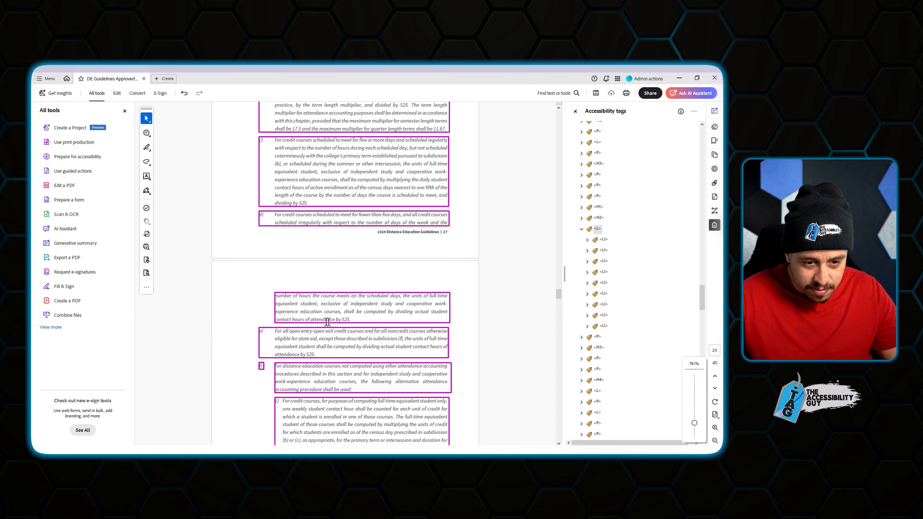
scroll(418, 309, "up", 5)
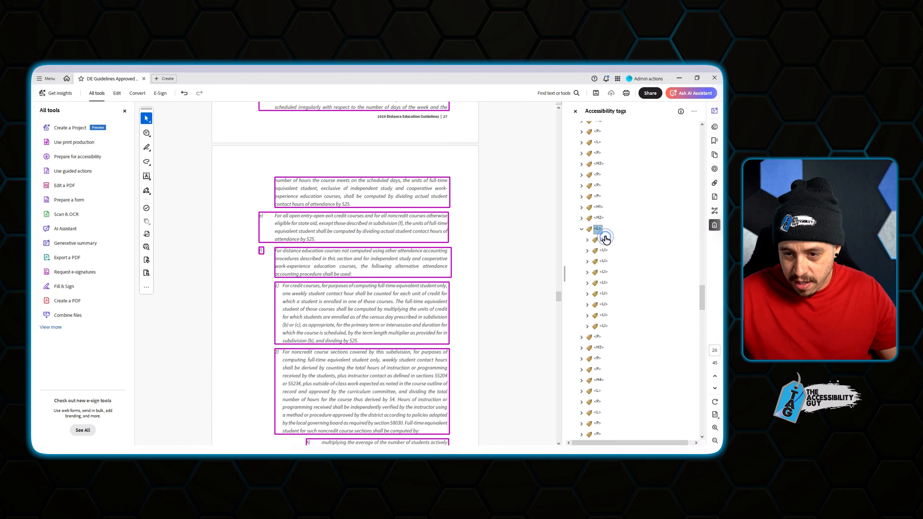
left_click(605, 239)
key("Down")
key("Down")
key("Down")
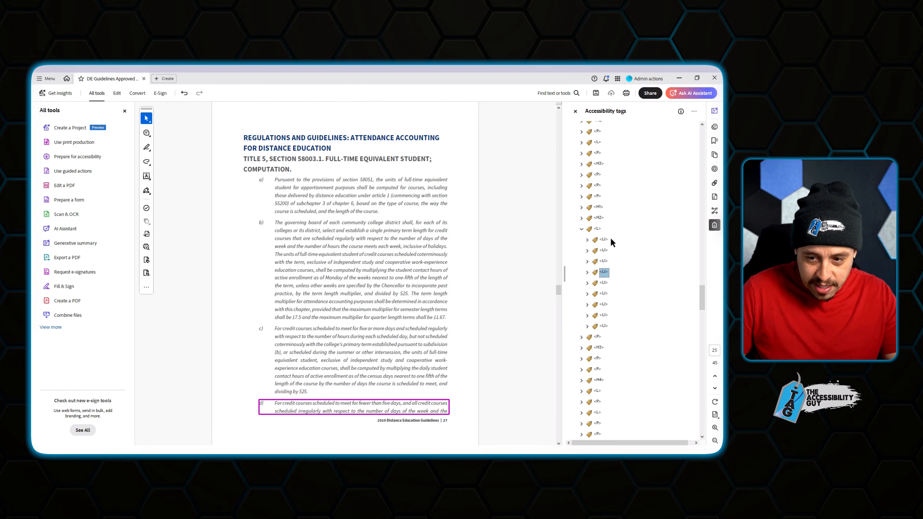
Add a new <LI> containing an <LBody> after item d in the Section 58003.1 list.
right_click(606, 272)
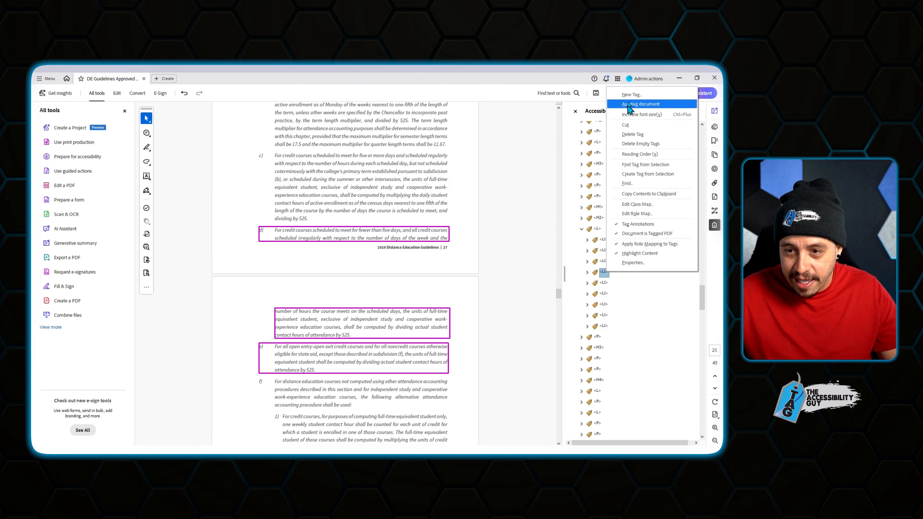
left_click(632, 95)
left_click(374, 277)
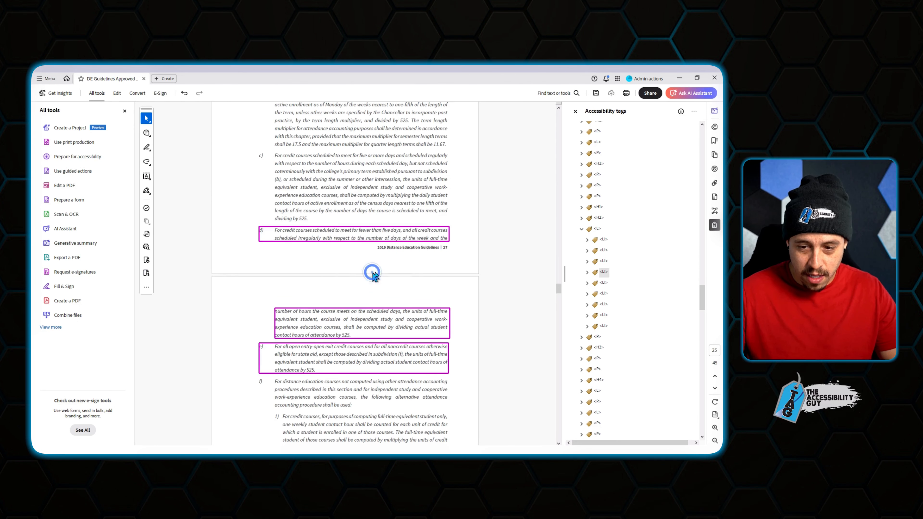
right_click(608, 282)
left_click(650, 292)
left_click(366, 276)
key("BackSpace")
key("BackSpace")
key("BackSpace")
key("BackSpace")
type("I")
key("Return")
left_click_drag(606, 295, 604, 283)
Move the item e content, "For all open entry-open exit credit courses", from item d's <LBody> into the new <LBody>.
left_click(604, 272)
key("Right")
key("Right")
key("Right")
key("Right")
key("Down")
key("Down")
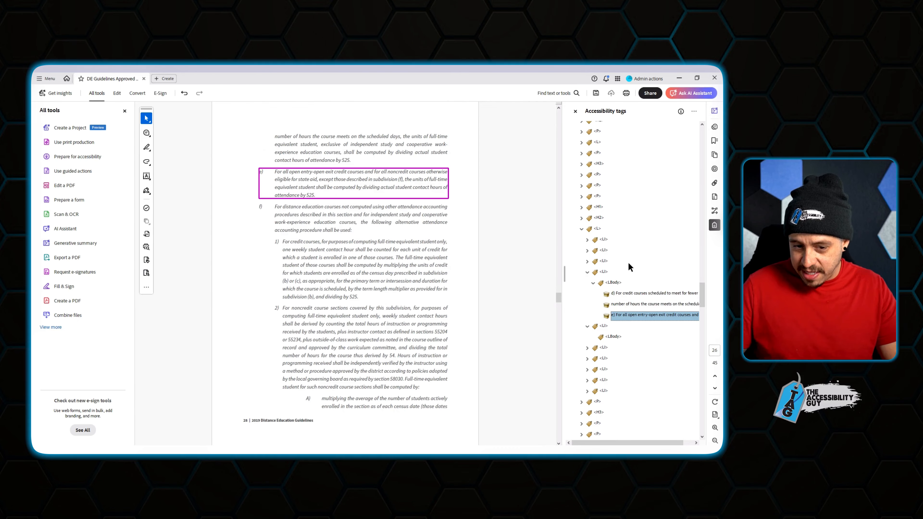
left_click_drag(641, 314, 611, 339)
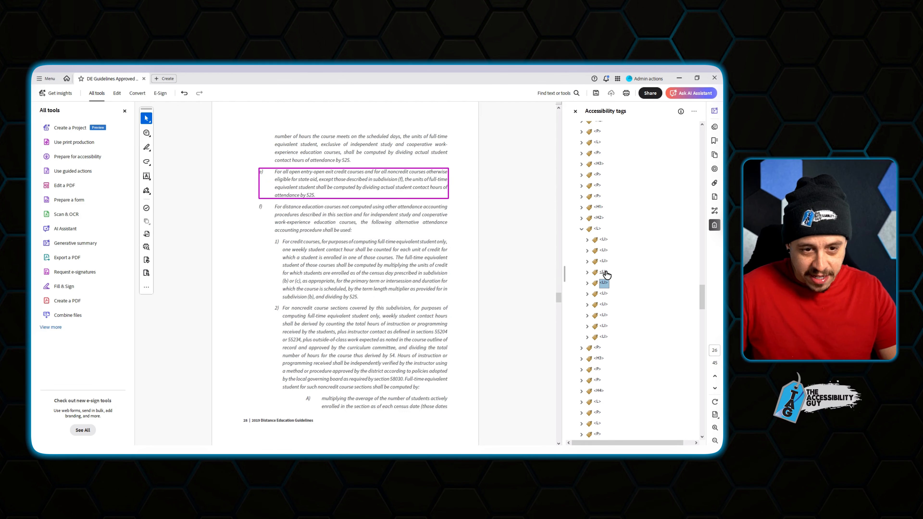
Expand item f and examine its nested numbered list and the <LI> tags that follow it.
key("Down")
key("Right")
key("Down")
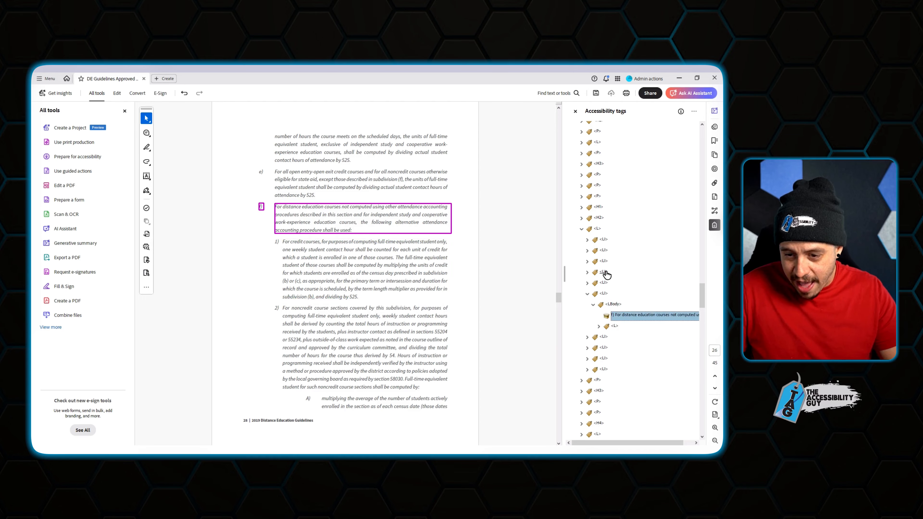
key("Down")
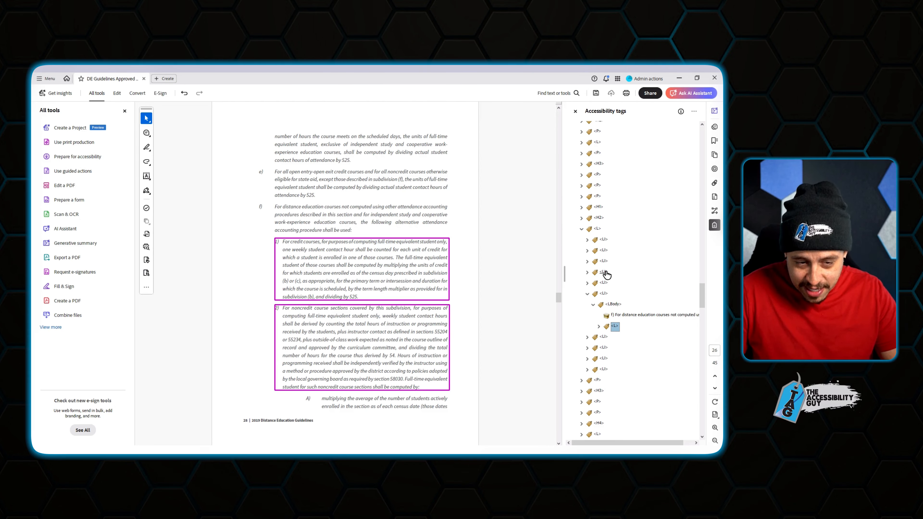
key("Right")
key("Down")
key("Down")
key("Down")
key("Down")
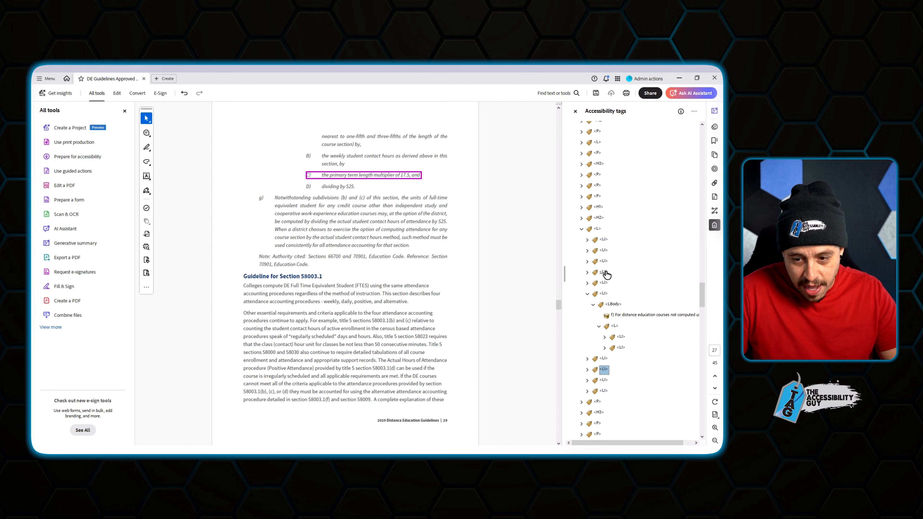
key("Up")
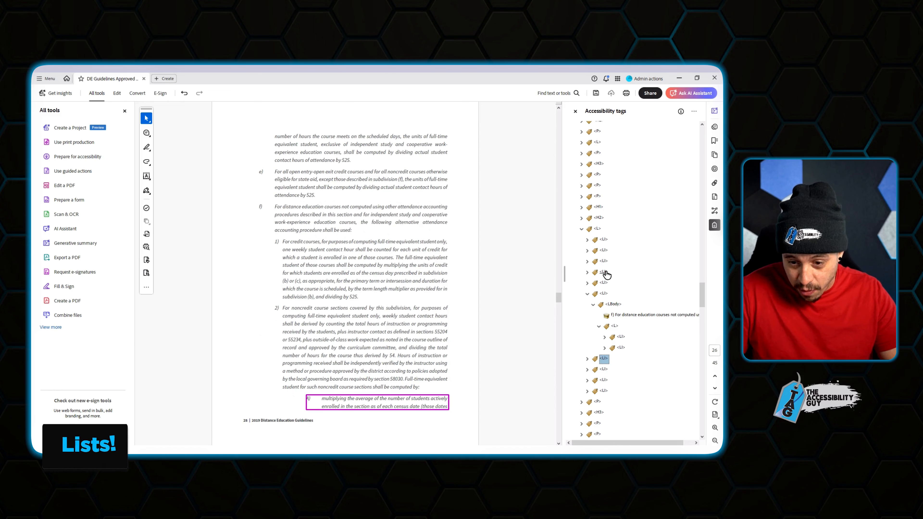
key("Down")
Add a new <L> tag inside the <LBody> of item 2, after "For noncredit course sections covered by this subdivision".
left_click(621, 347)
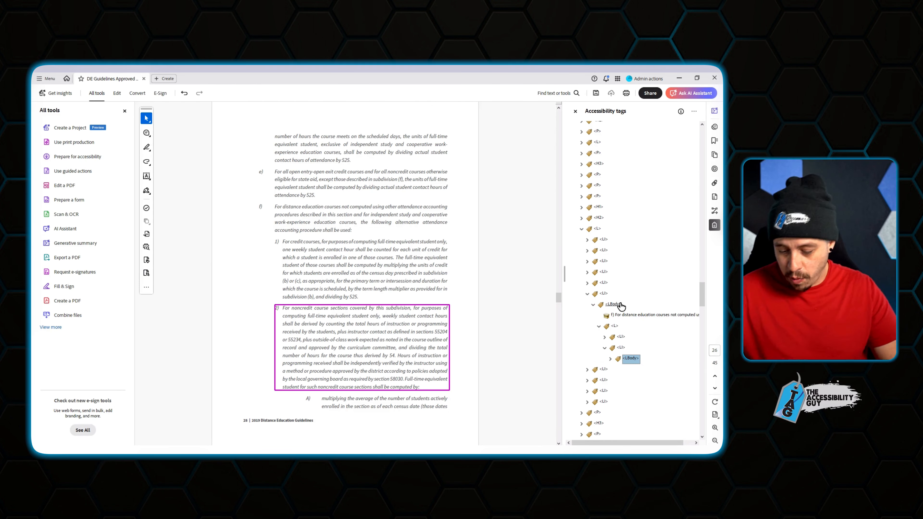
key("Right")
key("Down")
right_click(640, 369)
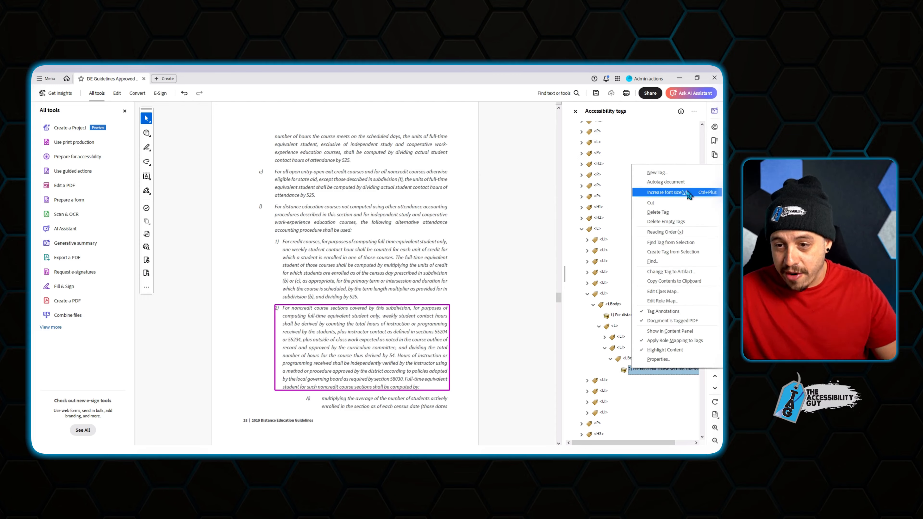
left_click(683, 176)
type("L")
key("Return")
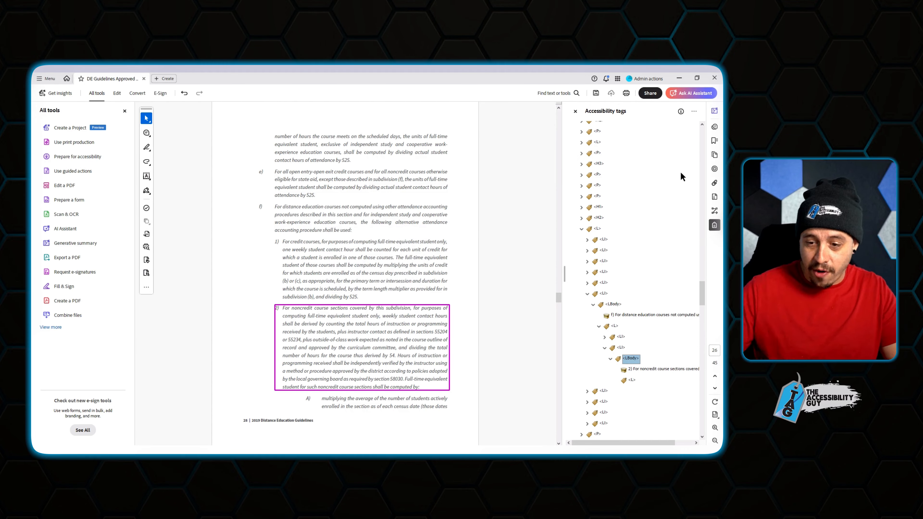
Move the <LI> tags for the lettered subitems A through D into the new <L> under item 2.
left_click(633, 379)
scroll(631, 341, "down", 3)
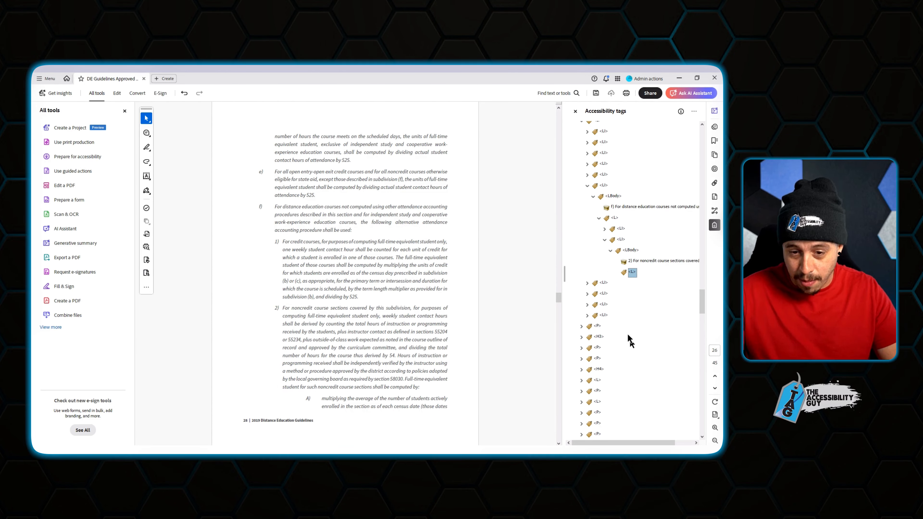
left_click(603, 284)
left_click_drag(632, 275, 632, 273)
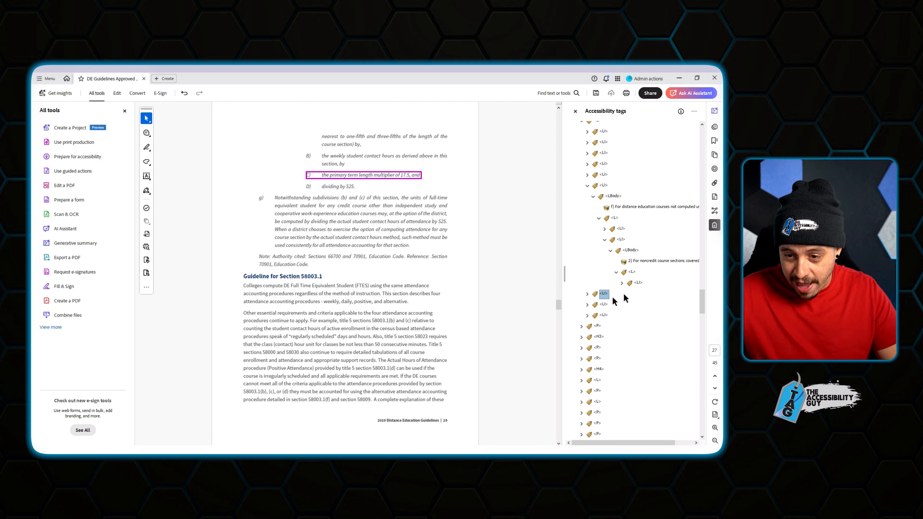
left_click(604, 305)
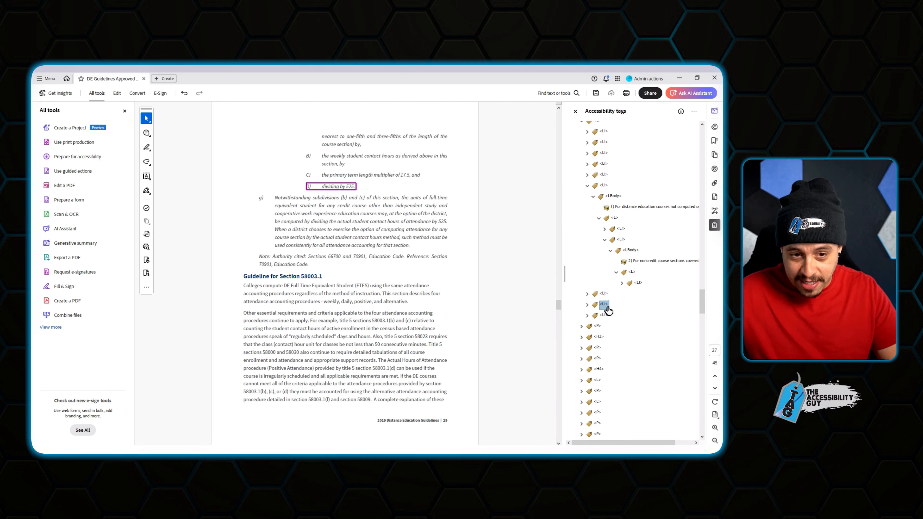
left_click(604, 293, "shift")
left_click_drag(627, 288, 633, 291)
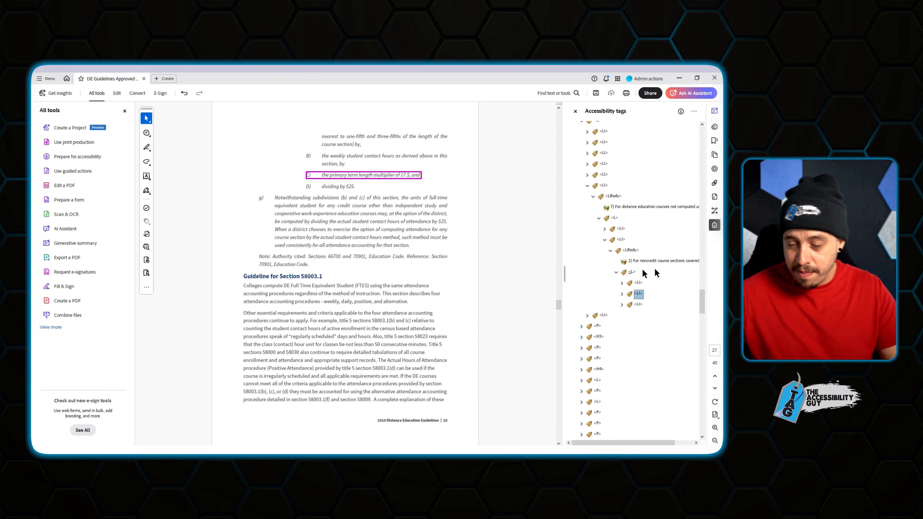
Add a new <LI> tag to the nested A to D list and nest a new <LBody> inside it.
right_click(640, 296)
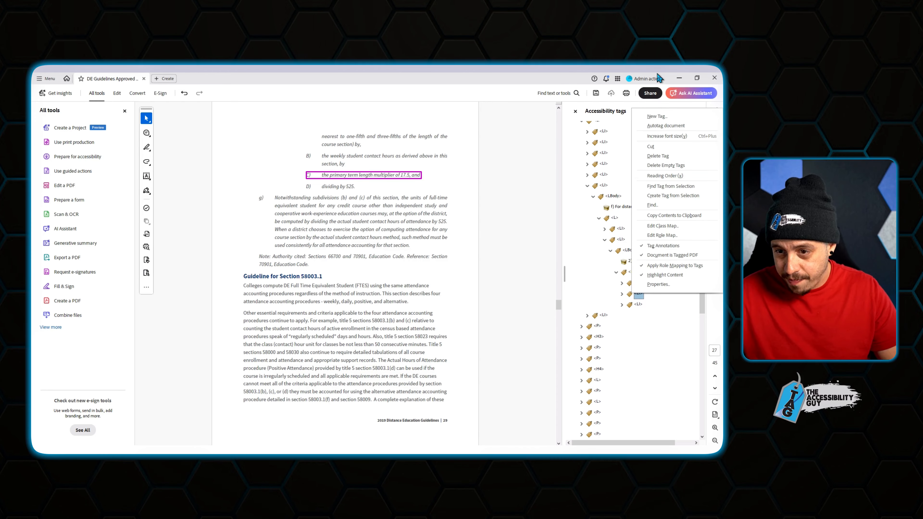
left_click(663, 118)
type("LI")
key("Return")
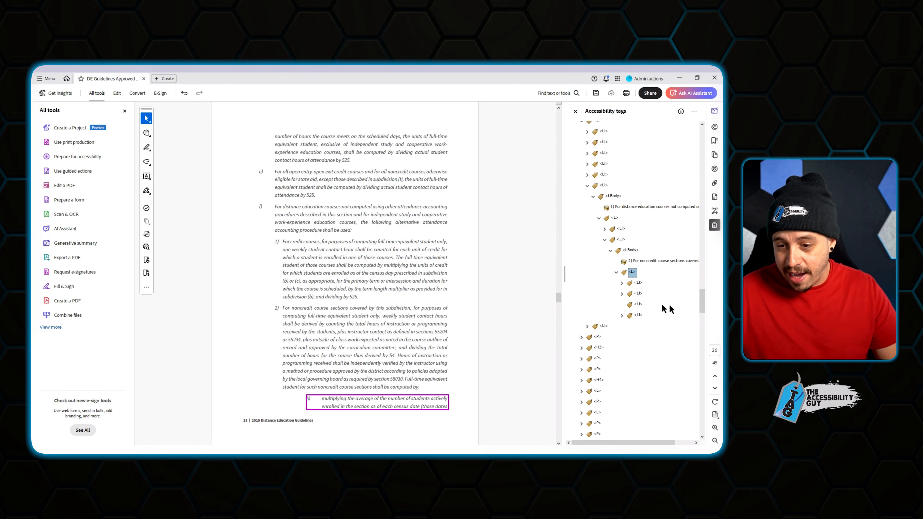
right_click(638, 305)
left_click(665, 153)
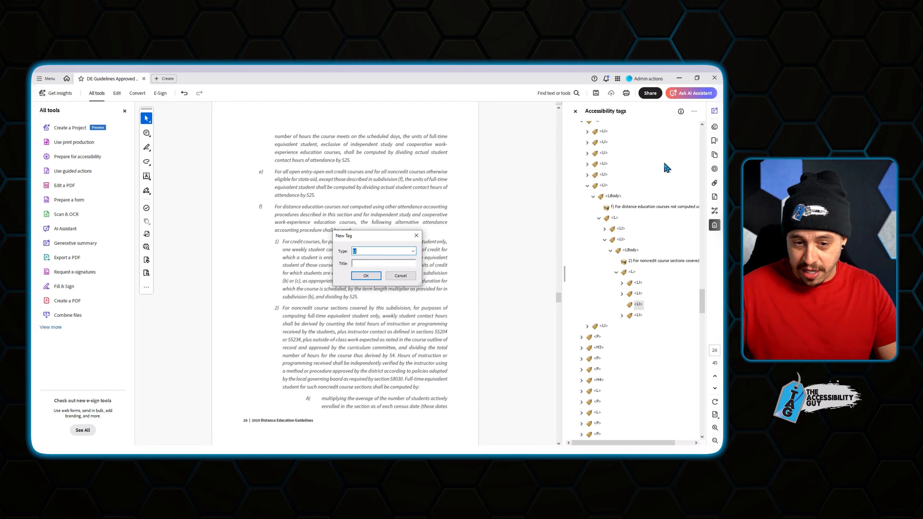
type("LBody")
key("Return")
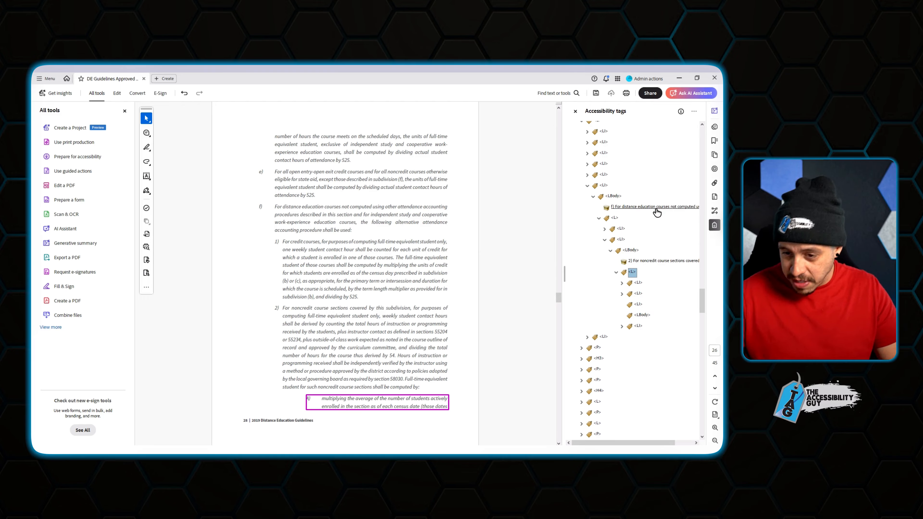
left_click_drag(645, 308, 640, 305)
Move the subitem B content, "the weekly student contact hours", from subitem A's <LBody> into the new <LBody>.
left_click(641, 293)
key("Up")
key("Right")
key("Right")
key("Right")
left_click(656, 315)
left_click(668, 326)
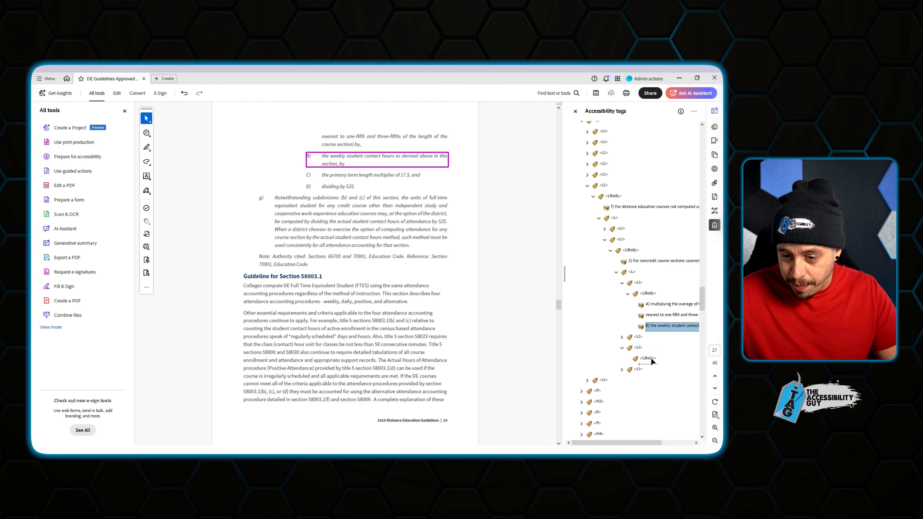
left_click_drag(651, 360, 651, 360)
left_click(646, 325)
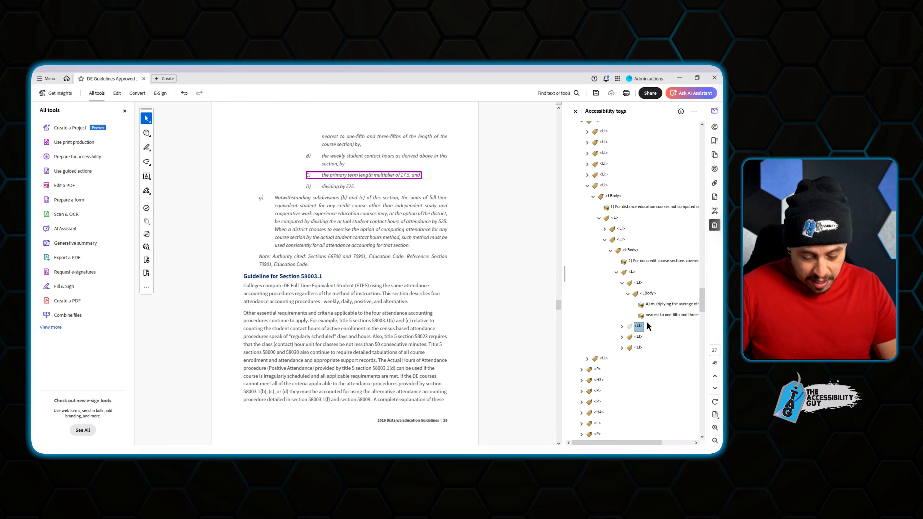
Collapse subitem A and check the order of the nested A to D items and item g.
key("Up")
key("Up")
key("Up")
key("Up")
key("Left")
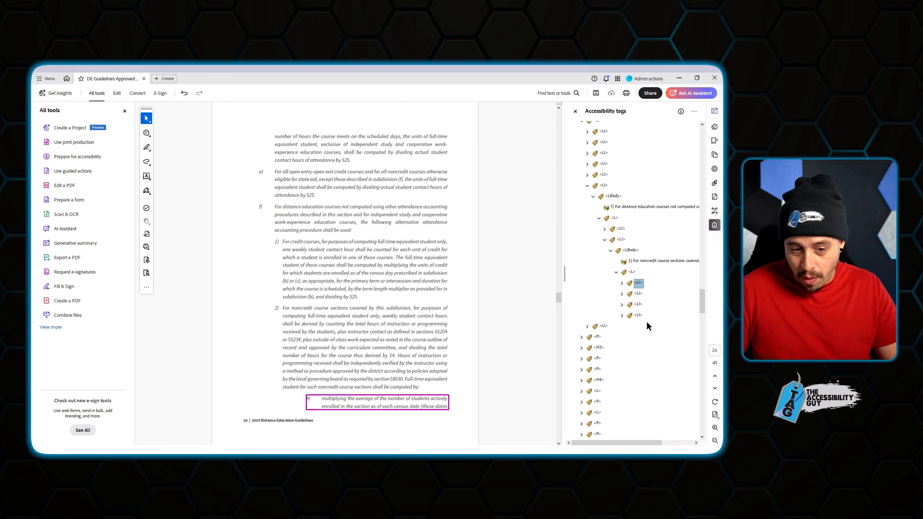
key("Down")
key("Down")
key("Down")
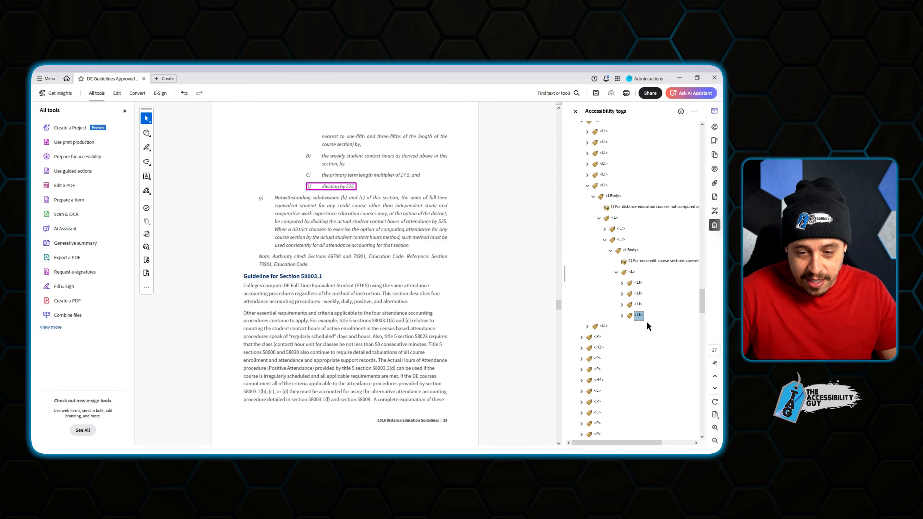
key("Down")
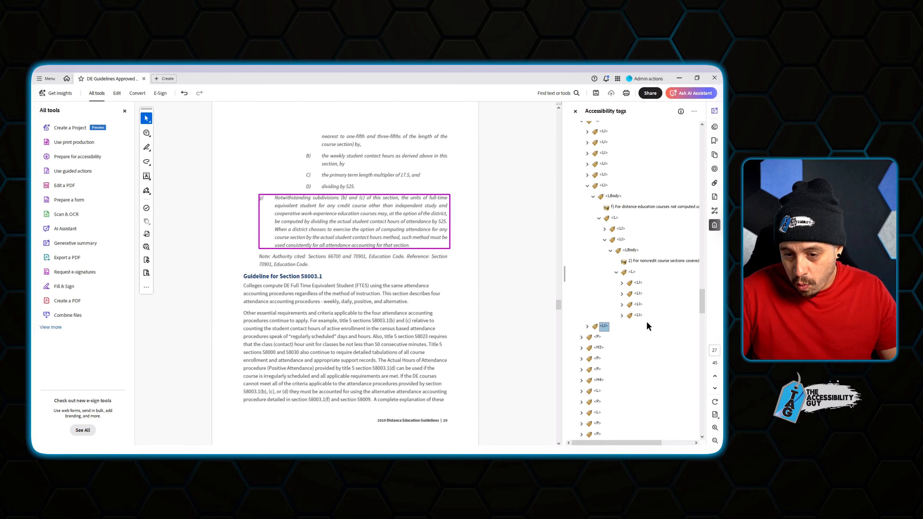
Collapse item f and all of its nested lists in the tag tree.
key("Up")
key("Up")
key("Up")
key("Up")
key("Up")
key("Up")
key("Up")
key("Left")
key("Up")
key("Left")
key("Left")
key("Left")
key("Left")
key("Left")
key("Left")
key("Left")
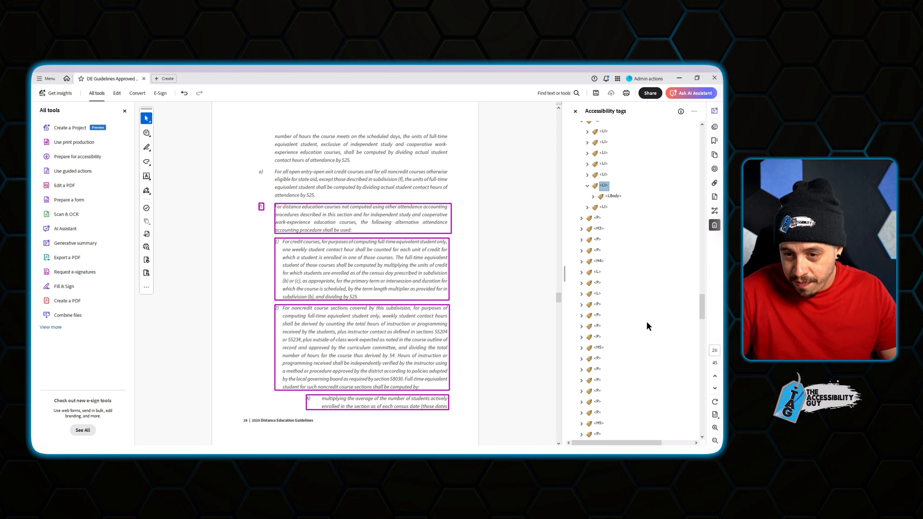
key("Down")
key("Down")
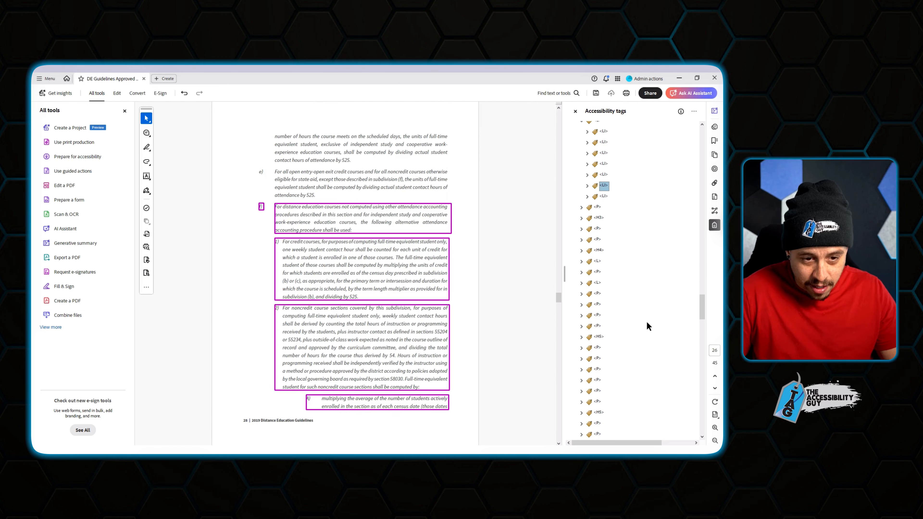
Check the tags from item g through the Guideline for Section 58003.1 heading to the numbered list of FTES procedures.
key("Down")
key("Down")
key("Down")
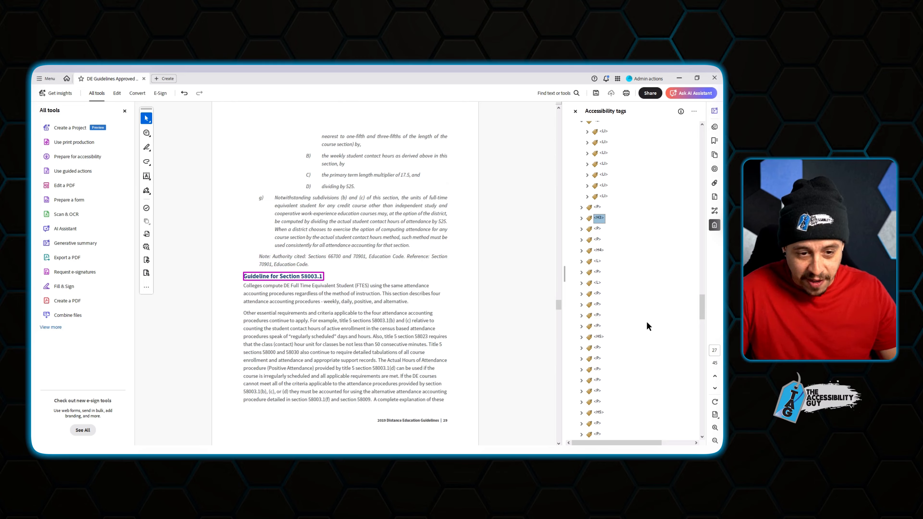
key("Down")
key("Down")
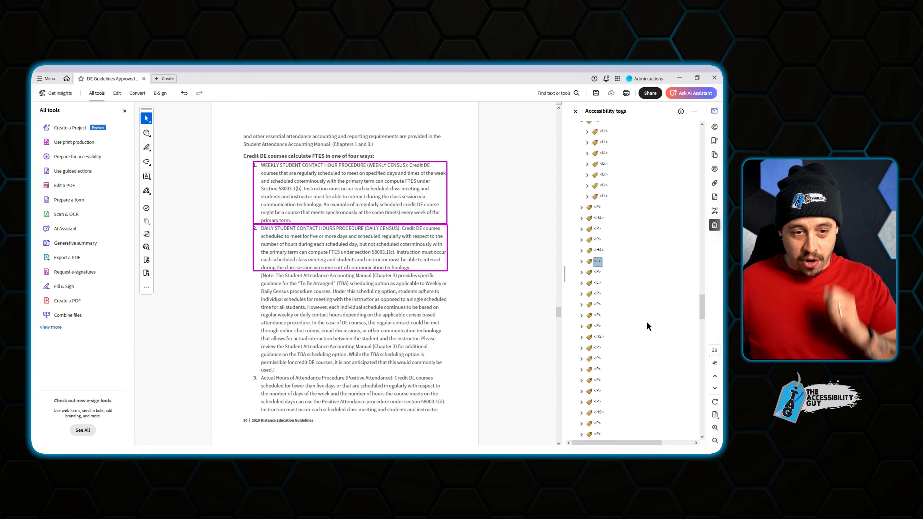
Move the Student Attendance Accounting Manual note into the <LBody> of item 2, Daily Student Contact Hours Procedure, and delete the emptied <P> tag.
key("Down")
key("Down")
key("Down")
key("Up")
key("Up")
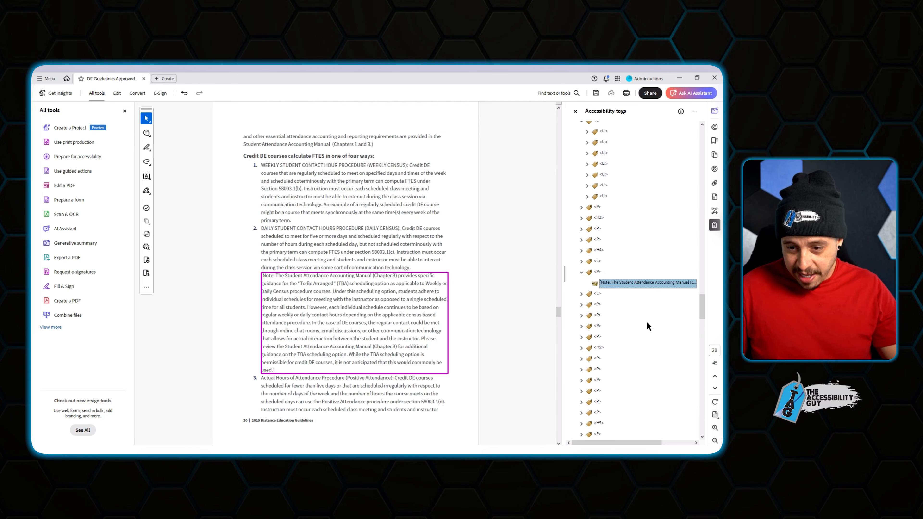
key("Right")
key("Right")
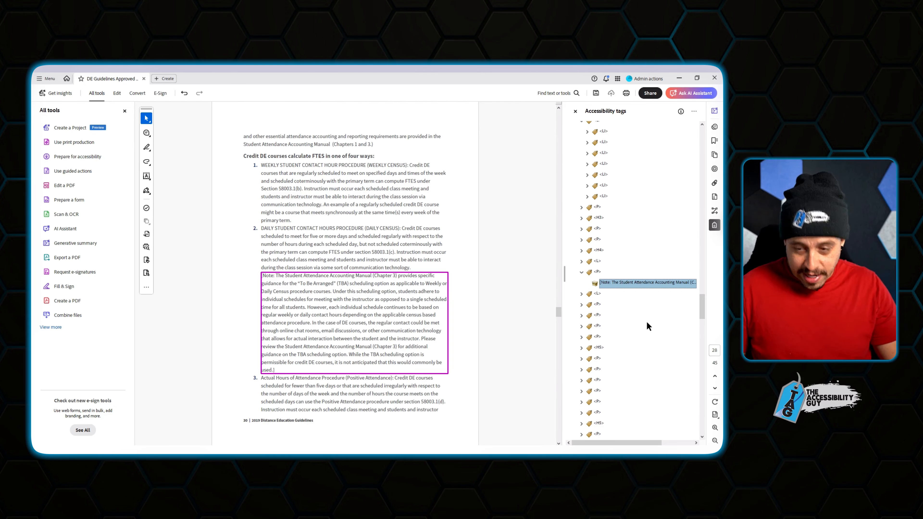
key("Up")
key("Up")
key("Right")
key("Down")
key("Down")
key("Right")
key("Down")
key("Down")
key("Up")
key("Right")
key("Down")
left_click_drag(648, 326, 646, 322)
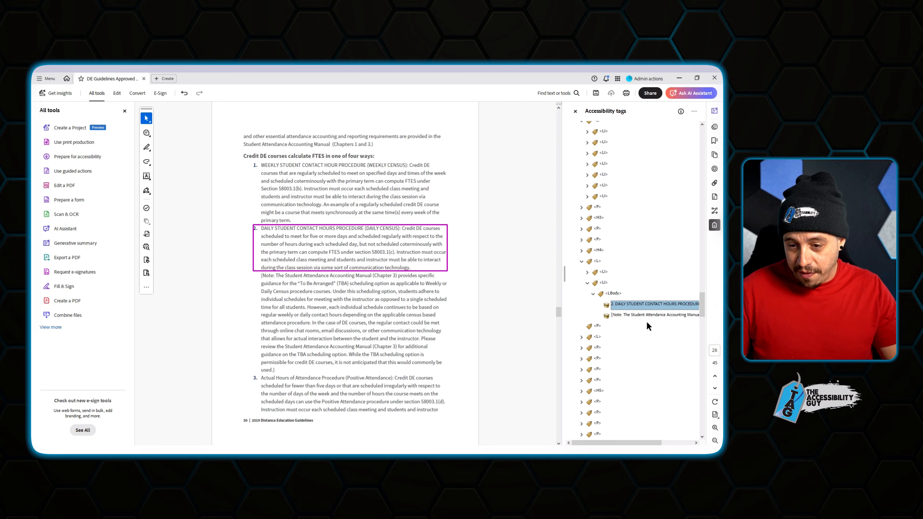
key("Delete")
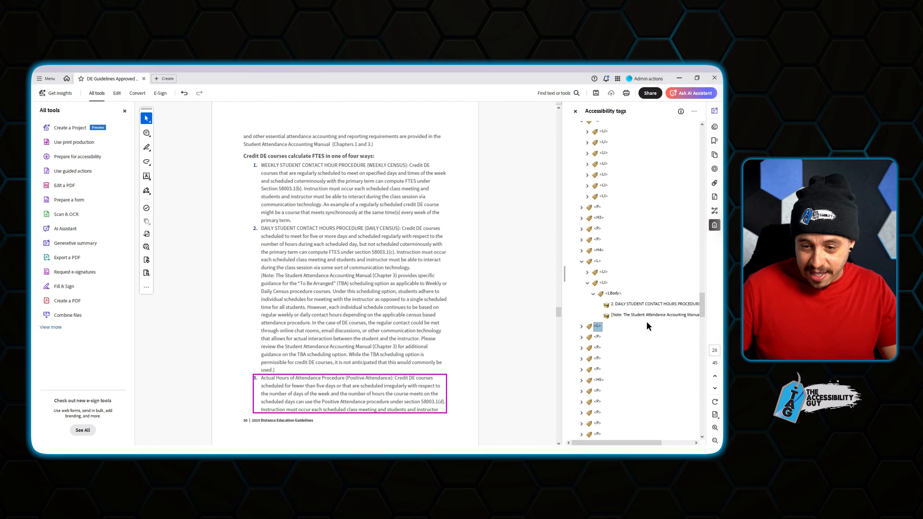
Move the <LI> for item 3, Actual Hours of Attendance Procedure, into the <L> that holds items 1 and 2.
key("Right")
key("Down")
key("ctrl+x")
key("Up")
key("Up")
key("Up")
key("Up")
key("Up")
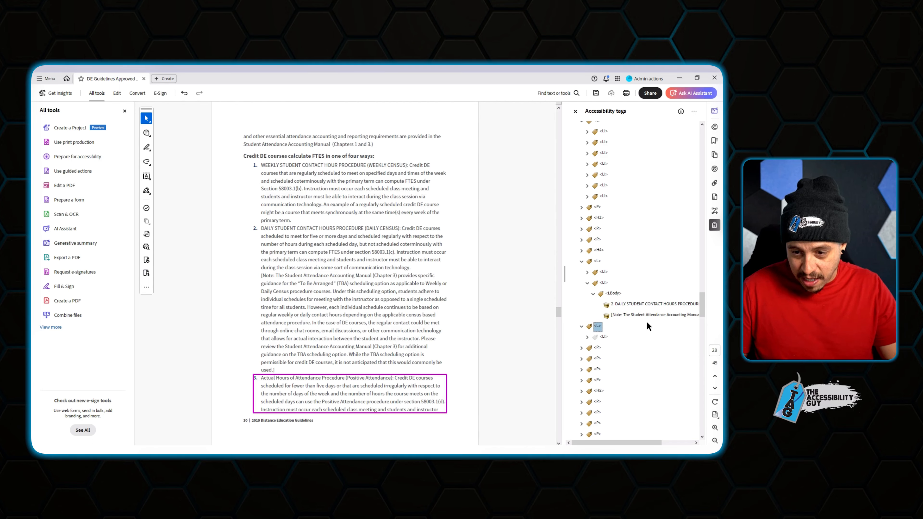
key("Left")
key("ctrl+v")
key("Down")
key("Down")
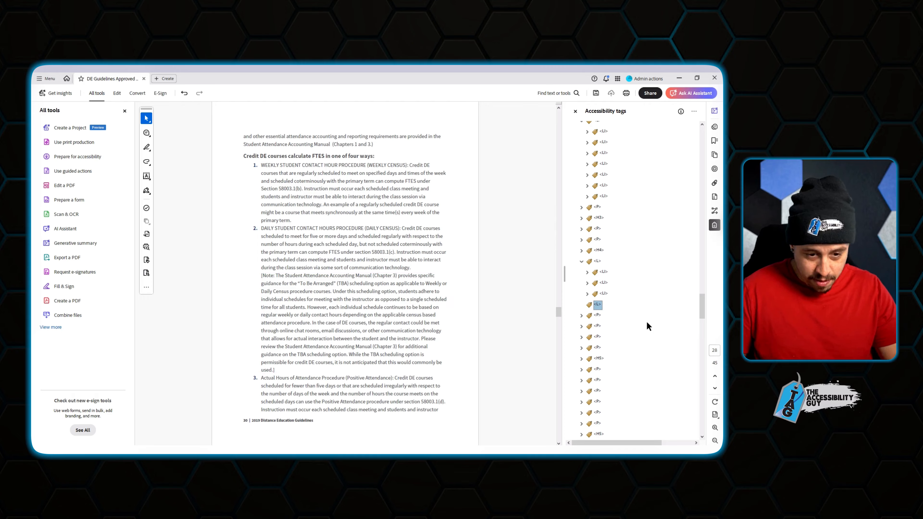
Expand item 3 to its content and retag the empty <L> below the list as <LI>.
key("Up")
key("Right")
key("Right")
key("Right")
key("Down")
key("Down")
key("Down")
key("Down")
key("Up")
key("Down")
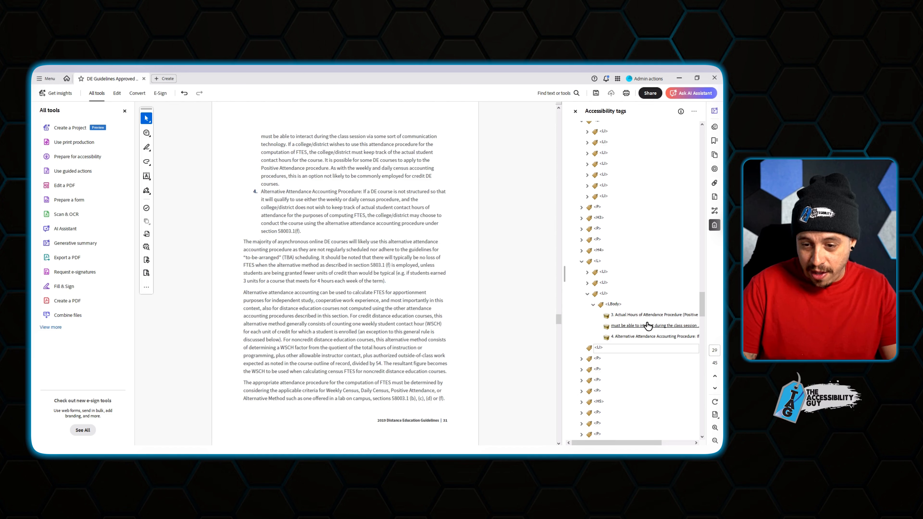
key("Return")
Create a new <LBody> tag, nest it in the new <LI>, and place that <LI> after item 3 in the list.
key("shift+F10")
left_click(619, 202)
key("Return")
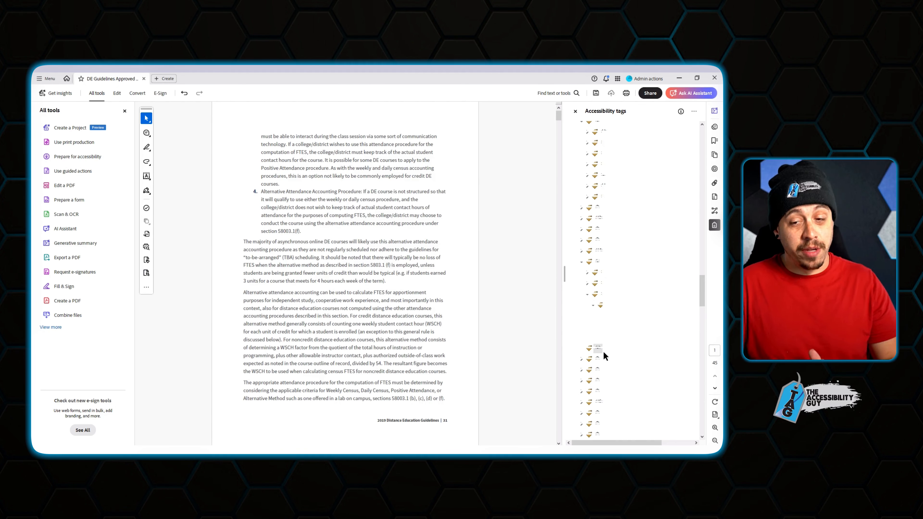
scroll(622, 314, "down", 7)
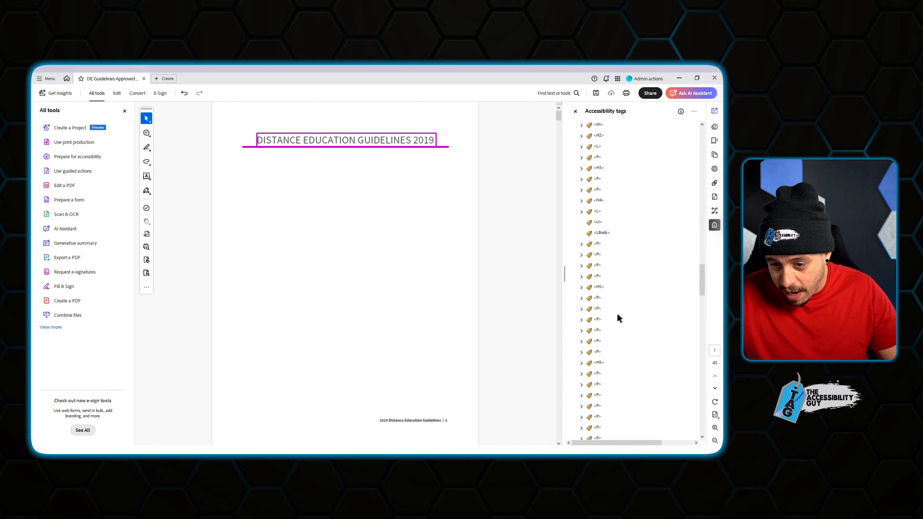
left_click(581, 212)
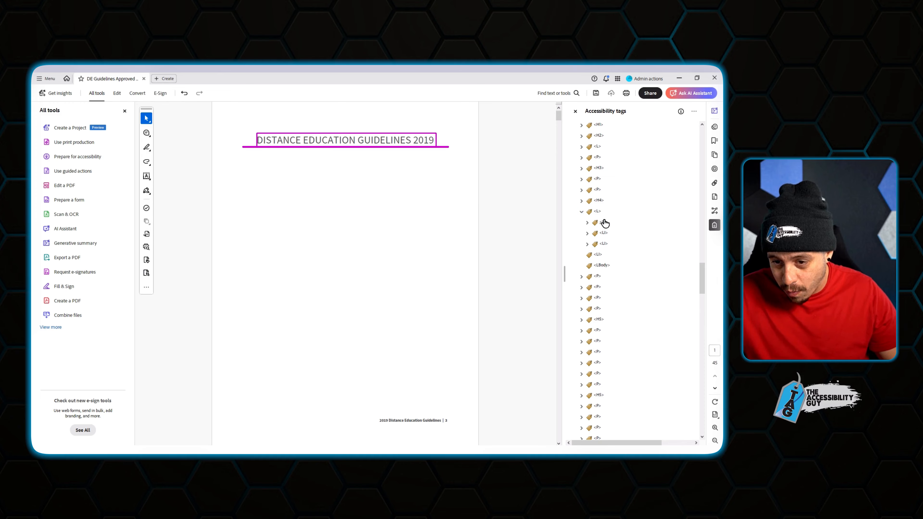
left_click_drag(598, 254, 602, 255)
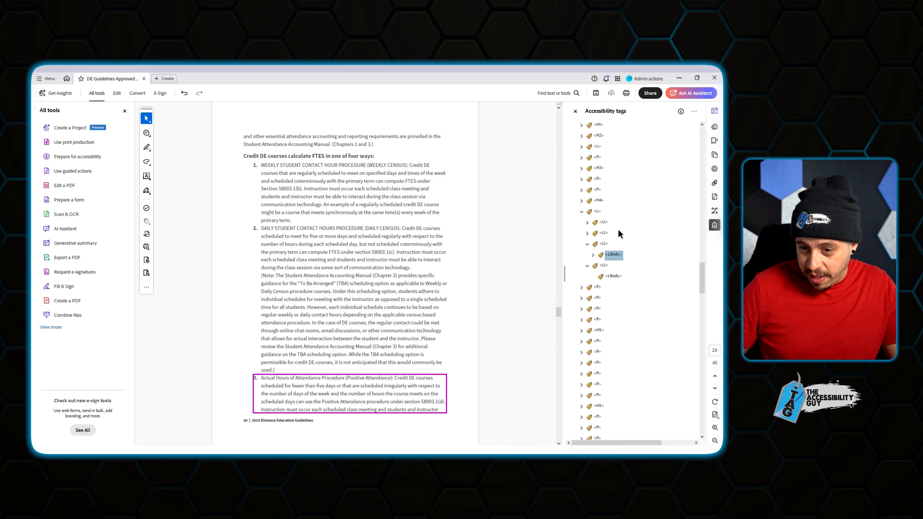
Move the item 4 content, "Alternative Attendance Accounting Procedure", from item 3's <LBody> into the new <LBody>, and collapse the list.
left_click(623, 288)
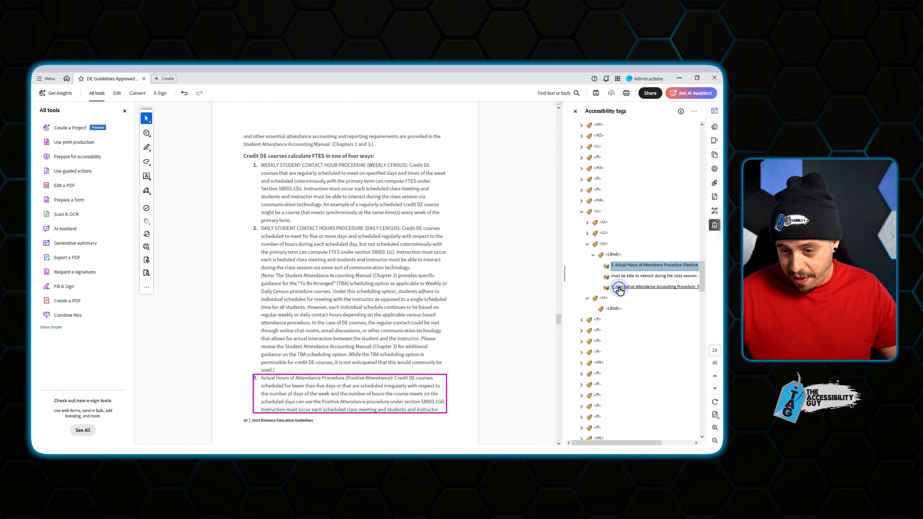
left_click_drag(619, 308, 618, 309)
left_click(613, 255)
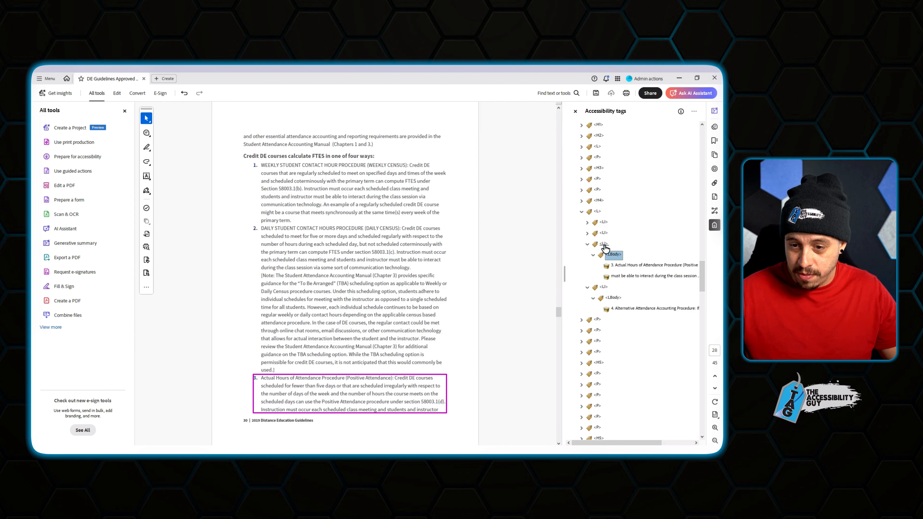
left_click(604, 246)
key("Left")
key("Up")
key("Up")
key("Up")
key("Left")
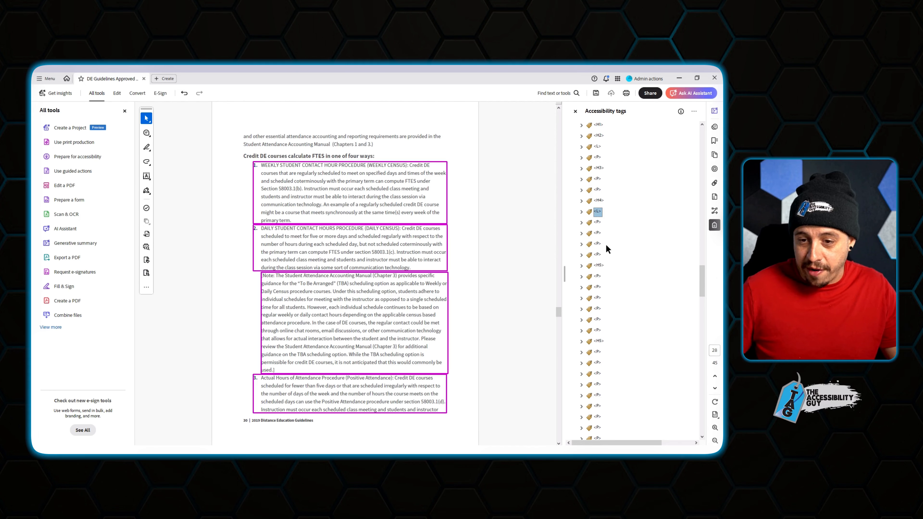
Check the tags from the paragraphs after the four-item list through the FTES examples to the Calculation for FTES list.
key("Down")
key("Down")
key("Down")
key("Down")
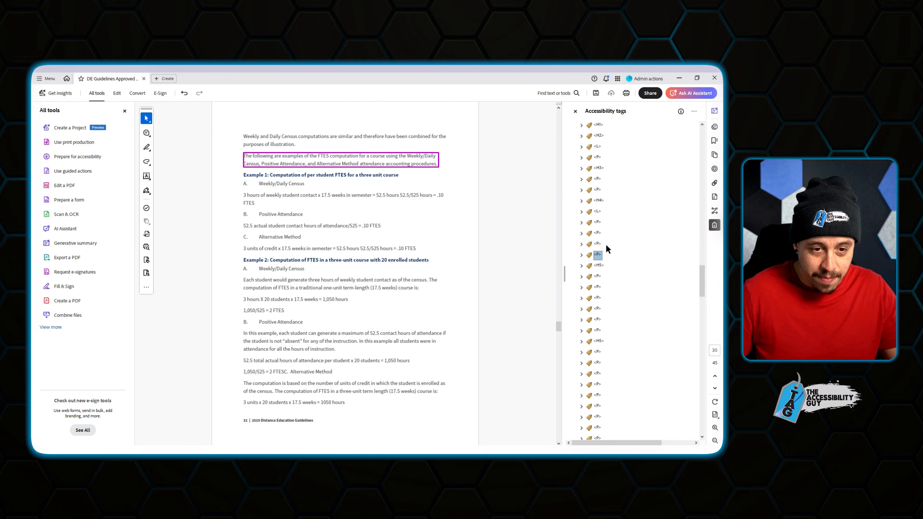
key("Down")
key("Down")
key("Down")
key("Down")
key("Down")
key("Down")
key("Down")
key("Down")
key("Down")
key("Down")
key("Down")
key("Down")
key("Down")
key("Down")
key("Down")
key("Down")
key("Down")
key("Down")
key("Down")
key("Down")
key("Down")
key("Down")
key("Down")
key("Down")
key("Down")
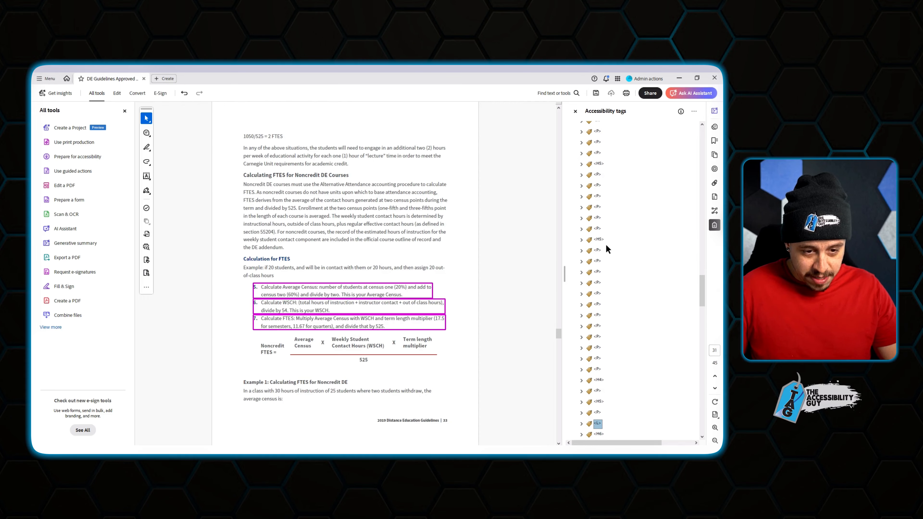
Move the noncredit FTES formula <Figure> above the <H6> "Example 1: Calculating FTES for Noncredit DE".
key("Down")
key("Down")
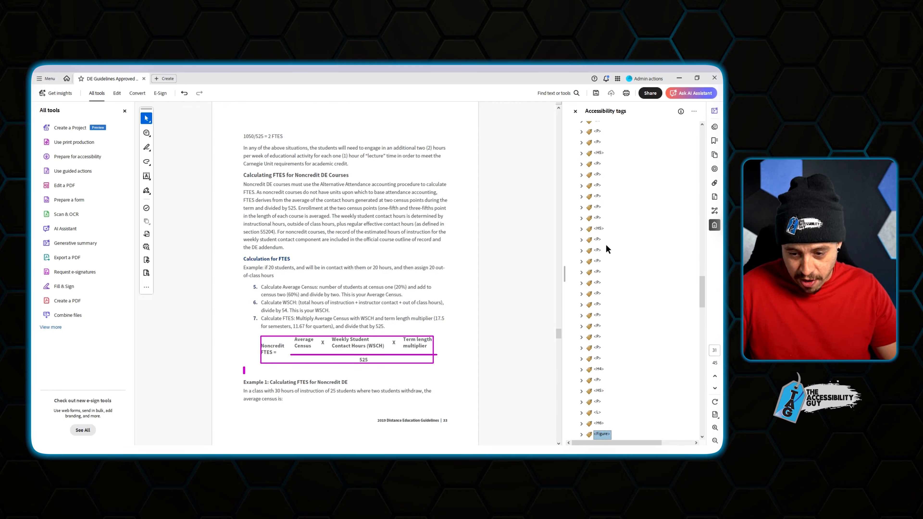
key("Up")
key("Up")
key("Down")
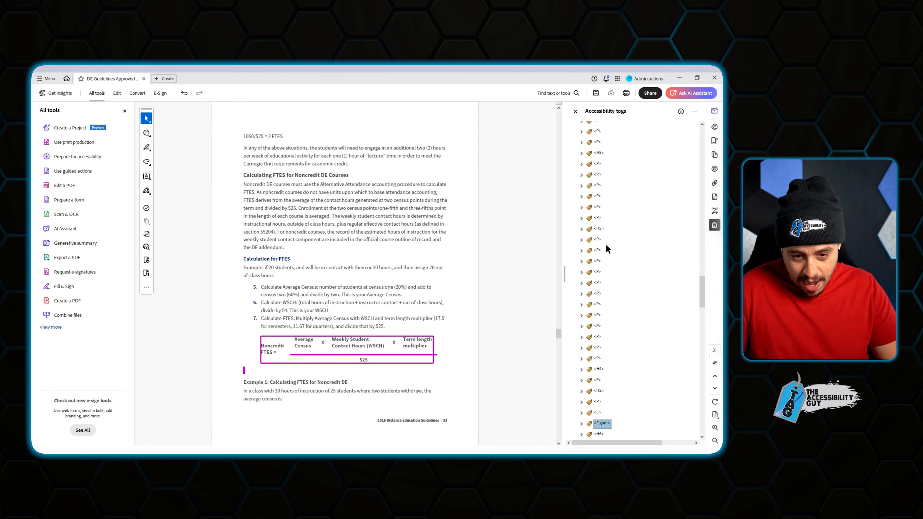
Examine the alternate text in the noncredit FTES formula figure's tag properties.
scroll(612, 336, "down", 3)
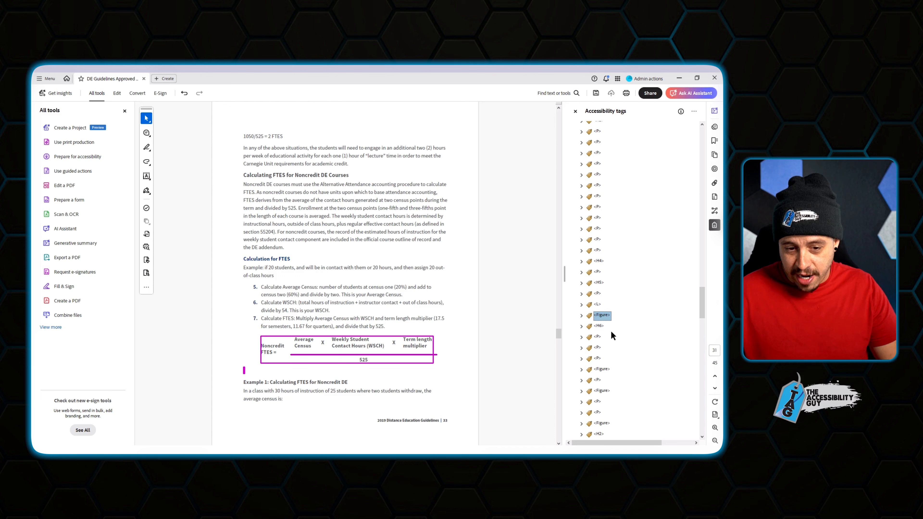
right_click(602, 320)
left_click(625, 322)
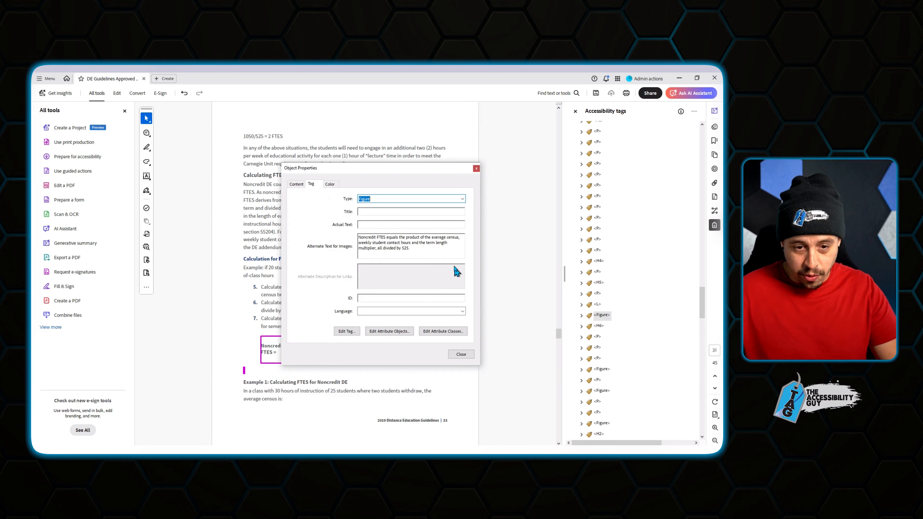
left_click(461, 353)
Move the average census formula <Figure> directly after the "Calculate Average Census" paragraph.
key("Down")
key("Down")
key("Down")
key("Down")
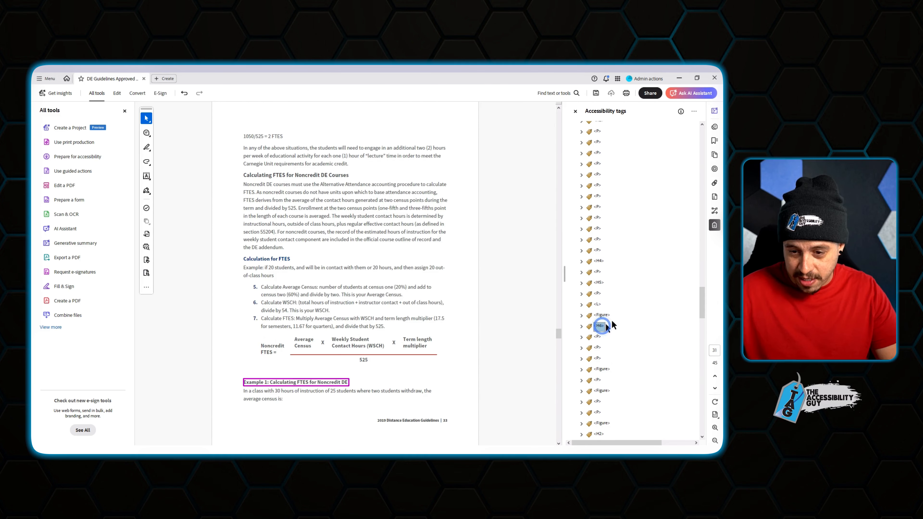
key("Down")
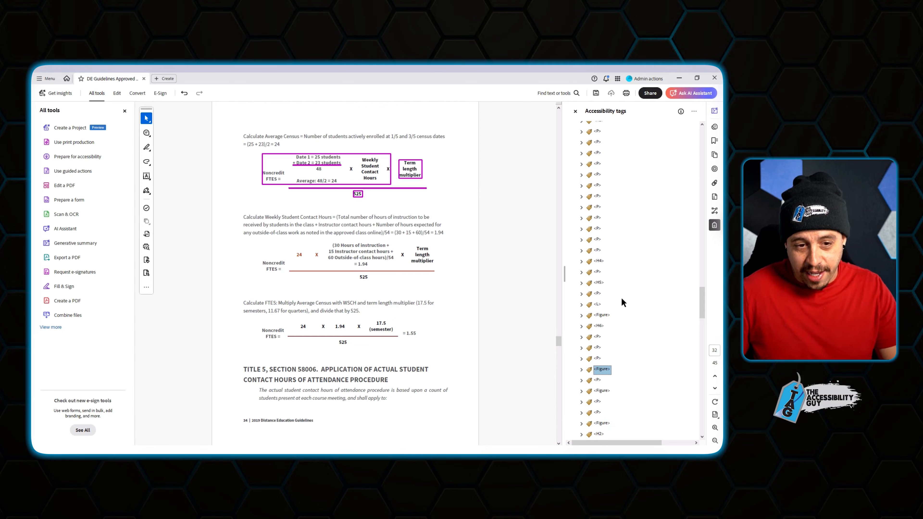
key("Down")
key("Down")
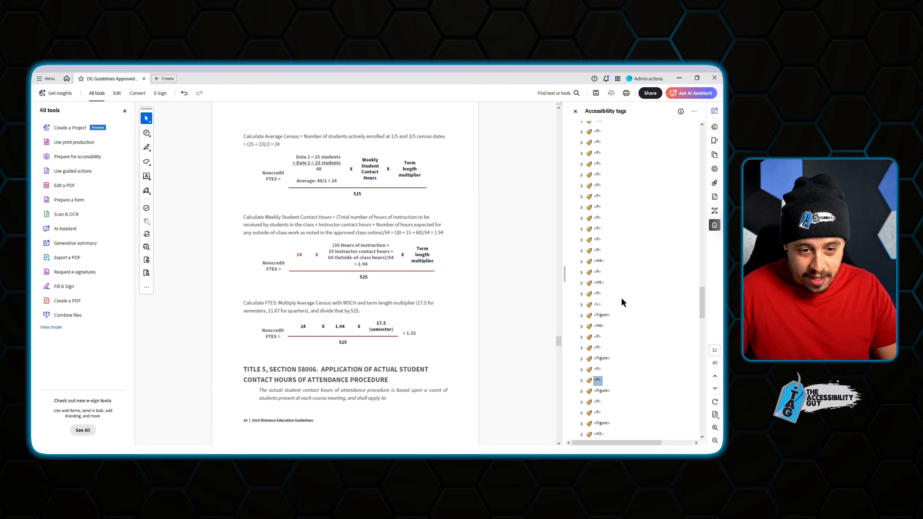
Change the blank <P> content before the weekly student contact hours and final FTES formula figures to Page artifacts.
key("Right")
right_click(595, 392)
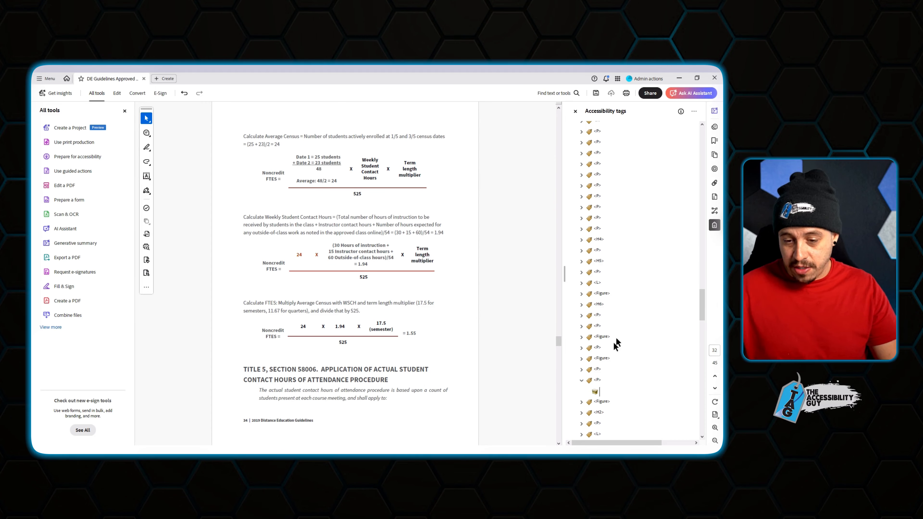
right_click(596, 394)
left_click(624, 297)
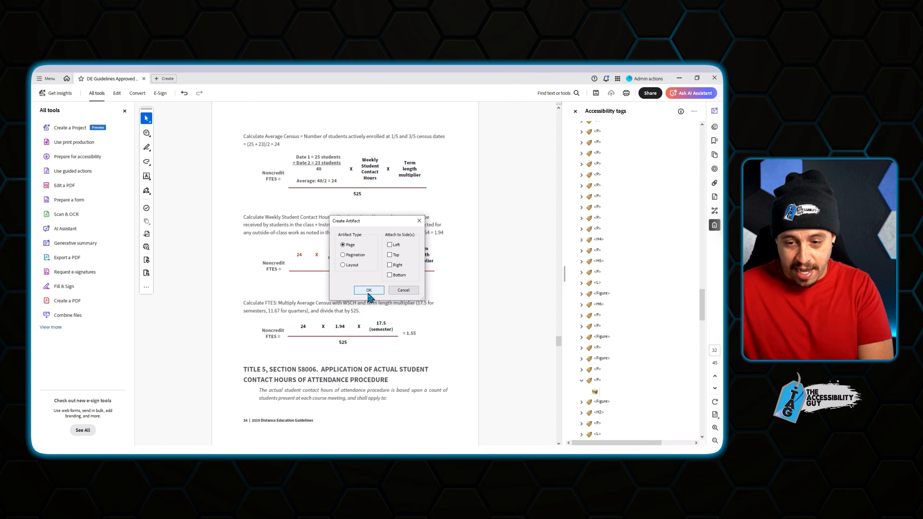
left_click(368, 293)
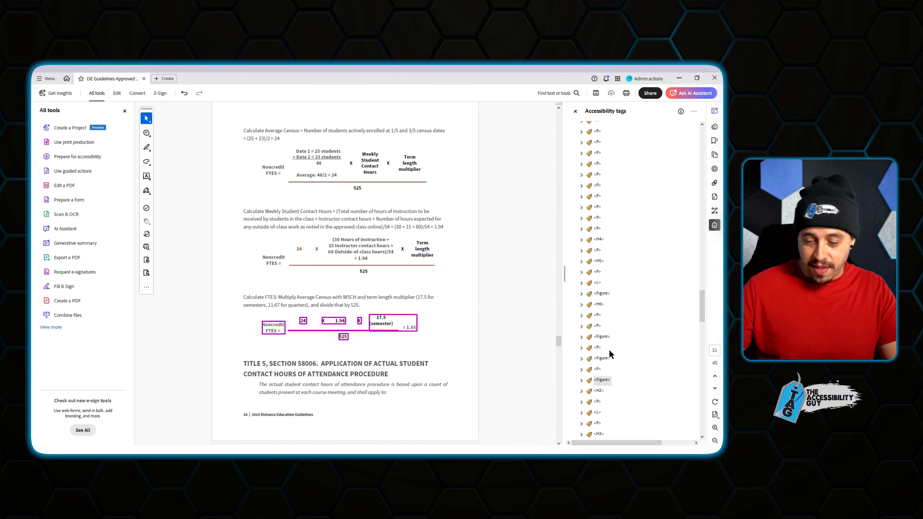
Check the tags from the Title 5, Section 58006 heading through to the Section 58009 lettered list.
key("Down")
key("Down")
key("Down")
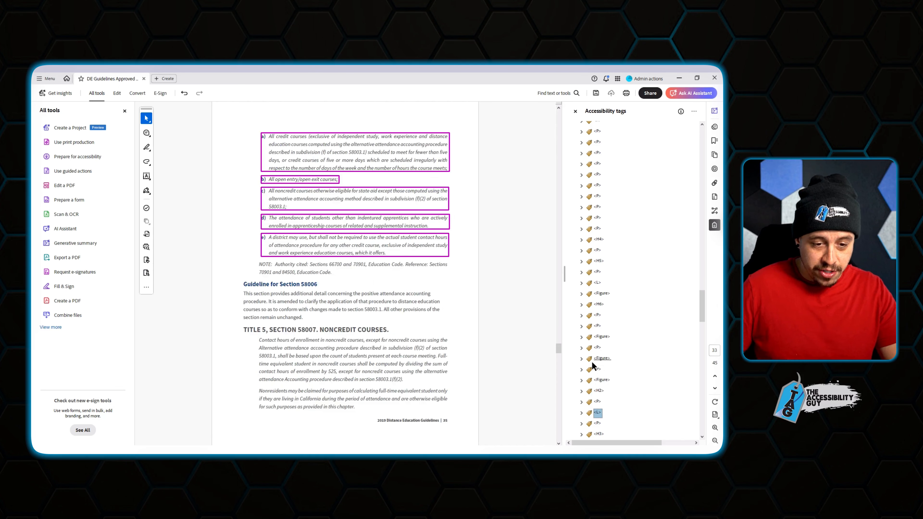
key("Down")
key("Down")
key("Down")
key("Down")
key("Down")
key("Down")
key("Down")
key("Down")
key("Down")
key("Down")
key("Down")
key("Down")
Expand the Section 58009 list and add a new <LI> tag and a new <LBody> tag after item b.
key("Right")
key("Down")
key("Down")
key("Down")
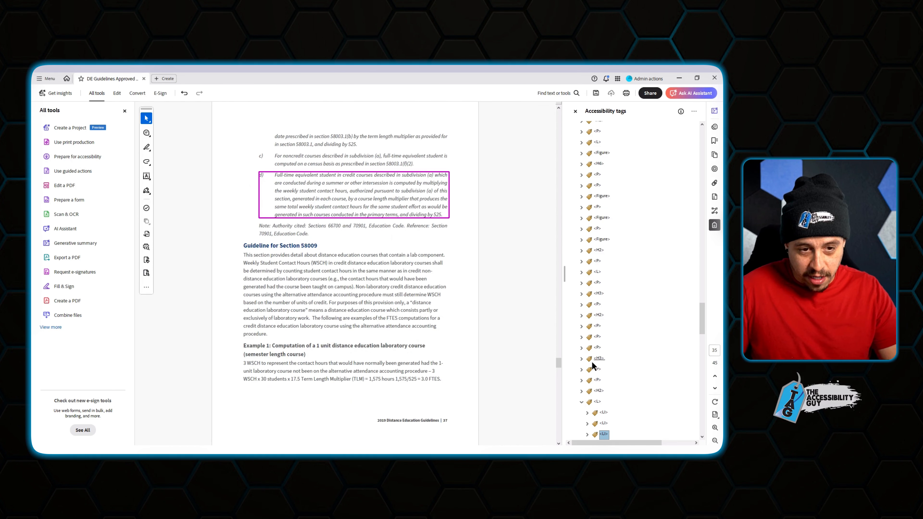
key("Down")
key("Up")
key("Up")
right_click(608, 413)
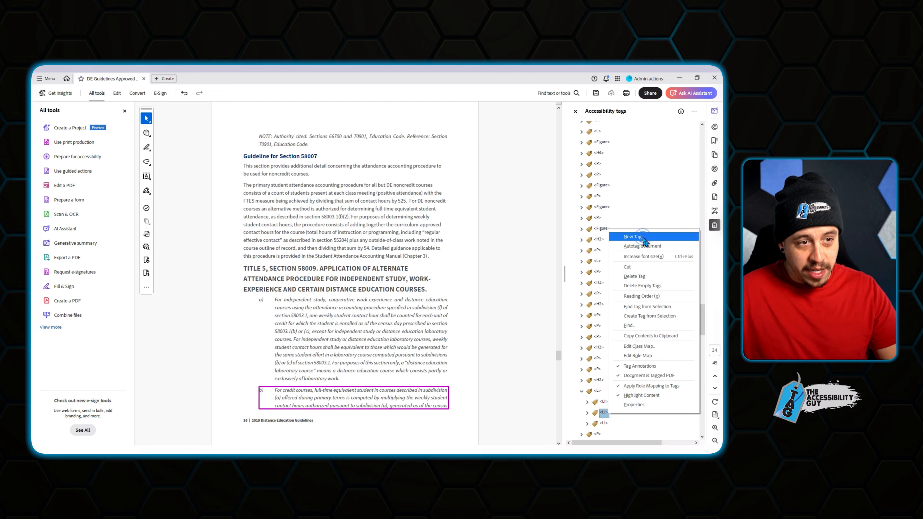
left_click(634, 237)
left_click(366, 275)
right_click(612, 425)
left_click(625, 308)
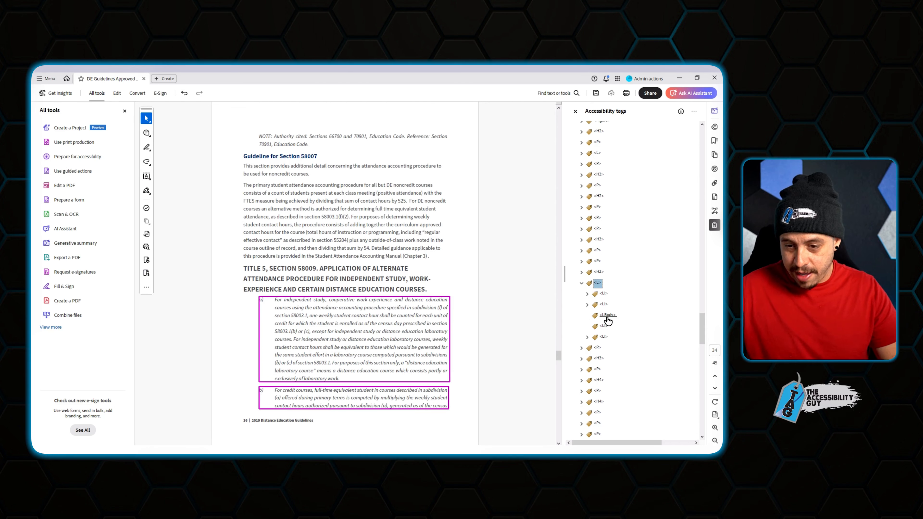
Nest the new <LBody> inside the new <LI> and move the Section 58009 item c text into it from item b.
left_click(607, 317)
left_click(605, 337)
key("Up")
key("Up")
key("Up")
key("Right")
key("Right")
key("Right")
key("Right")
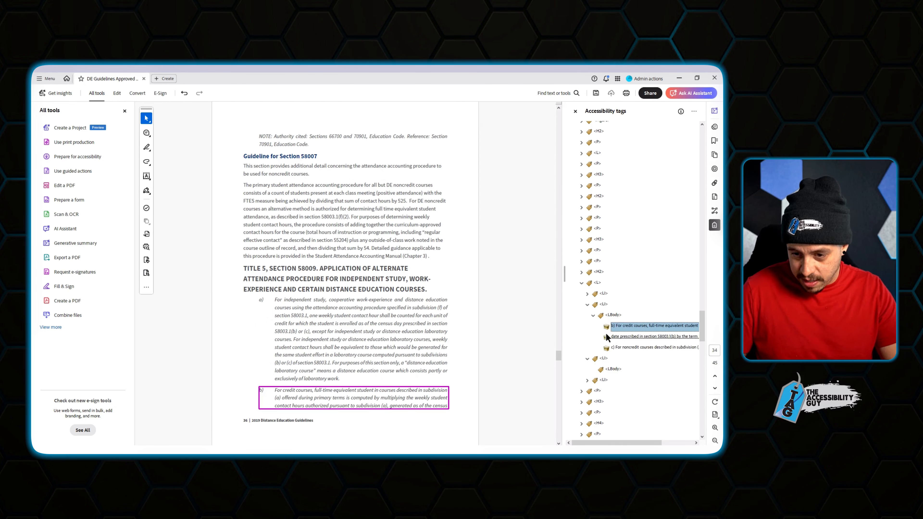
key("Down")
key("Down")
left_click_drag(625, 349, 614, 370)
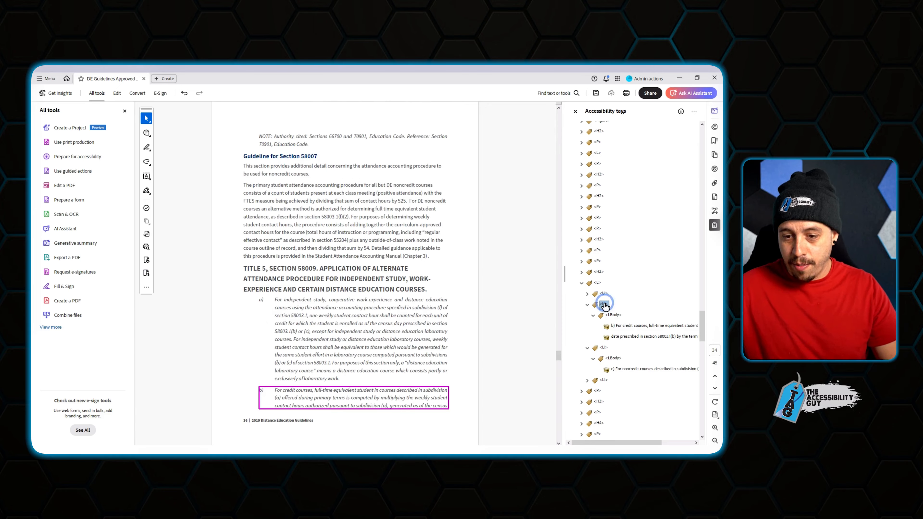
key("Left")
key("Down")
key("Left")
Check the tags from the Section 58009 list through its guideline and computation examples to the start of Section 58051.
key("Down")
key("Down")
key("Down")
key("Down")
key("Down")
key("Down")
key("Down")
key("Down")
key("Down")
key("Down")
key("Down")
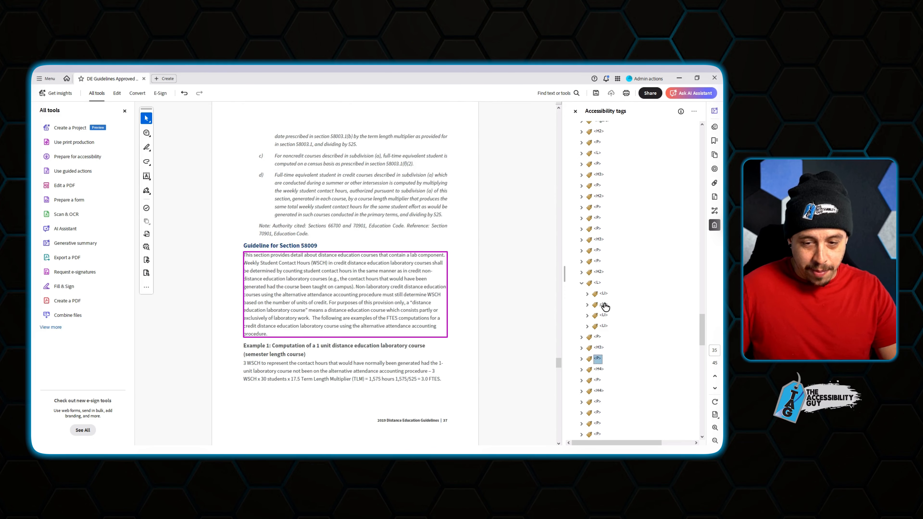
key("Down")
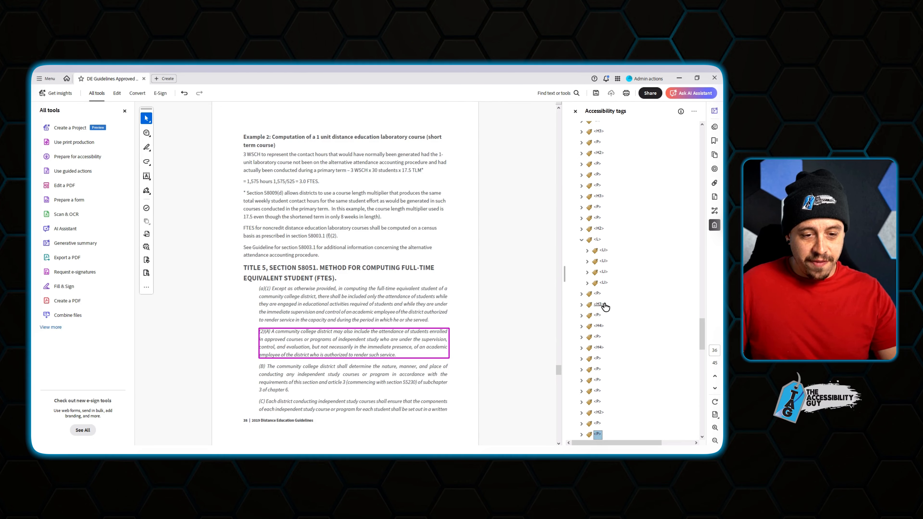
Check the <P> tags of the lettered and numbered subdivisions in Title 5, Section 58051 through subdivision (e).
key("Down")
key("Down")
key("Down")
key("Down")
key("Down")
key("Up")
key("Up")
key("Up")
key("Up")
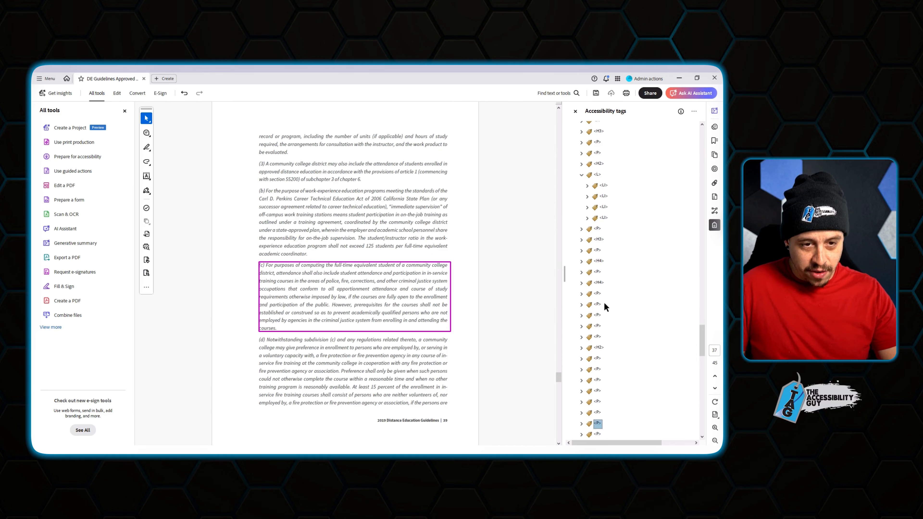
key("Down")
key("Down")
key("Down")
key("Down")
key("Down")
key("Down")
key("Down")
key("Down")
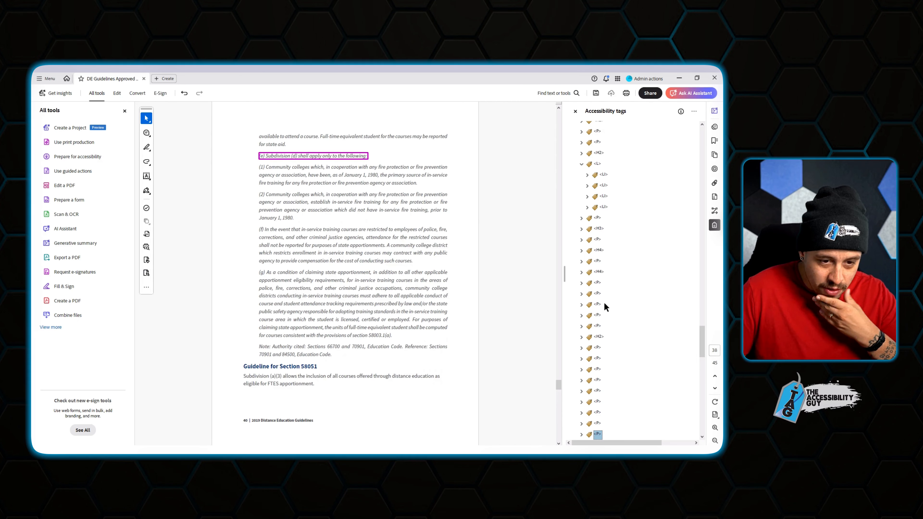
key("Down")
key("Down")
Go back through the Section 58051 subdivision tags to the opening (a)(1) paragraph.
key("Up")
key("Up")
key("Up")
key("Up")
key("Up")
key("Up")
key("Up")
key("Up")
key("Up")
key("Up")
key("Up")
key("Up")
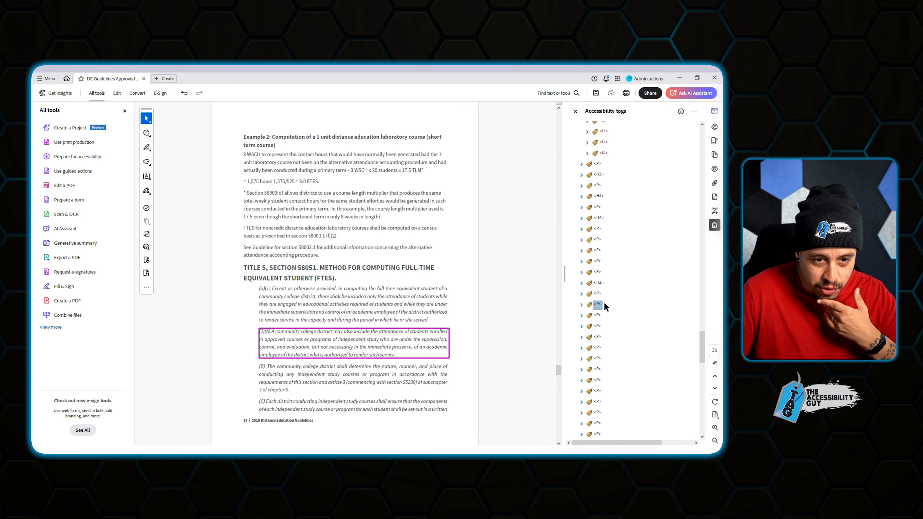
key("Up")
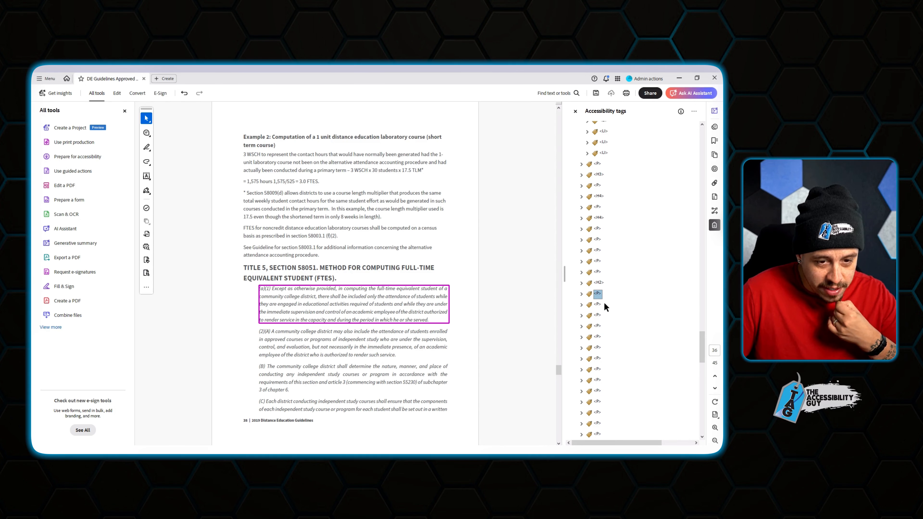
Check the Section 58051 tags again from the (a)(1) paragraph through the Guideline for Section 58051 paragraph.
key("Down")
key("Down")
key("Down")
key("Down")
key("Down")
key("Down")
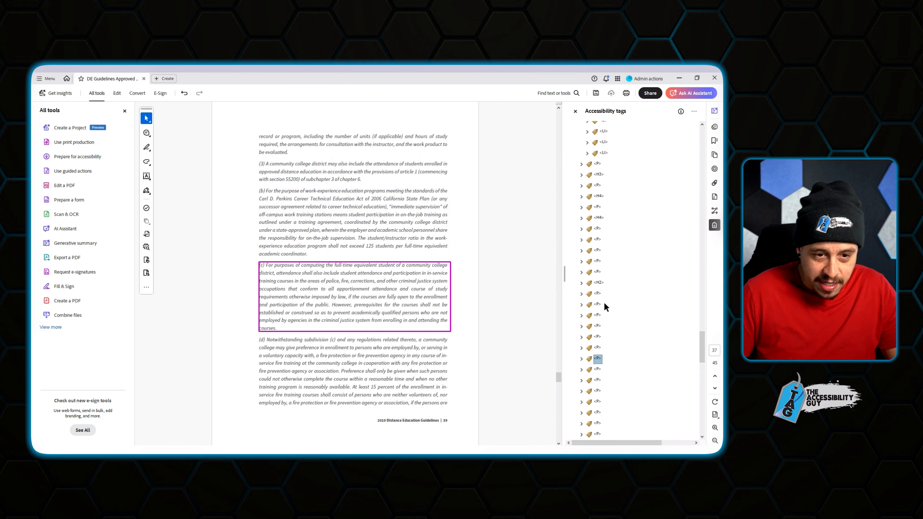
key("Down")
key("Down")
key("Down")
key("Down")
key("Down")
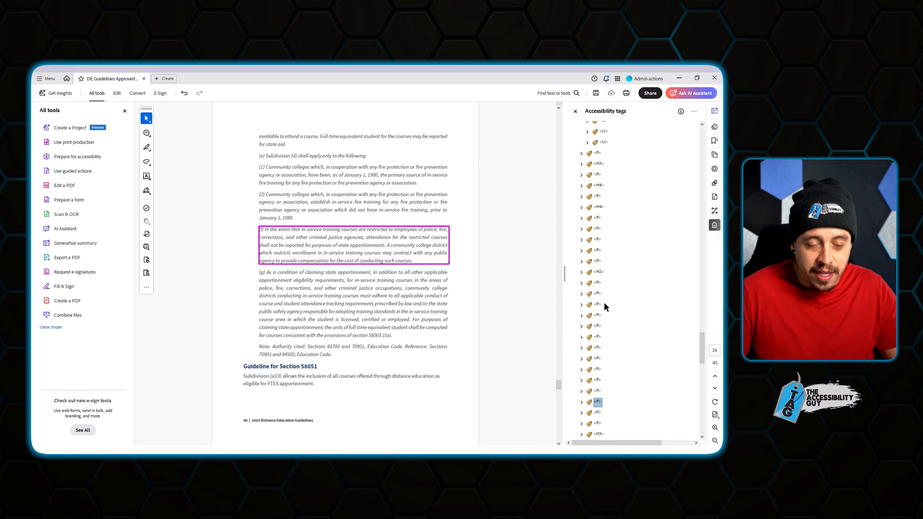
key("Down")
key("Down")
key("Down")
key("Down")
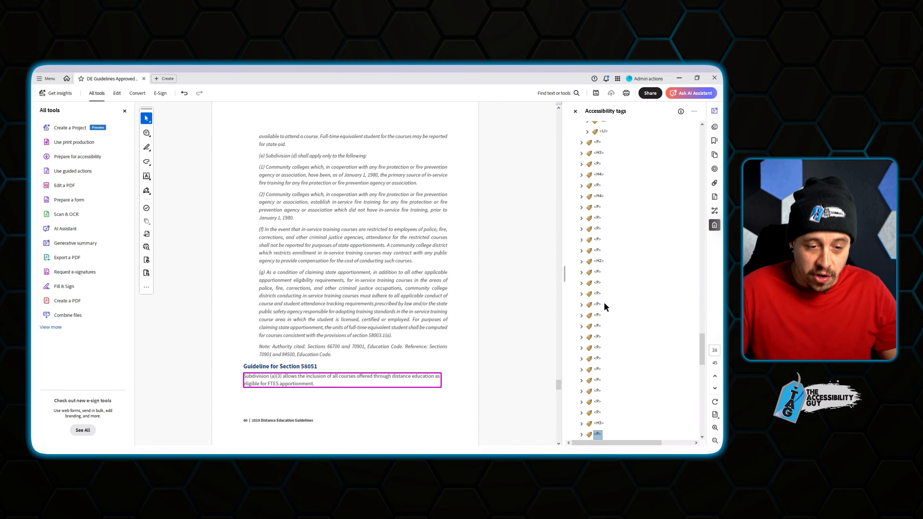
Check the tags from the Title 5, Section 58056 heading through its guidelines to the blank <H1>.
key("Down")
key("Down")
key("Down")
key("Down")
key("Down")
key("Down")
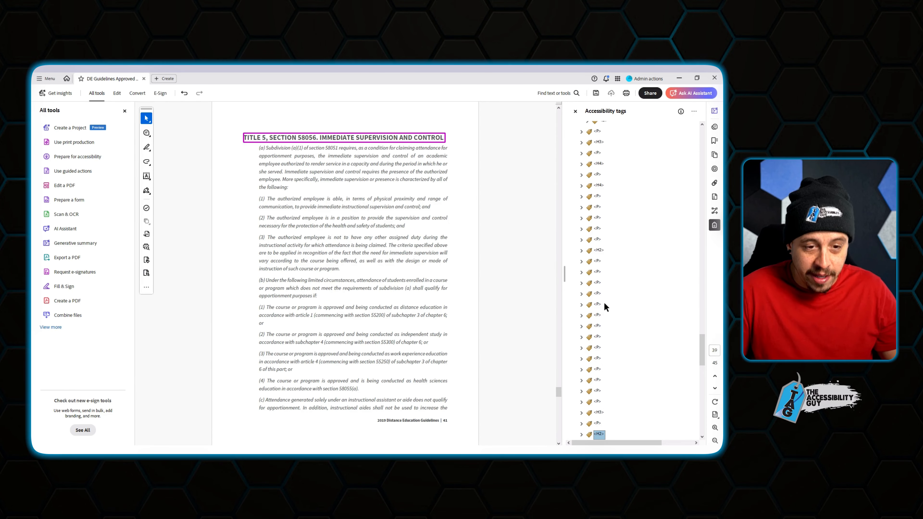
key("Down")
key("Down")
key("Down")
key("Down")
key("Down")
key("Down")
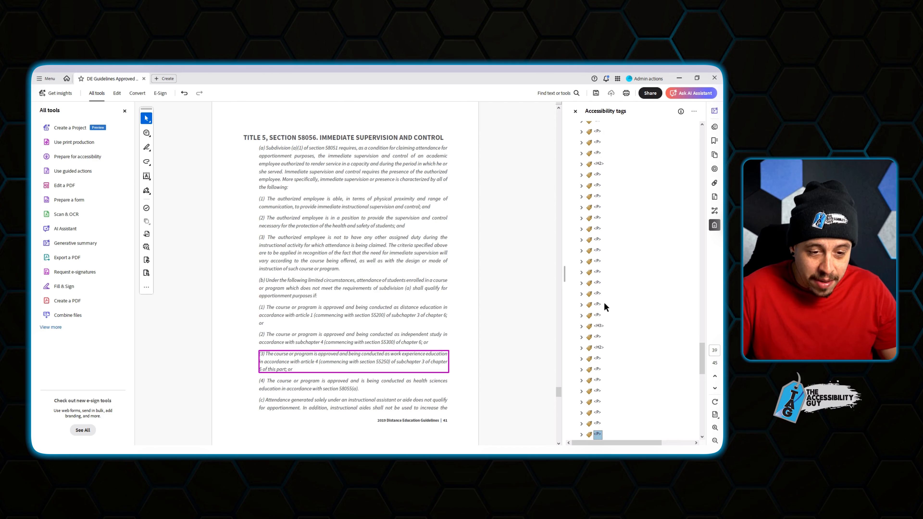
key("Down")
key("Down")
key("Down")
key("Down")
key("Down")
key("Down")
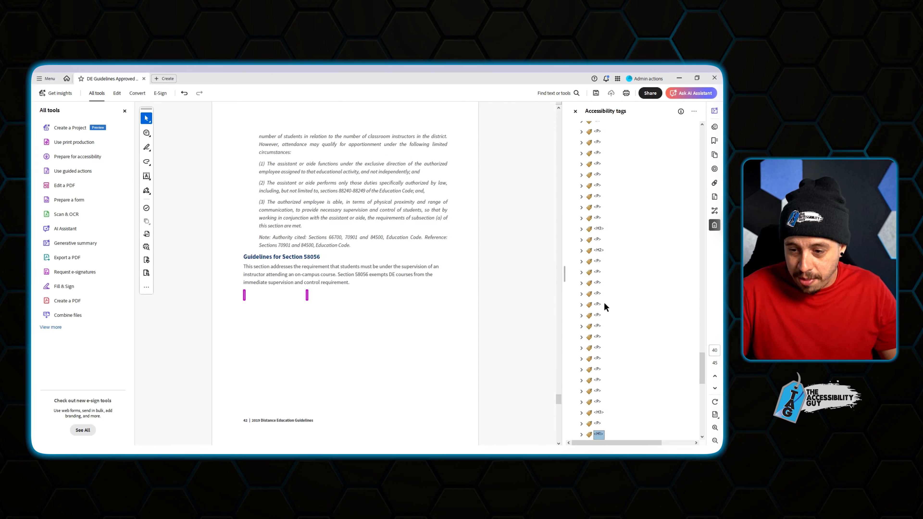
Change the blank <H1> content after the Guidelines for Section 58056 paragraph to an artifact.
key("Down")
left_click(597, 414)
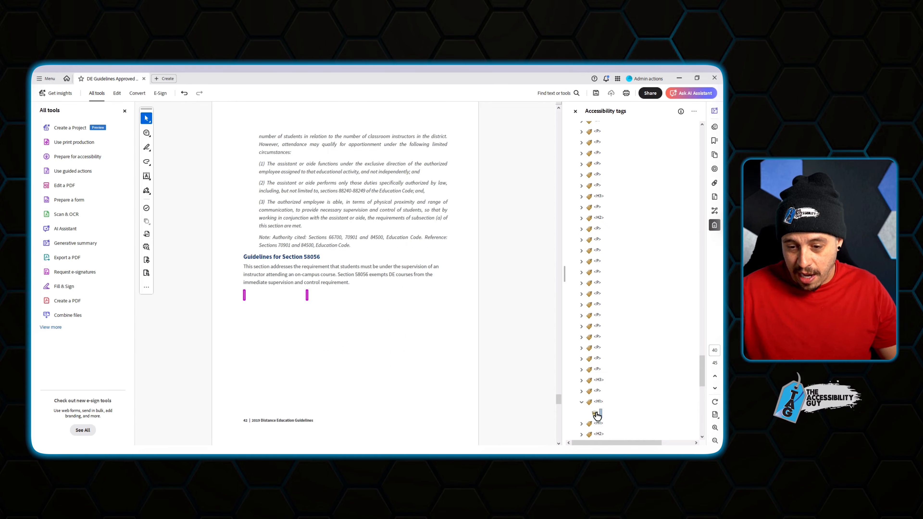
right_click(598, 414)
left_click(642, 317)
Check the tags after the Section 58056 guidelines through the opening paragraphs of the Guideline for Section 58170.
key("Down")
key("Down")
key("Down")
key("Down")
key("Down")
key("Down")
key("Down")
key("Down")
key("Down")
key("Down")
key("Down")
key("Down")
key("Down")
key("Down")
key("Down")
key("Down")
key("Down")
key("Down")
key("Down")
key("Down")
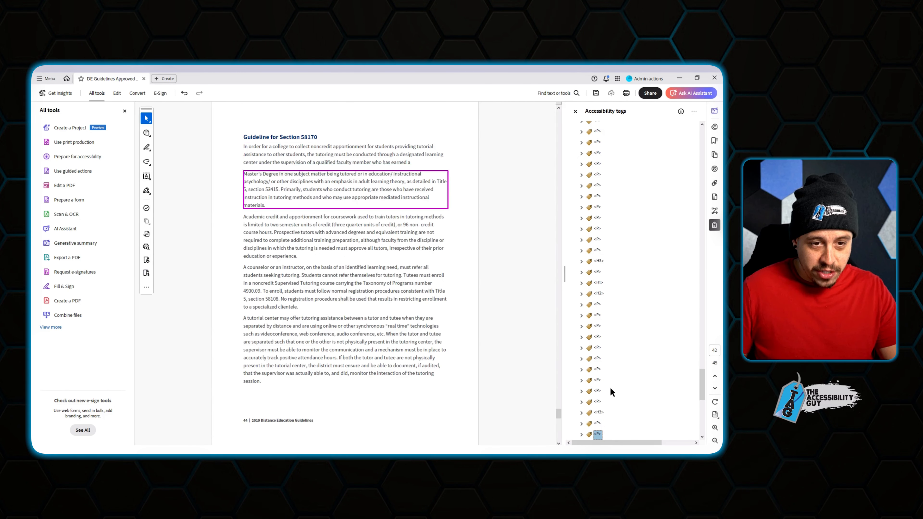
Check the remaining tags from the Section 58170 guideline through the audit requirements to the last <P> in the document.
key("Down")
key("Down")
key("Down")
key("Down")
key("Down")
key("Down")
key("Down")
key("Down")
key("Down")
key("Down")
key("Down")
key("Down")
key("Down")
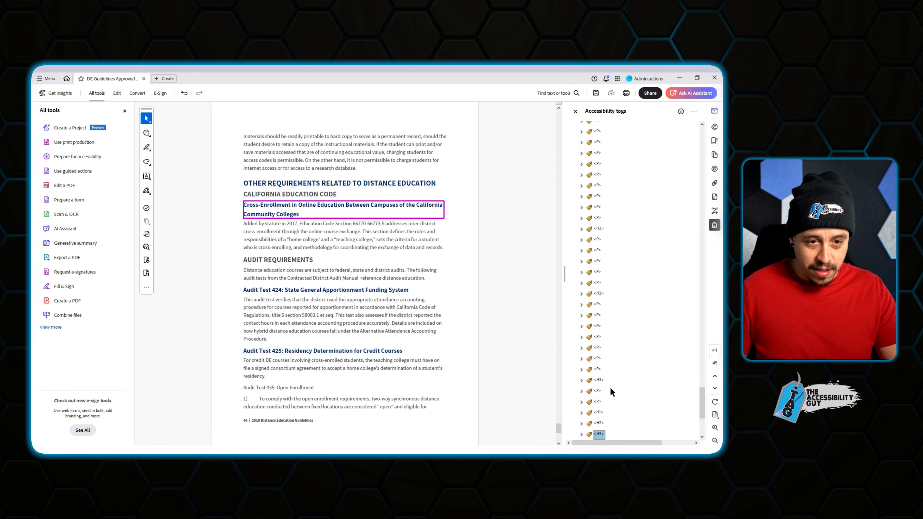
key("Down")
key("Down")
key("Down")
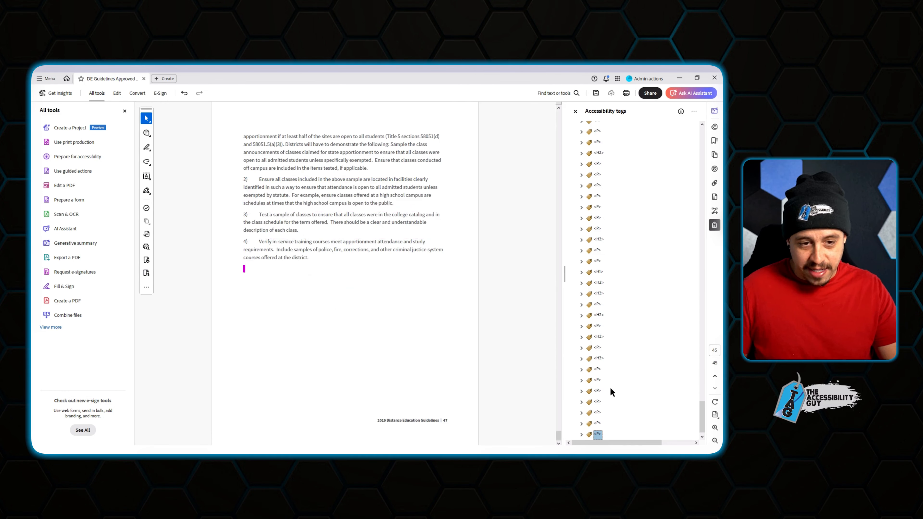
Expand the blank last <P> tag and bring up the tag options for its empty content.
key("Right")
key("Down")
right_click(594, 434)
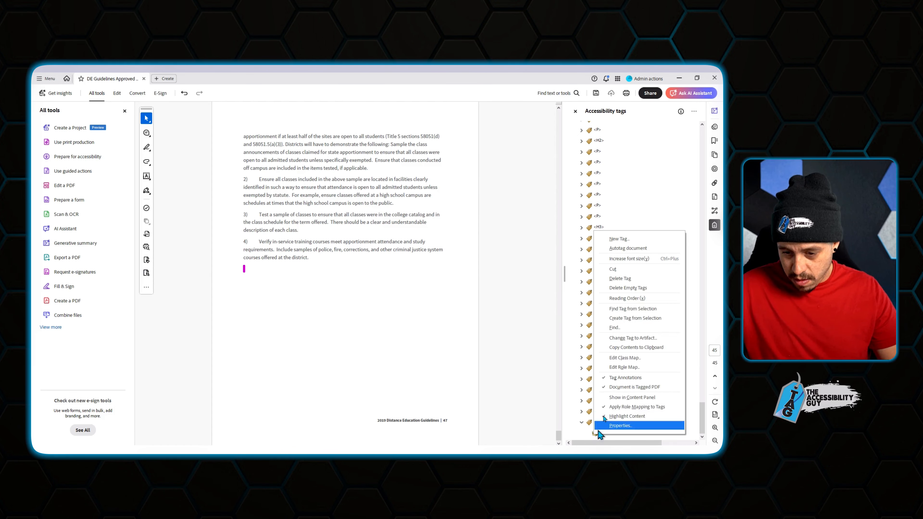
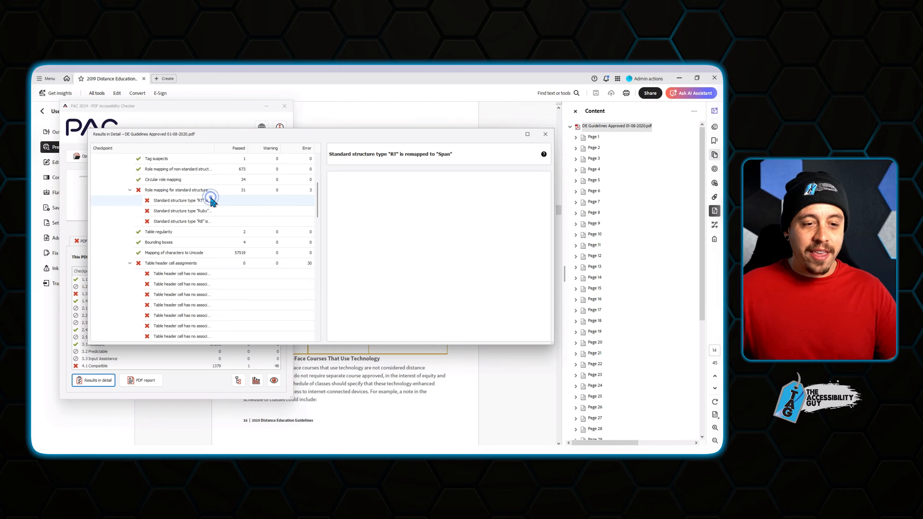
Examine the "Ruby" and "RB" errors listed under role mapping for standard structure types in the PAC results.
left_click(198, 211)
left_click(195, 222)
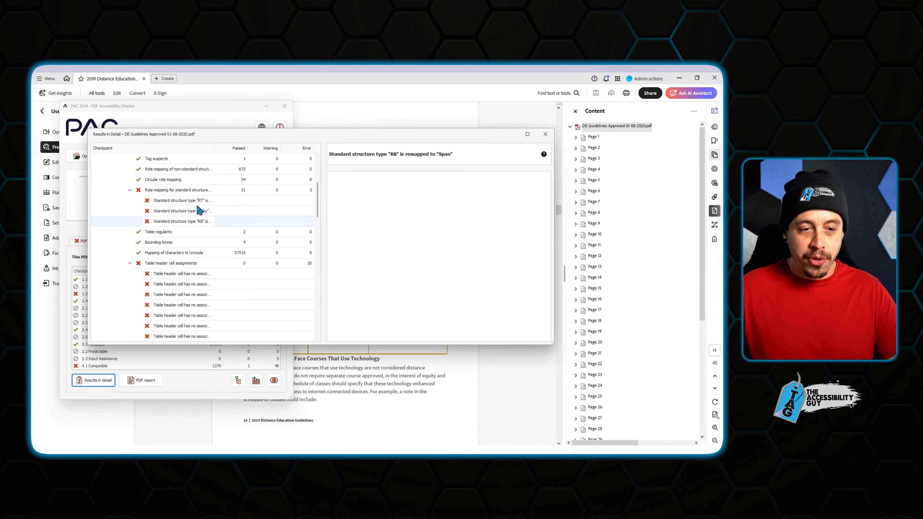
left_click(197, 212)
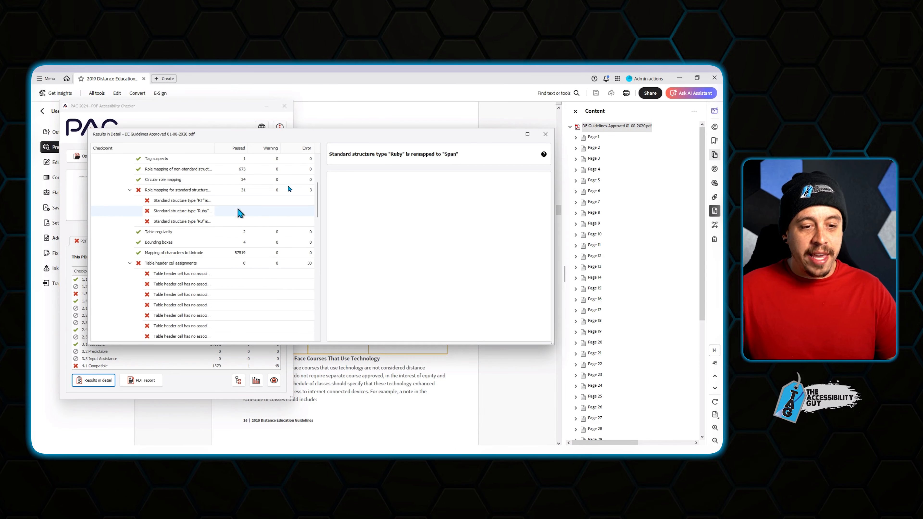
Switch to Acrobat, show the accessibility tags and open the document's role map with the Document Roles expanded.
left_click(393, 81)
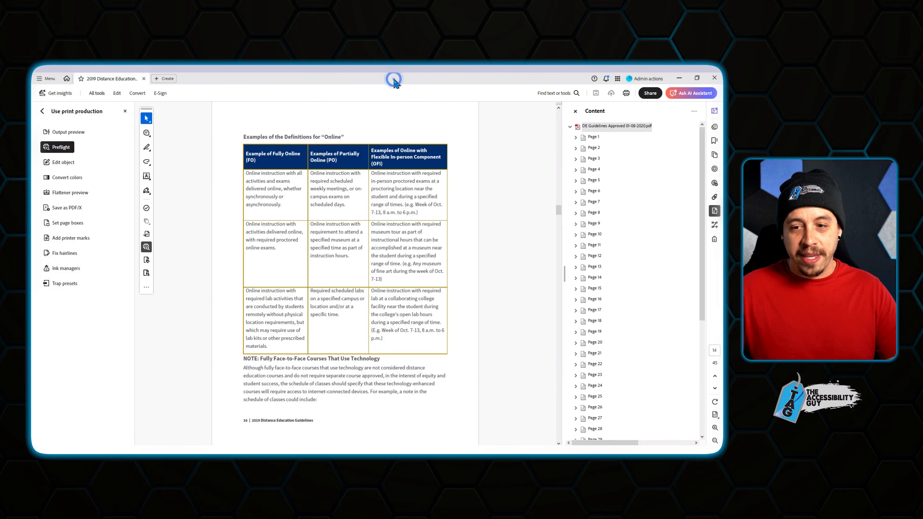
left_click(714, 239)
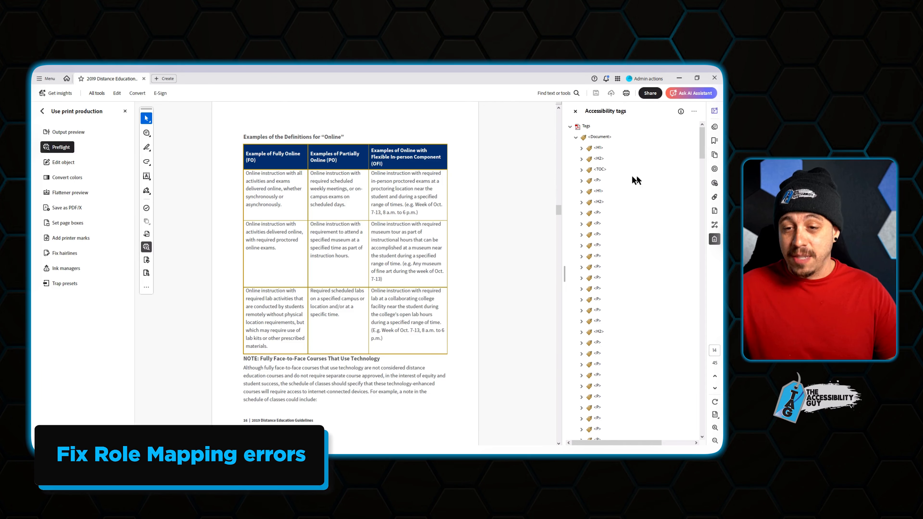
right_click(600, 152)
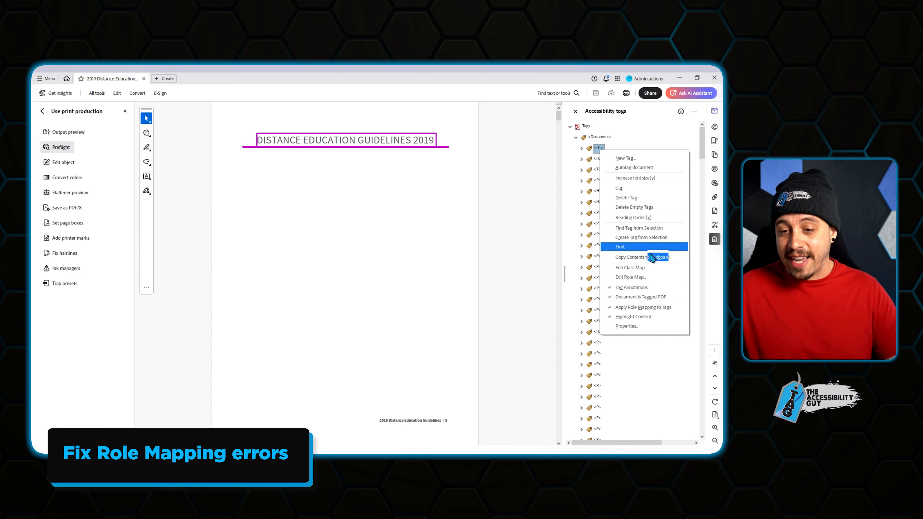
left_click(639, 277)
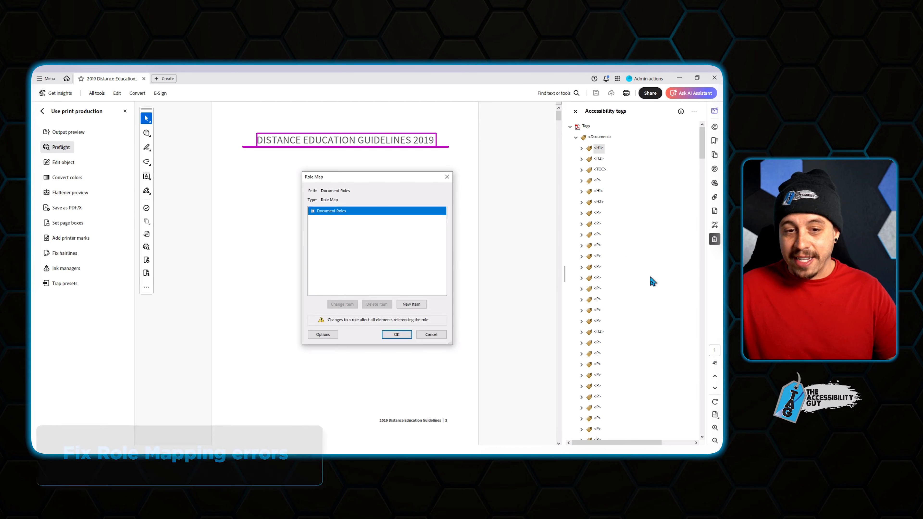
left_click(284, 213)
left_click_drag(466, 232, 466, 276)
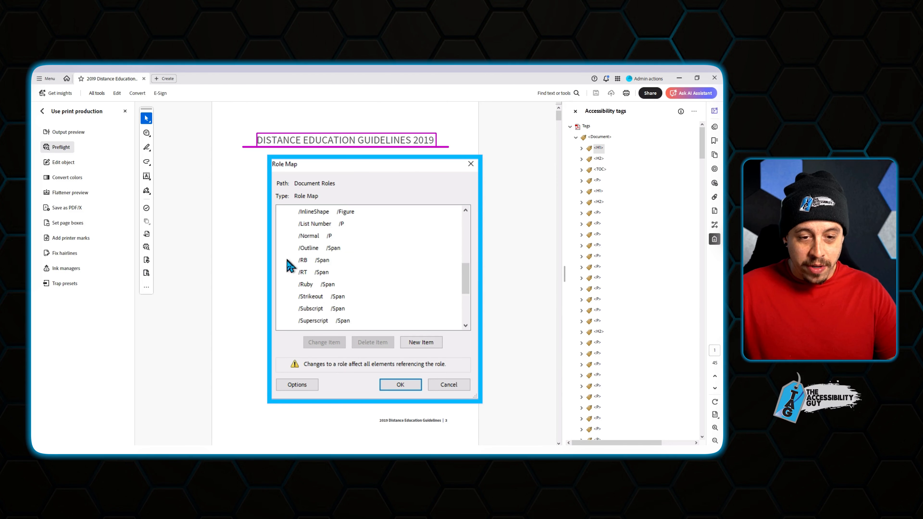
Delete the RB, RT and Ruby entries mapped to Span from the Document Roles and apply the role map changes.
left_click(316, 260)
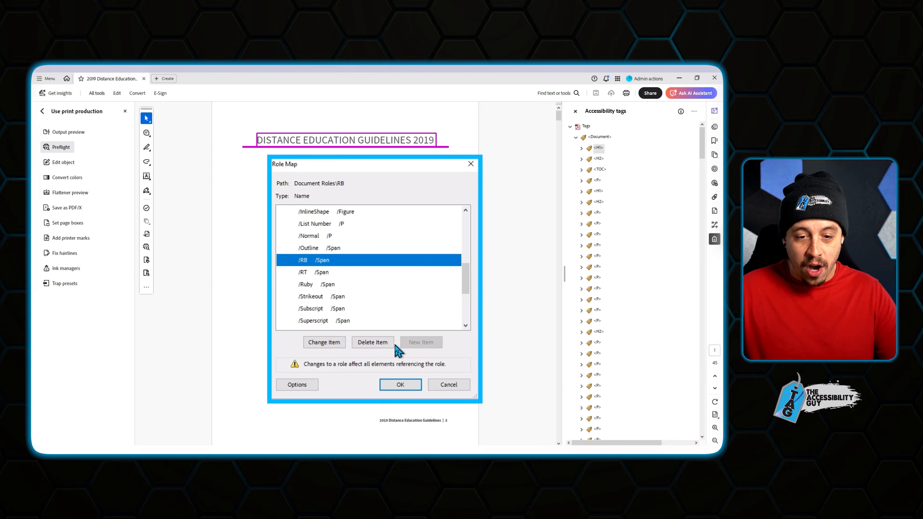
left_click(376, 343)
left_click(426, 302)
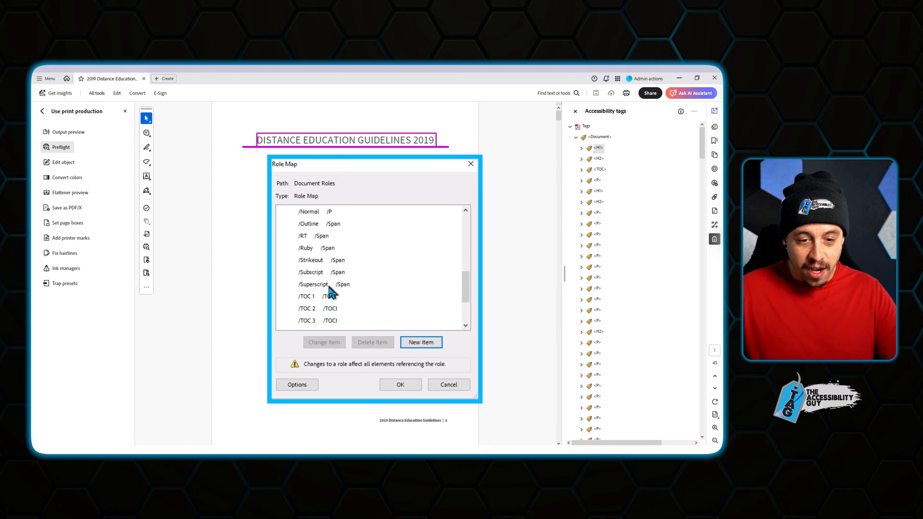
scroll(320, 289, "up", 2)
left_click(312, 285)
left_click(373, 342)
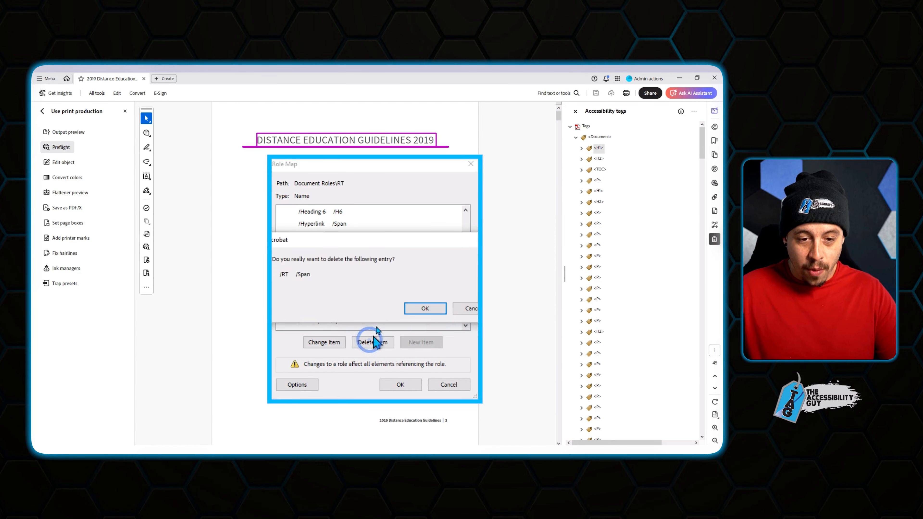
left_click(430, 308)
left_click_drag(466, 231, 466, 285)
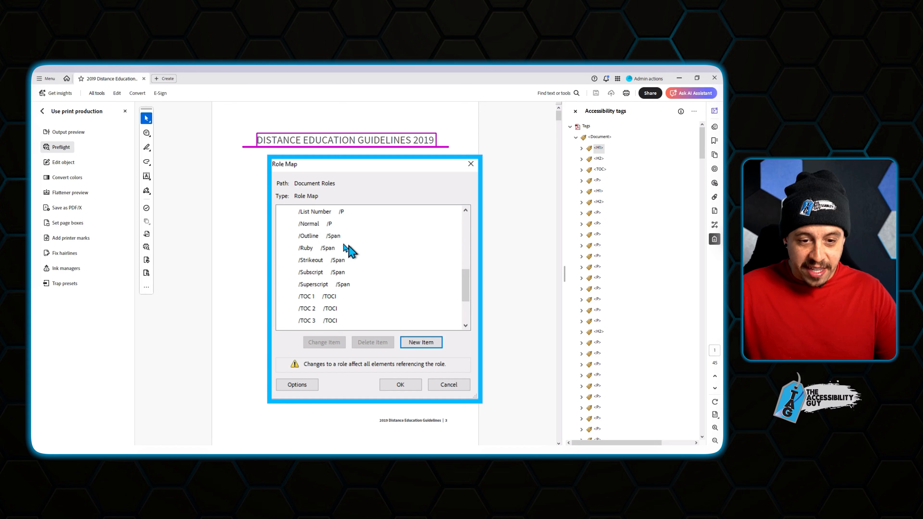
left_click(325, 247)
left_click(370, 342)
left_click(429, 307)
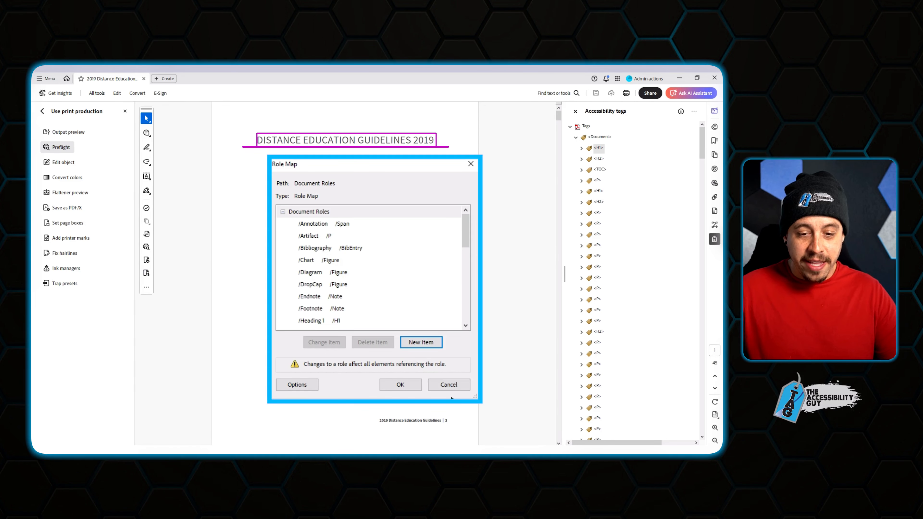
left_click(402, 384)
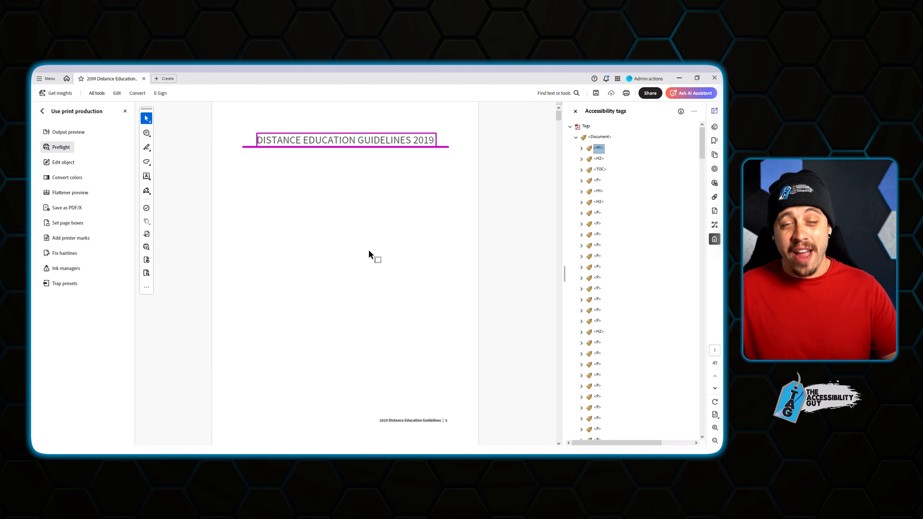
Locate the tag of the "Examples of the Definitions for 'Online'" table and open that table in the Reading Order tool's Table Editor.
scroll(623, 333, "down", 5)
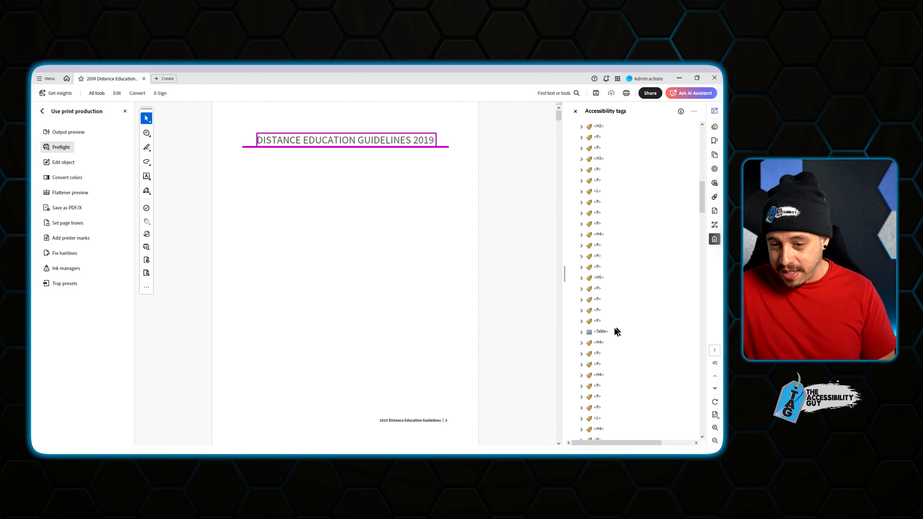
left_click(599, 331)
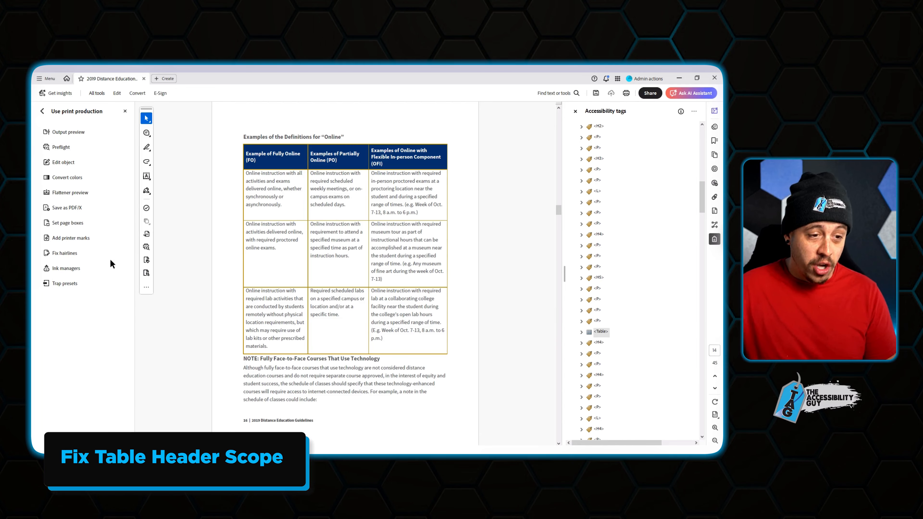
left_click(45, 110)
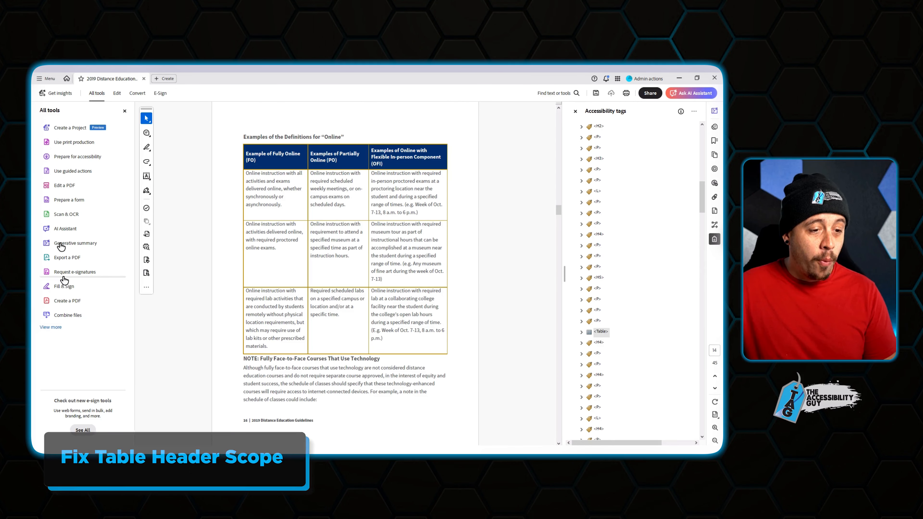
left_click(75, 156)
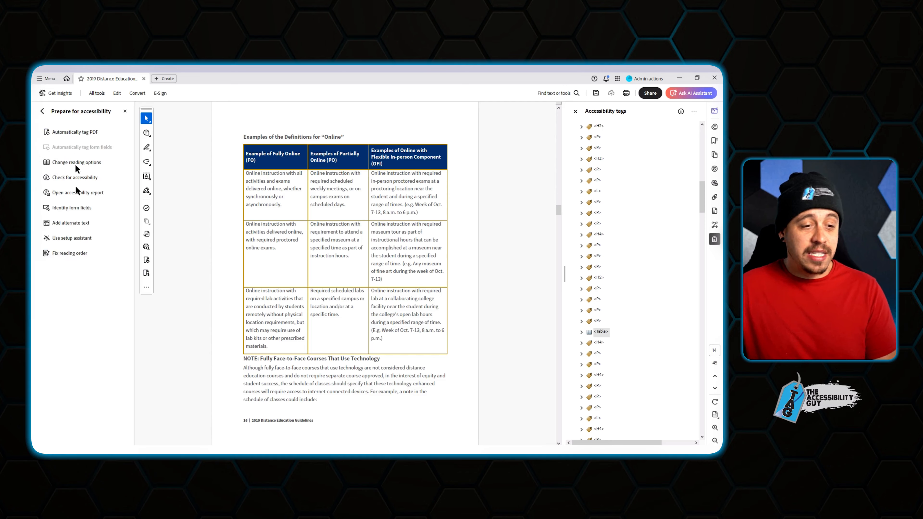
left_click(80, 252)
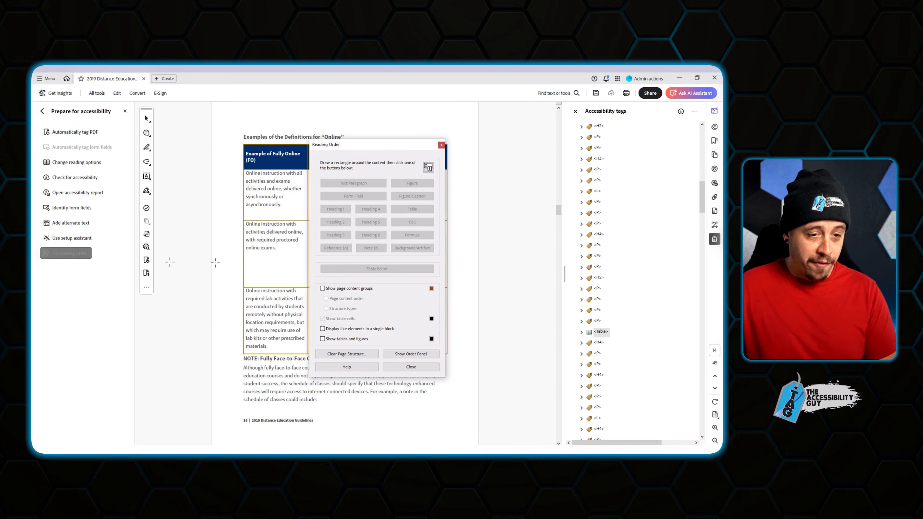
right_click(266, 161)
left_click(292, 197)
Select all body cells below the header row of the "Online" definitions table and set their type to Data Cell.
left_click_drag(283, 182, 428, 325)
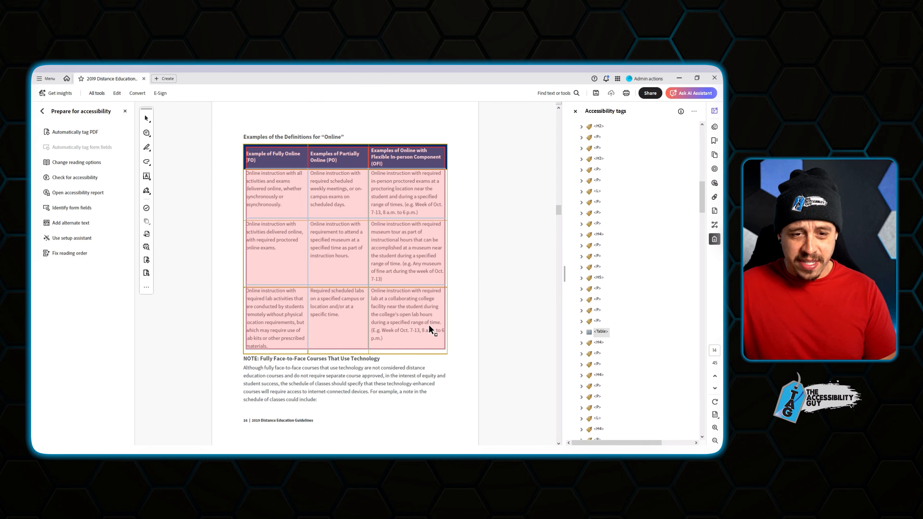
right_click(348, 194)
left_click(381, 198)
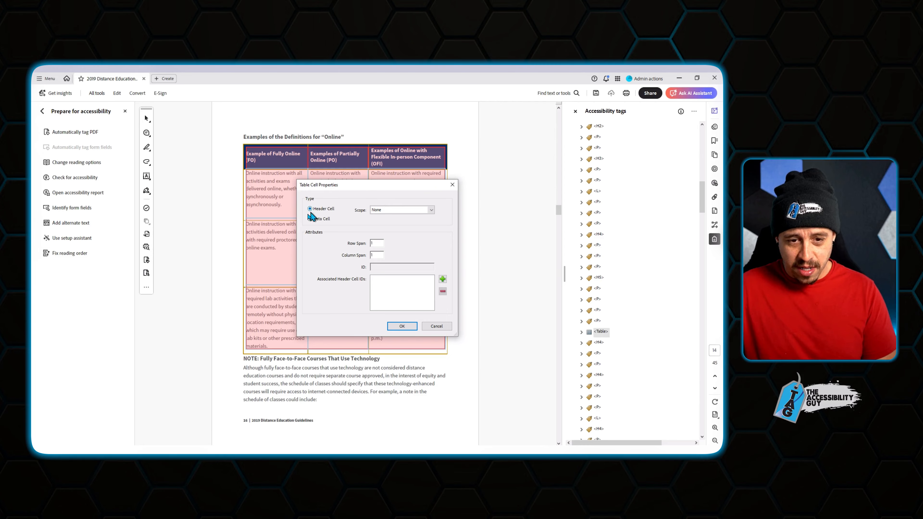
left_click(319, 219)
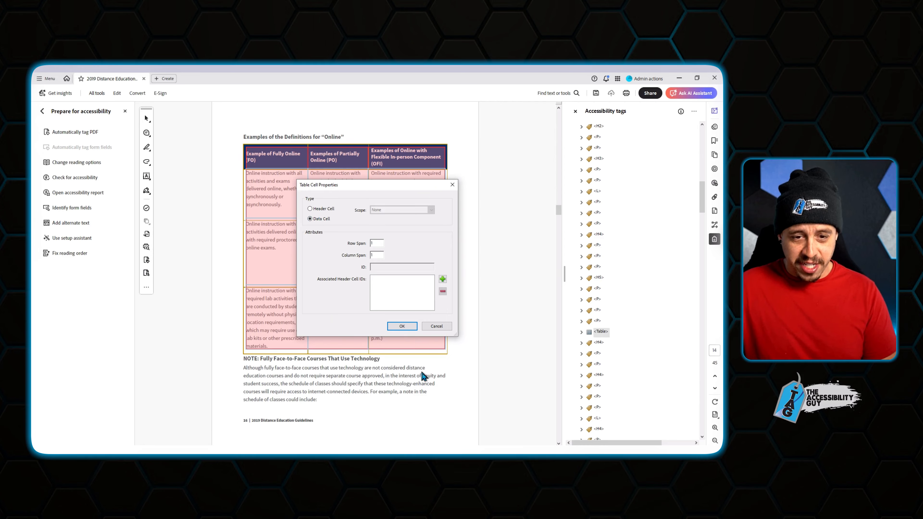
left_click(401, 329)
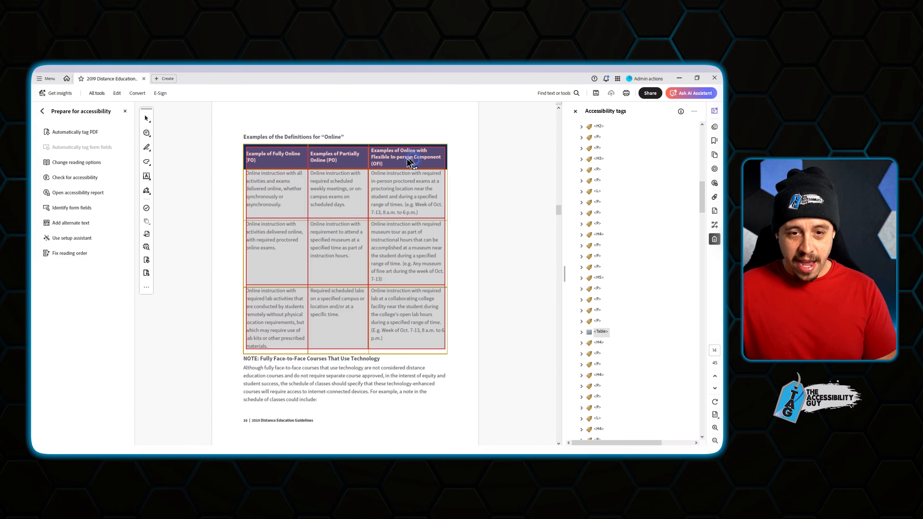
Set the header row cells of the "Online" definitions table to Header Cell with Column scope.
right_click(381, 162)
left_click(396, 171)
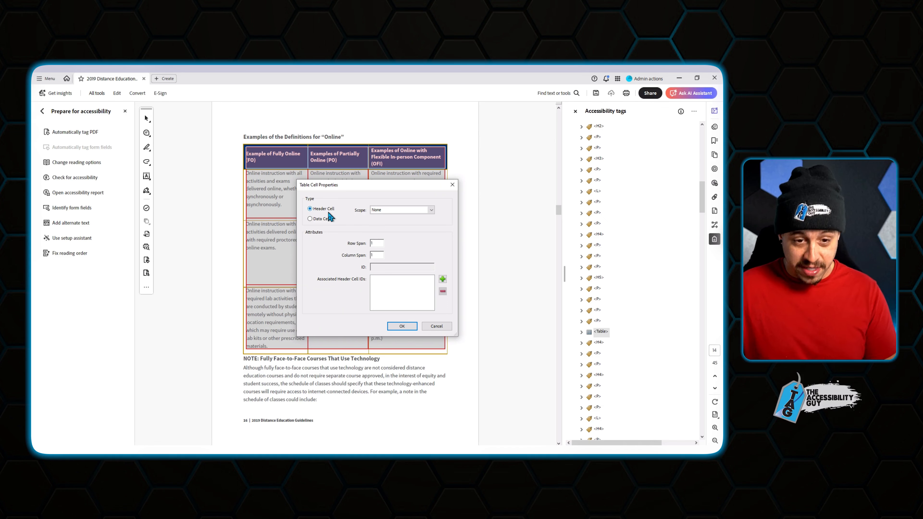
left_click(395, 211)
left_click(383, 226)
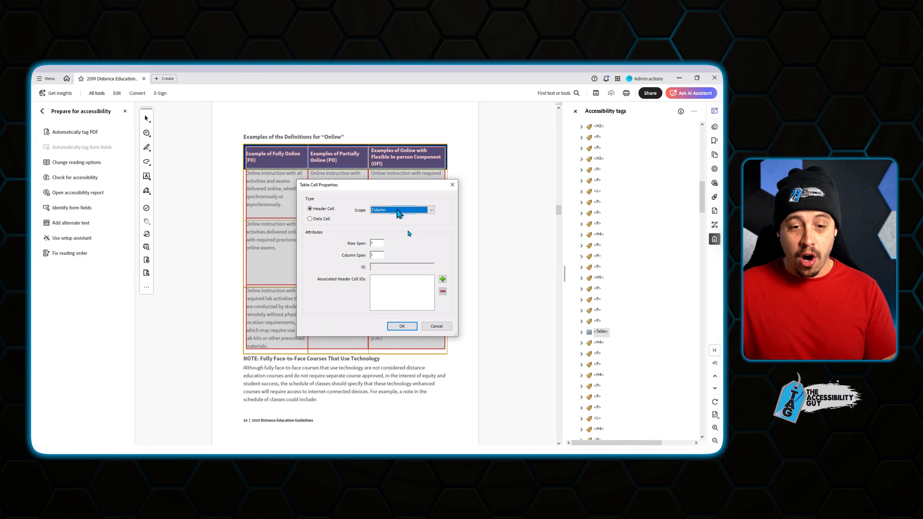
left_click(408, 326)
Find the table tag for "Summary of Title 5 Changes" in the tag tree and open that table in the Table Editor.
scroll(621, 330, "down", 10)
scroll(621, 337, "up", 10)
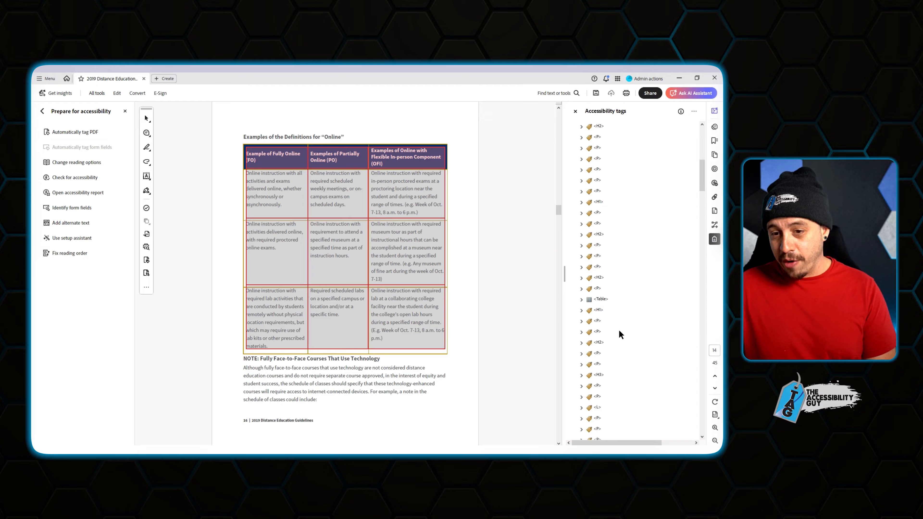
scroll(620, 334, "down", 1)
left_click(601, 192)
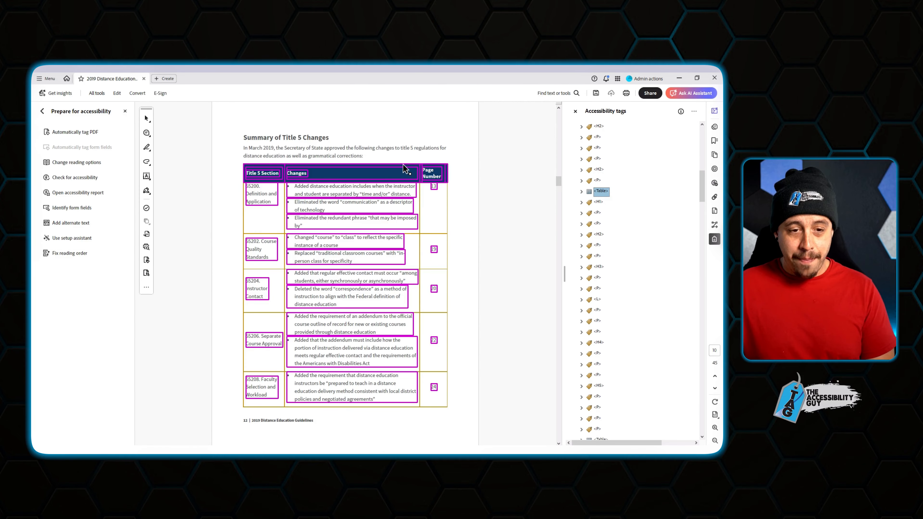
scroll(403, 169, "down", 2)
scroll(404, 171, "up", 2)
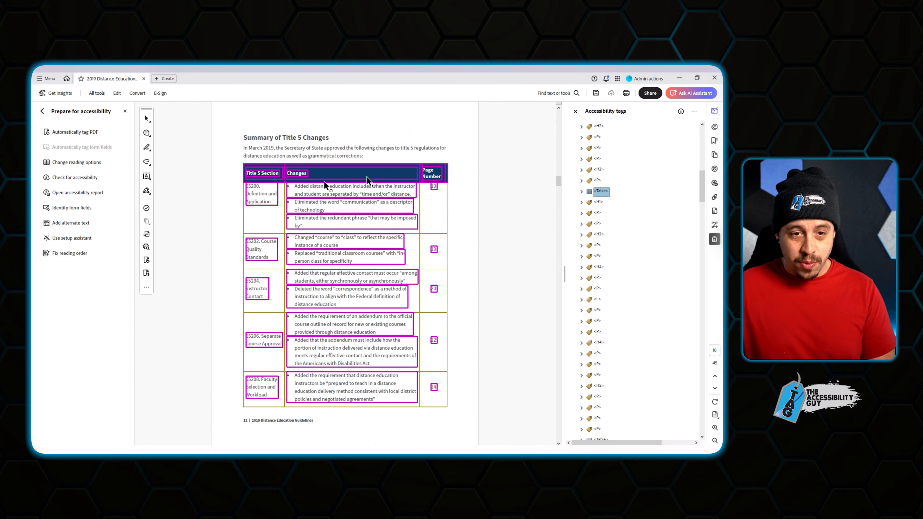
right_click(295, 172)
right_click(277, 169)
left_click(309, 207)
Select all body cells of the "Summary of Title 5 Changes" table and make them data cells.
left_click_drag(259, 208, 439, 394)
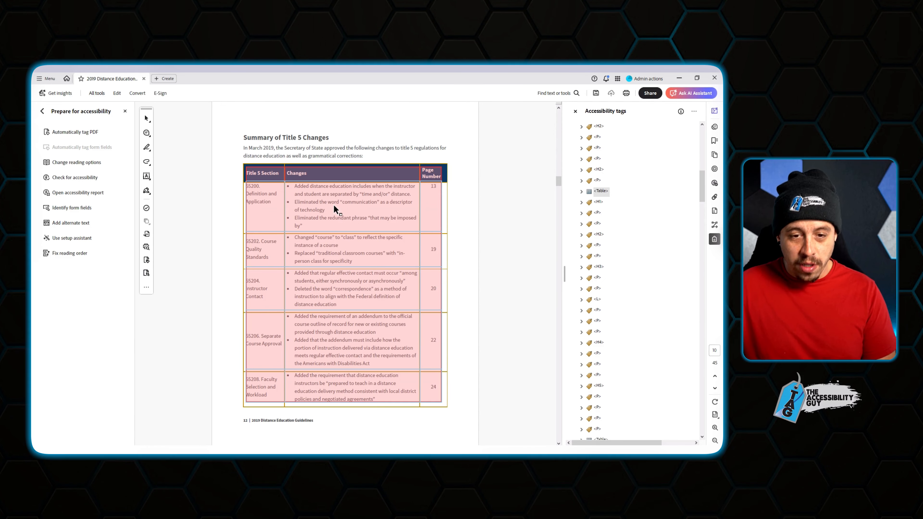
right_click(334, 206)
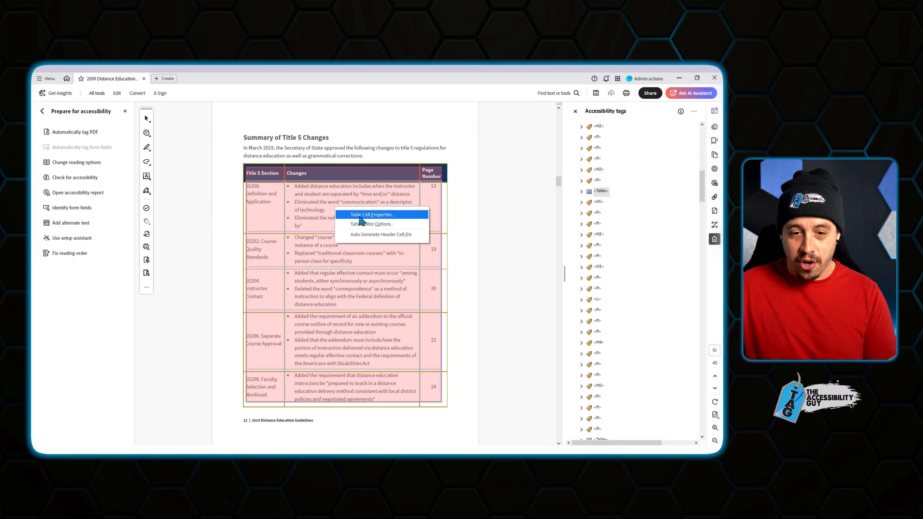
left_click(360, 215)
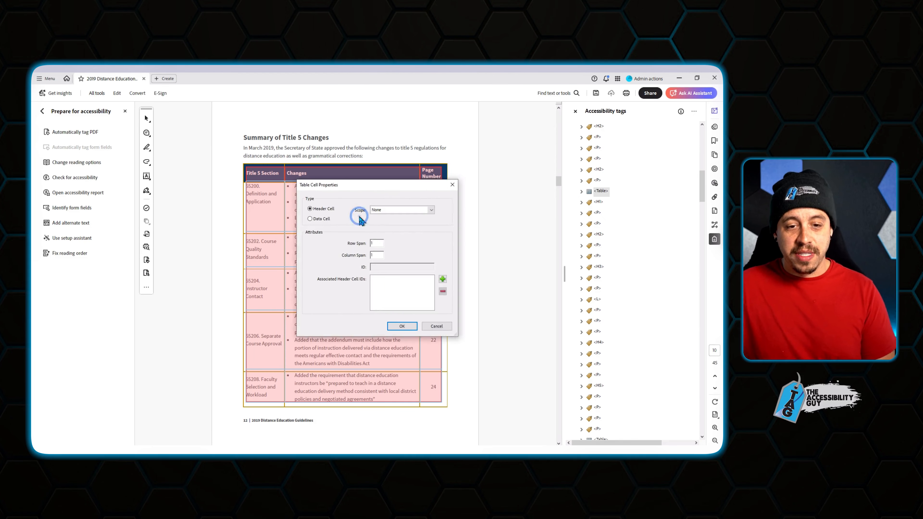
left_click(307, 207)
left_click(422, 344)
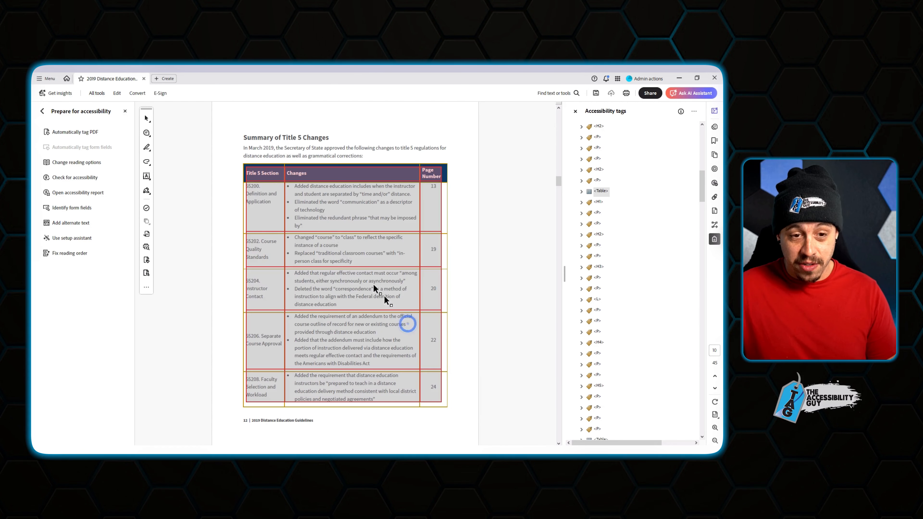
Select the Title 5 Section, Changes and Page Number header cells and set their scope to Column.
left_click_drag(259, 174, 443, 177)
right_click(435, 175)
left_click(471, 183)
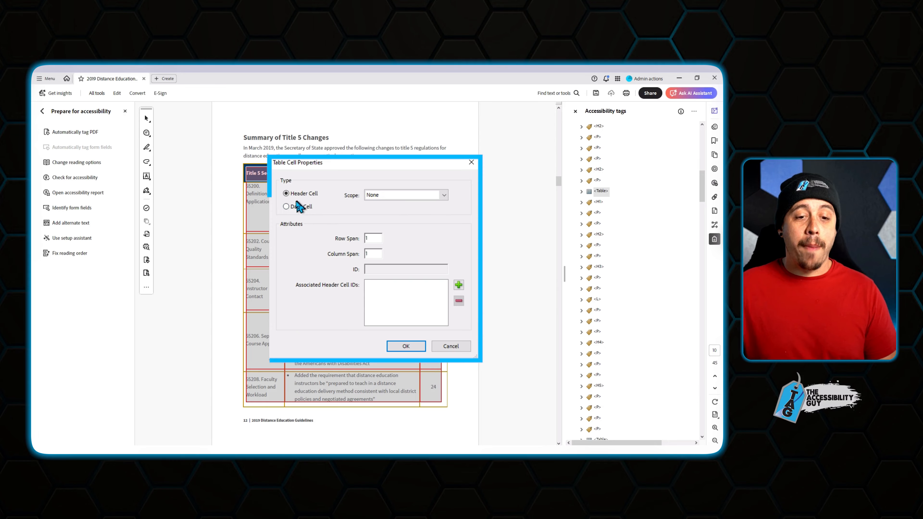
left_click(414, 195)
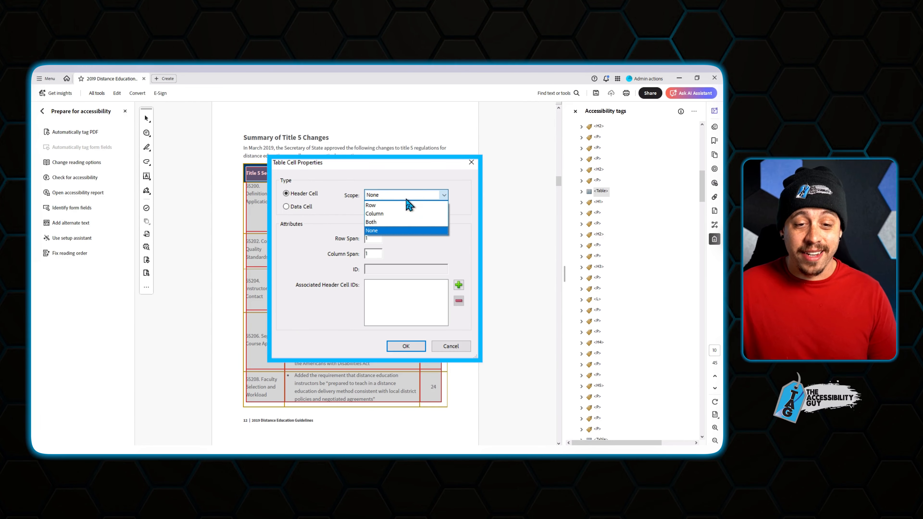
left_click(390, 213)
left_click(406, 346)
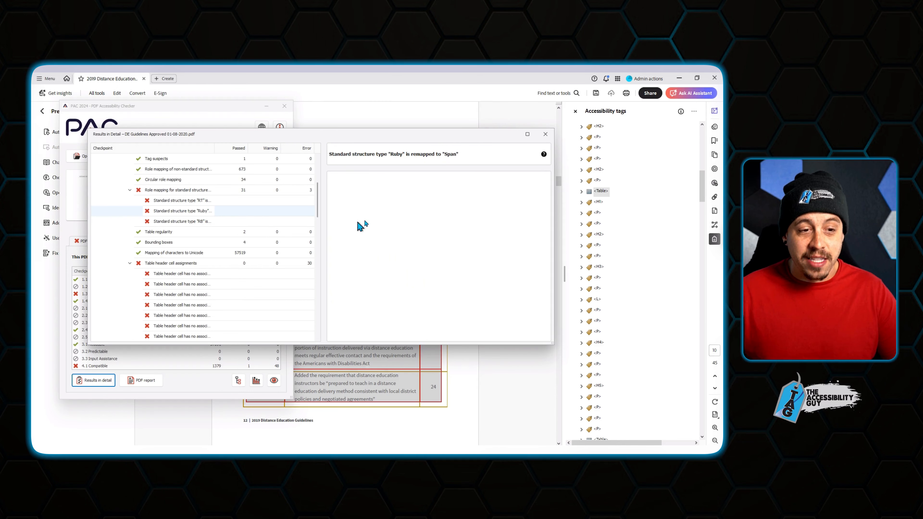
Close the detailed PAC results and save the PDF in Acrobat.
left_click(546, 134)
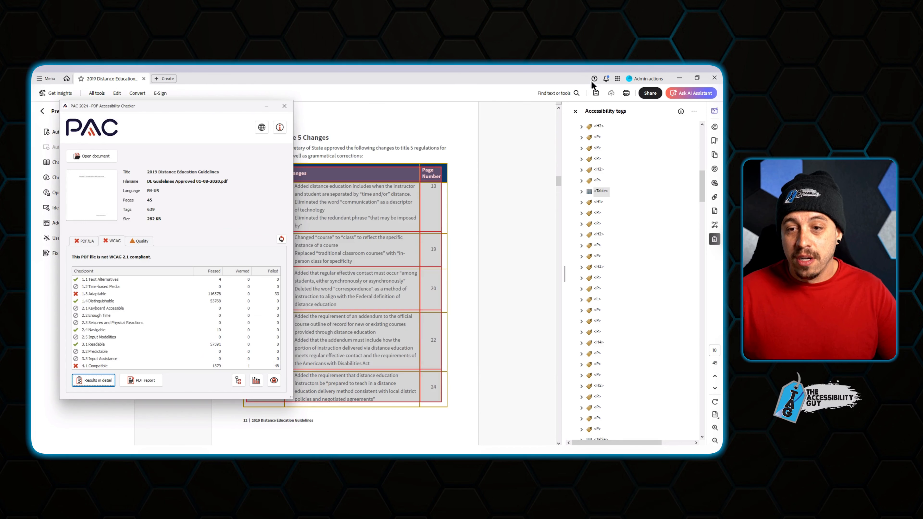
left_click(595, 90)
Switch to PAC, open the detailed results and examine the "P" structure element warning under 4.1.1 Parsing.
left_click(320, 450)
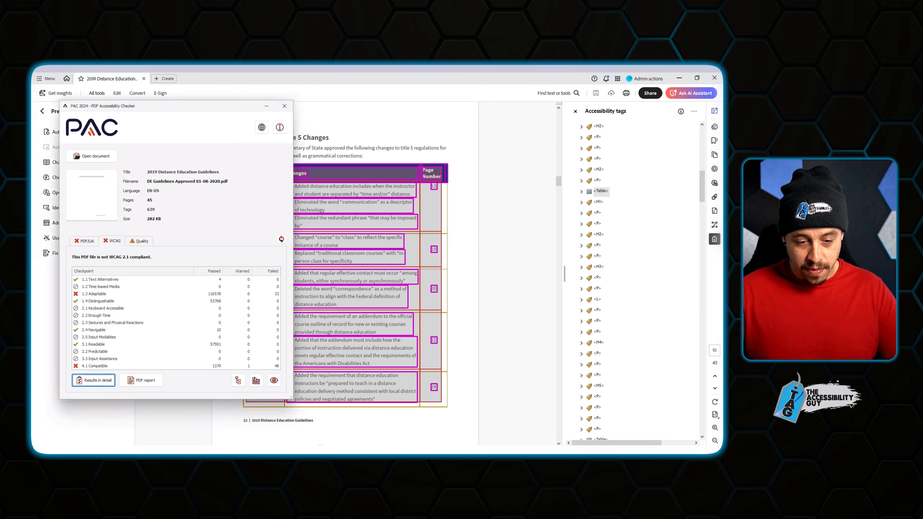
left_click(97, 381)
left_click(122, 324)
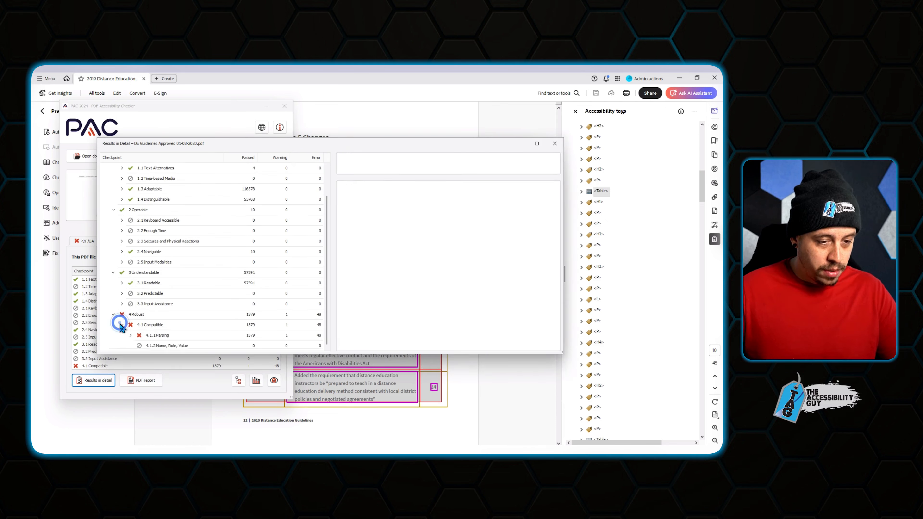
left_click(130, 303)
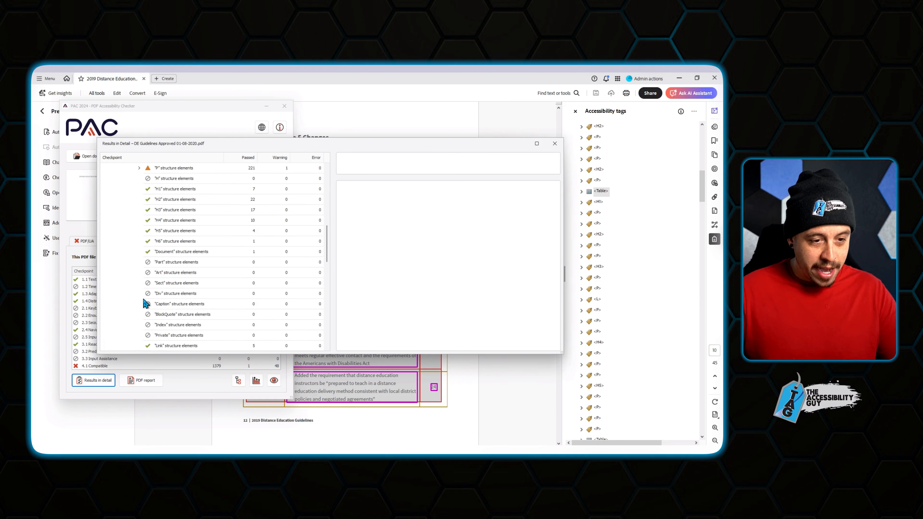
left_click(140, 168)
left_click(166, 180)
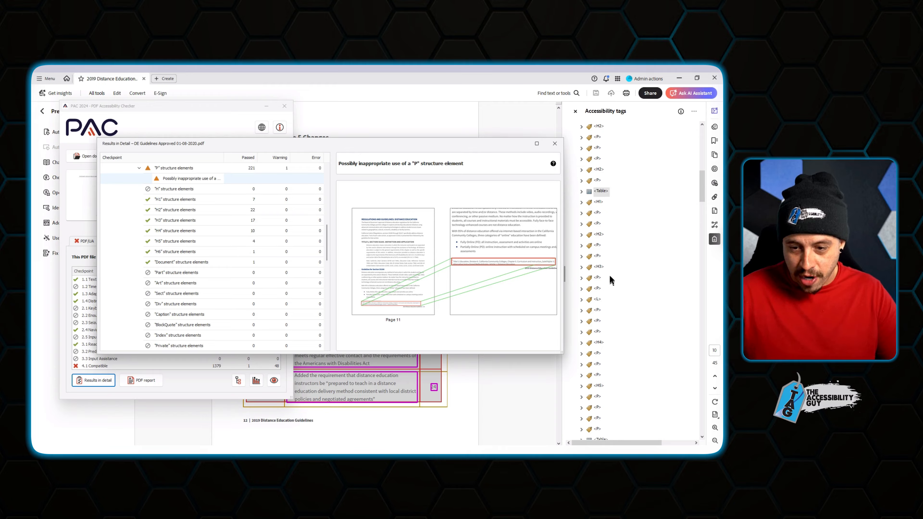
In Acrobat, move the <Note> tag out of the "California Code of Regulations" paragraph tag so it follows that <P> as a sibling.
left_click(597, 224)
key("Right")
key("Down")
key("Down")
key("Down")
key("Down")
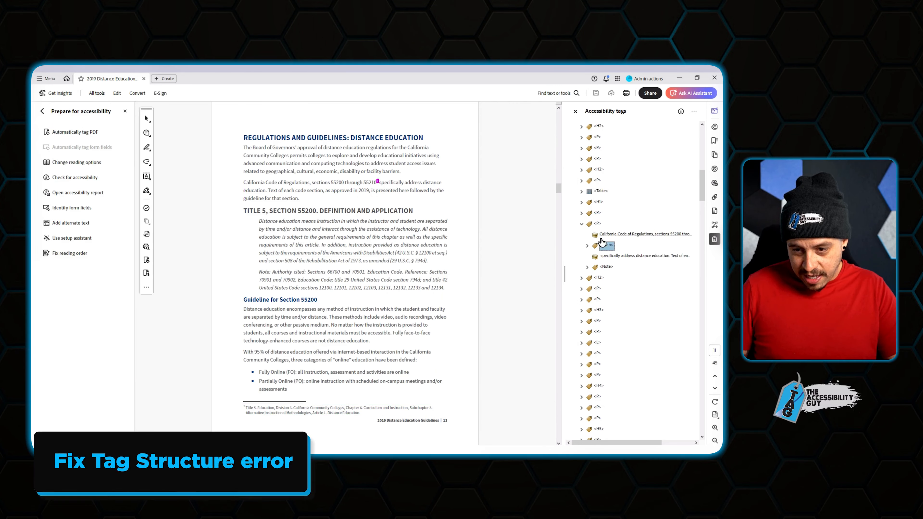
key("ctrl+x")
key("Up")
key("Up")
key("Up")
key("Up")
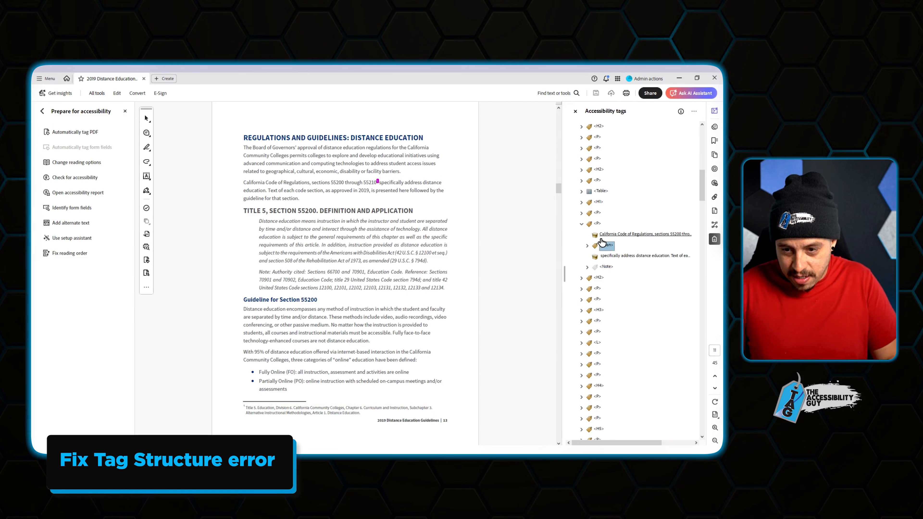
key("ctrl+v")
Add a new <P> tag after the "California Code of Regulations" paragraph and nest the <Note> tag inside it.
right_click(598, 225)
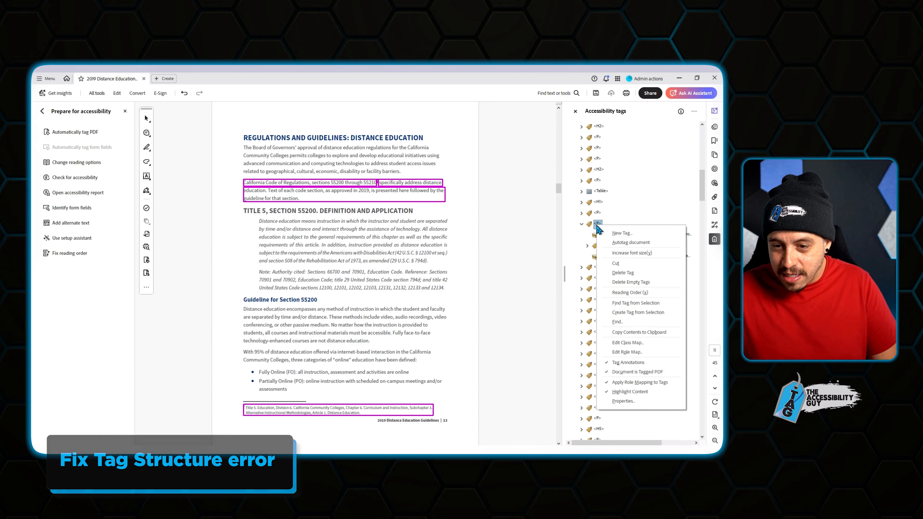
left_click(609, 234)
key("Return")
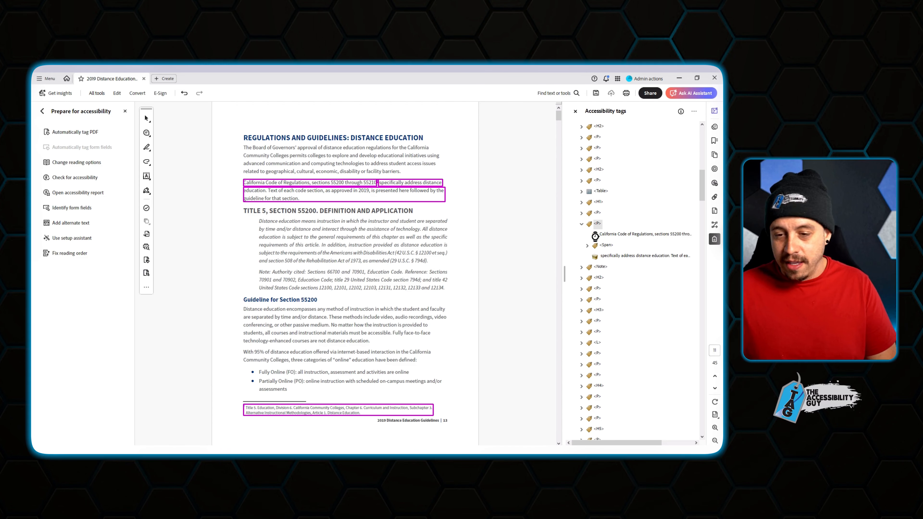
left_click(599, 224)
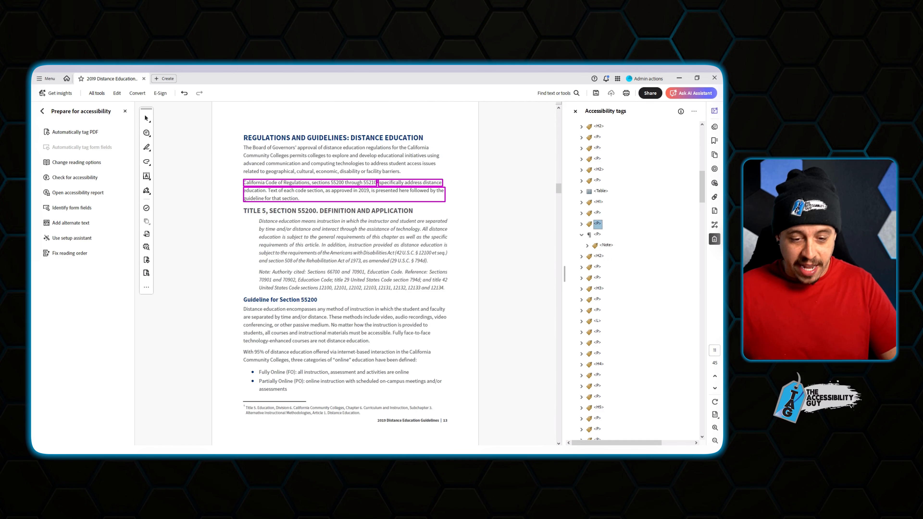
Switch to PAC and examine the individual errors listed under nesting of "Link" annotations inside "Link" structure elements.
left_click(317, 450)
scroll(227, 314, "down", 12)
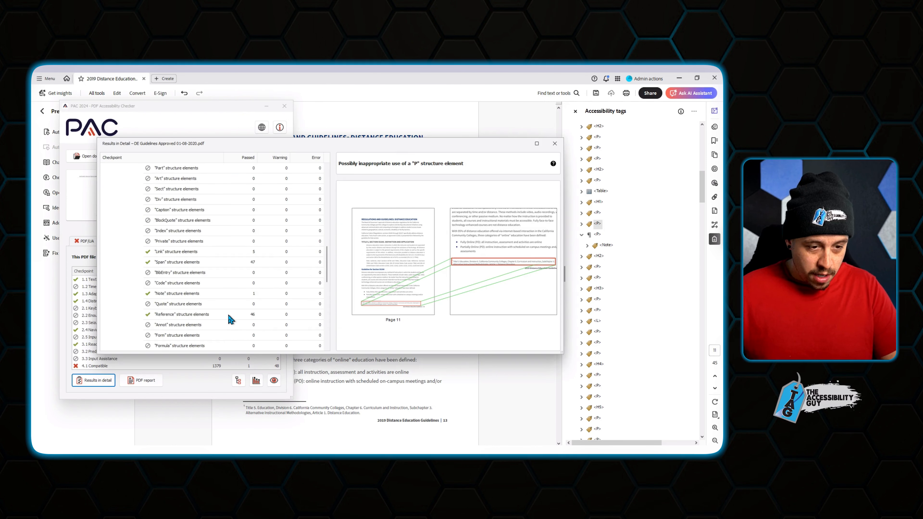
left_click(138, 283)
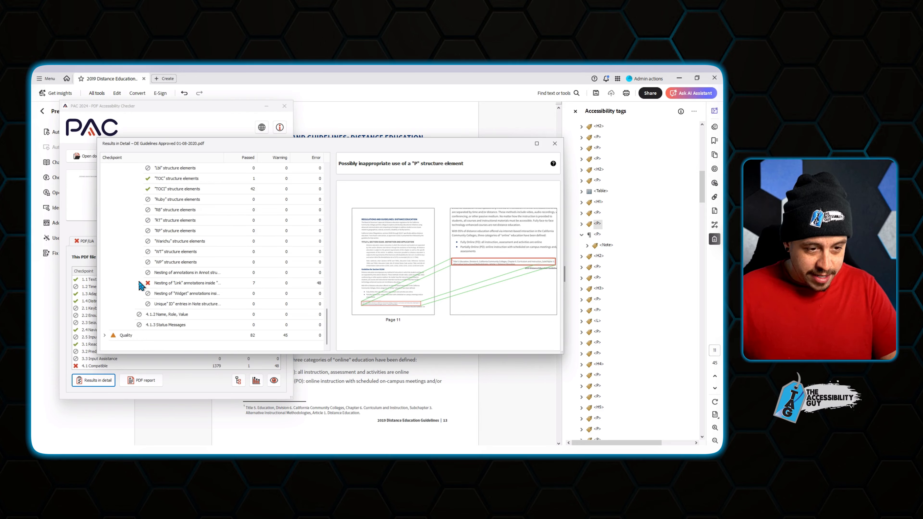
left_click(173, 293)
key("Down")
key("Down")
key("Down")
key("Down")
key("Down")
key("Down")
key("Down")
key("Down")
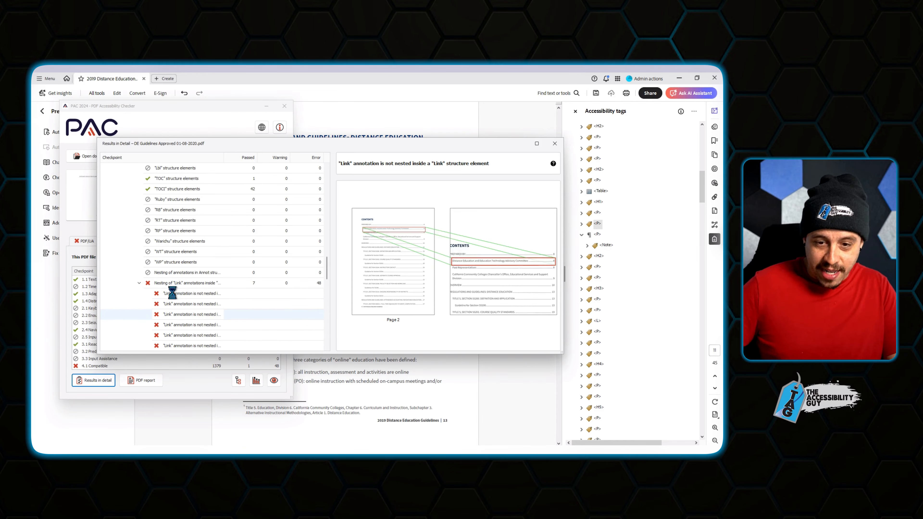
key("Down")
key("Down")
key("Down")
key("Down")
key("Down")
key("Down")
key("Down")
key("Down")
key("Down")
key("Down")
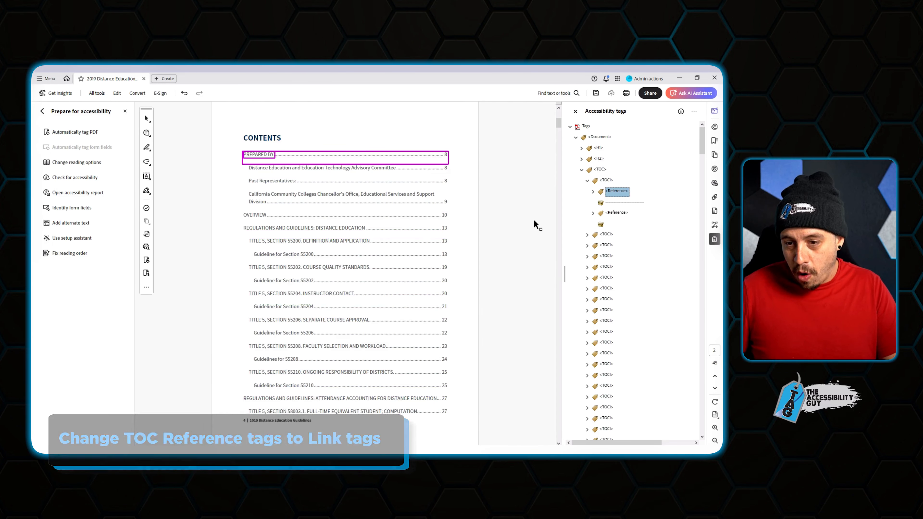
In Acrobat, expand and examine the two <Reference> tags inside the first <TOCI>, for the "PREPARED BY" contents entry.
key("Right")
key("Down")
key("Down")
key("Down")
key("Down")
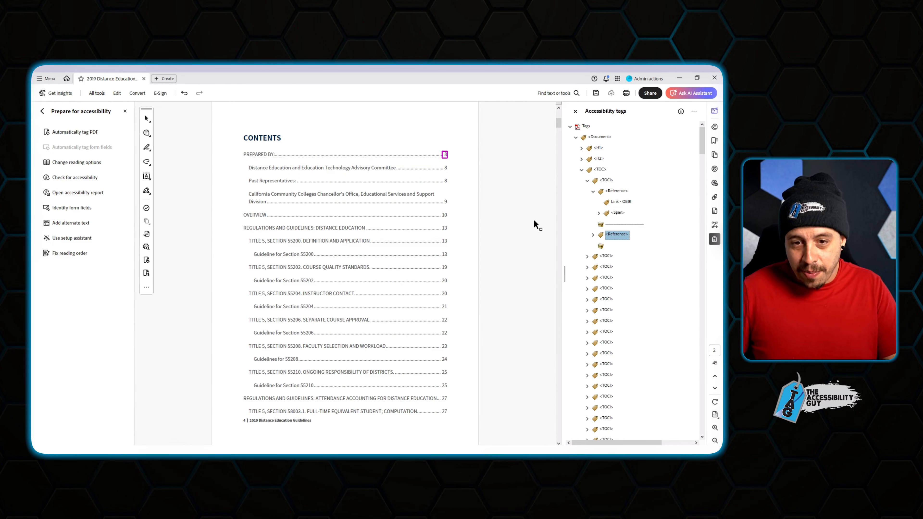
key("Right")
key("Down")
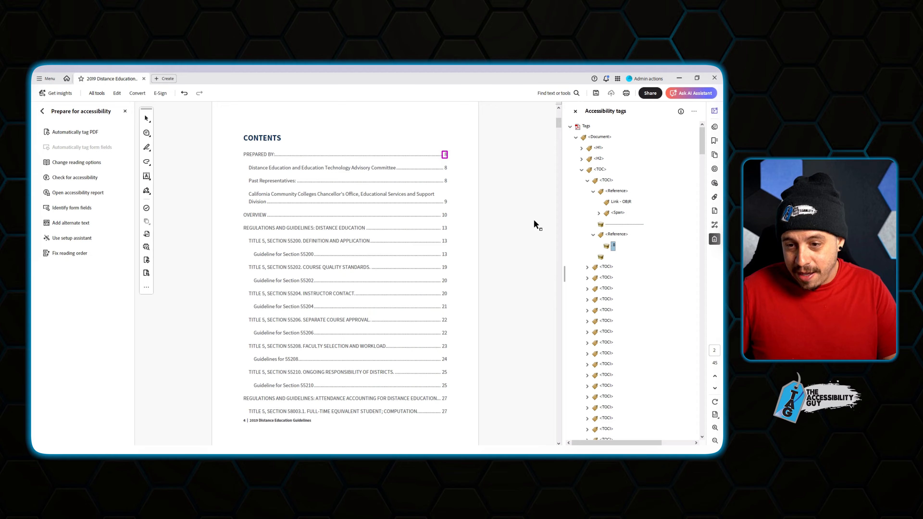
left_click(611, 194)
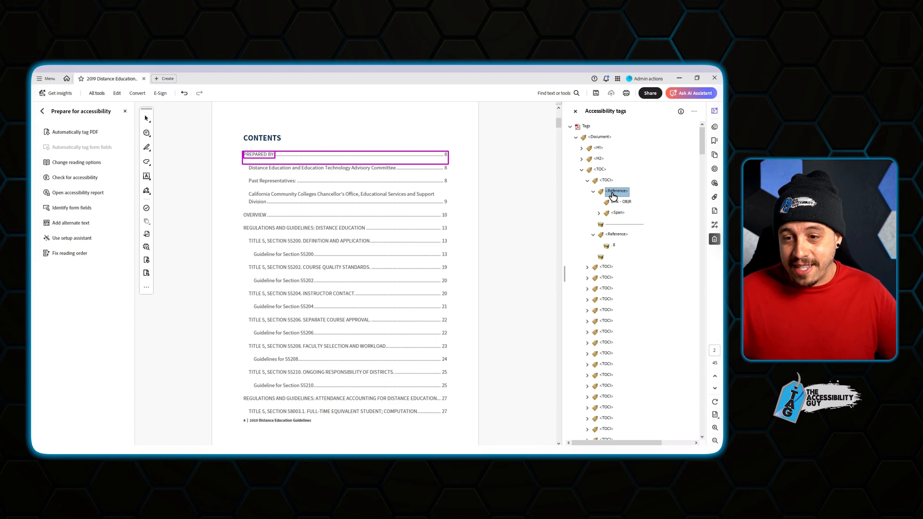
Expand everything nested in <TOC>, select the <Reference> tags holding the link objects of all contents entries, and set their tag type to Link.
left_click(582, 169)
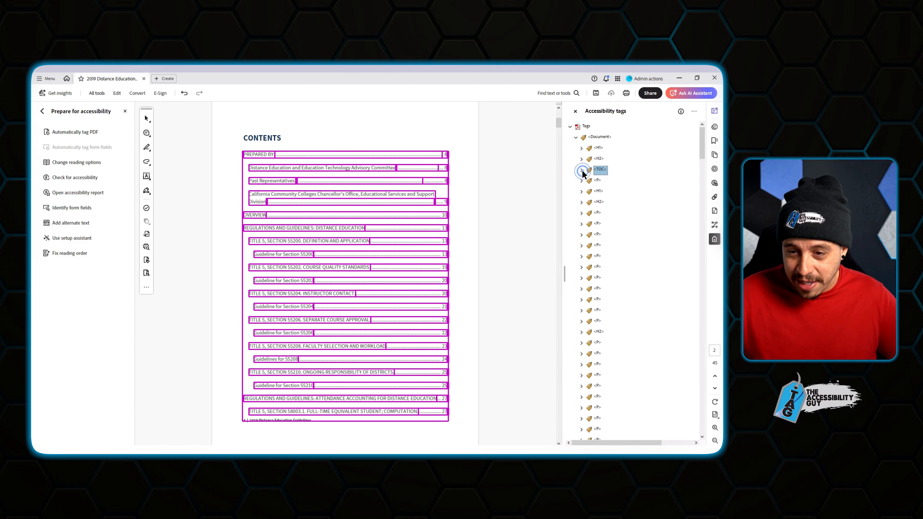
left_click(582, 170)
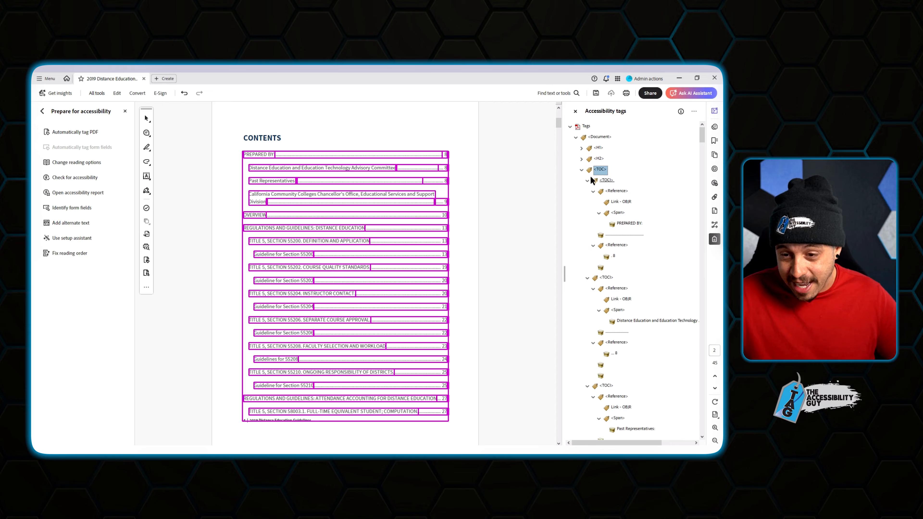
left_click(614, 196)
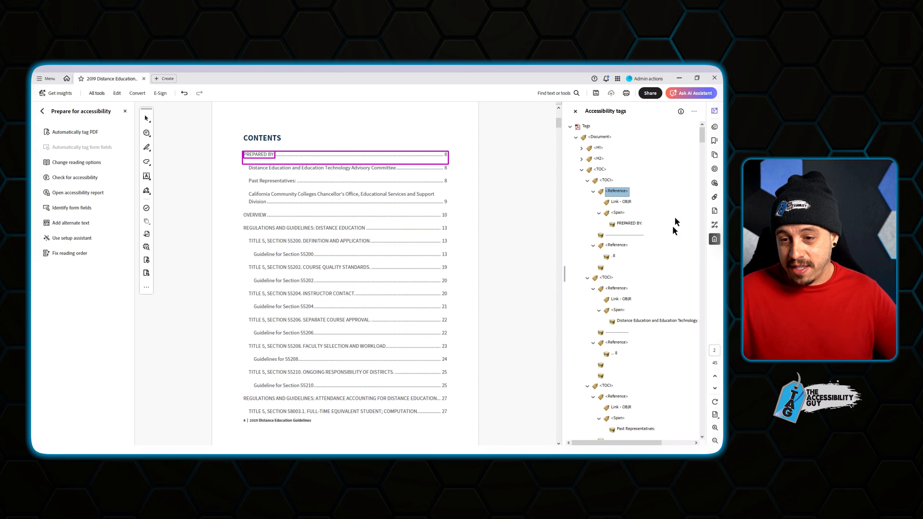
left_click(614, 289)
scroll(644, 280, "down", 3)
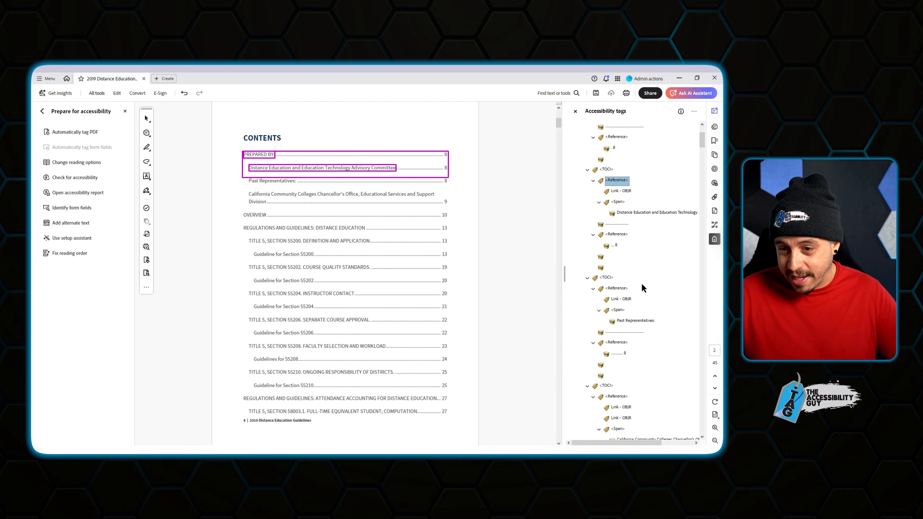
left_click(641, 287)
left_click(617, 236)
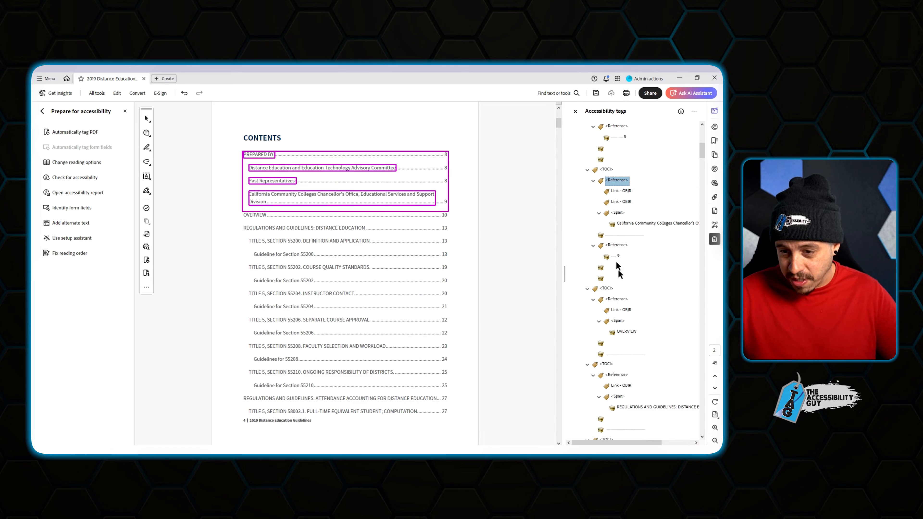
left_click(617, 246, "ctrl")
left_click(620, 300, "ctrl")
scroll(645, 320, "down", 3)
left_click(618, 267, "ctrl")
left_click(618, 343, "ctrl")
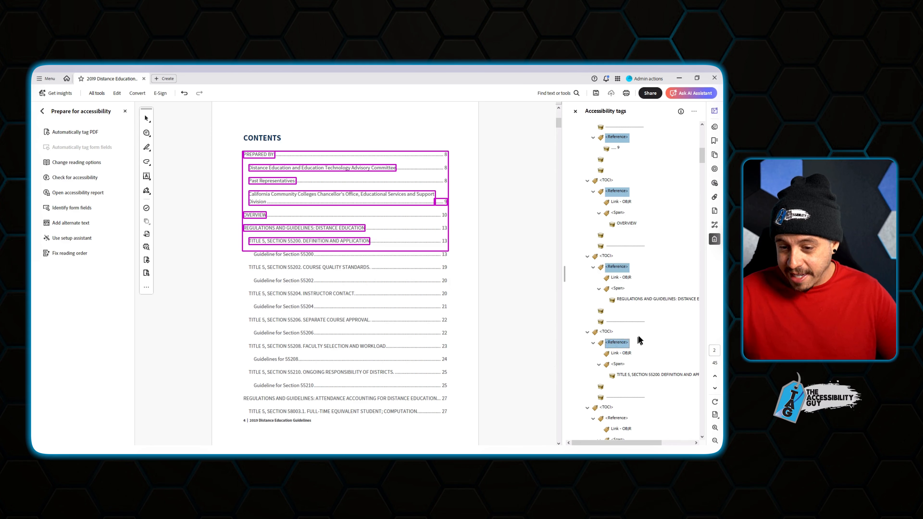
scroll(640, 340, "down", 3)
left_click(622, 311, "ctrl")
scroll(668, 312, "down", 3)
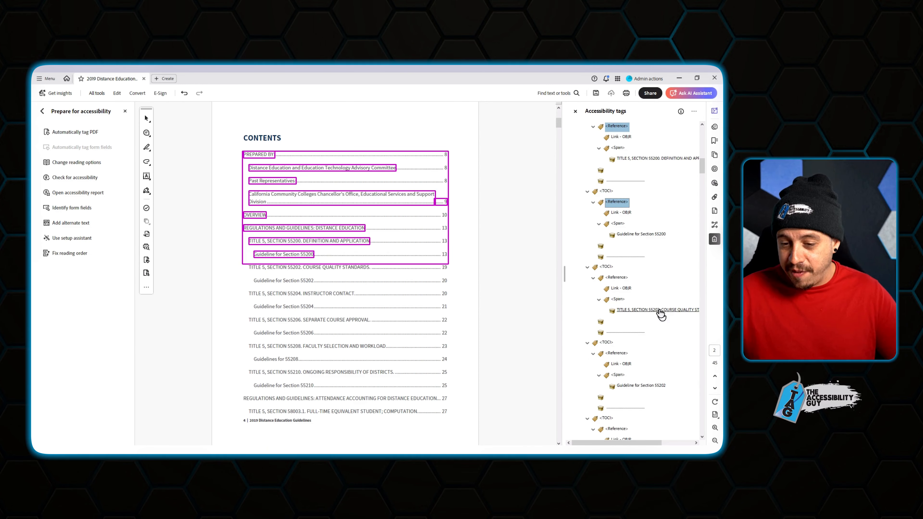
left_click(616, 277, "ctrl")
left_click(618, 353, "ctrl")
scroll(652, 308, "down", 3)
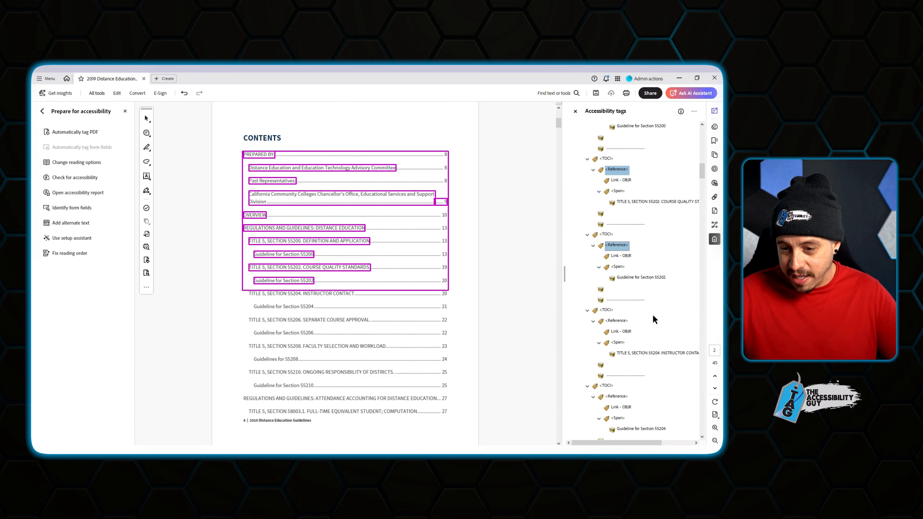
left_click(616, 322, "ctrl")
scroll(657, 323, "down", 3)
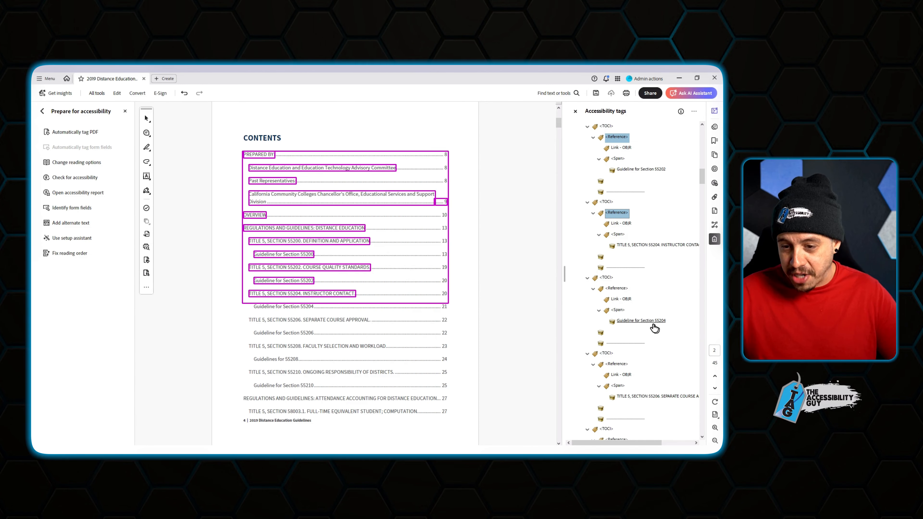
left_click(616, 290, "ctrl")
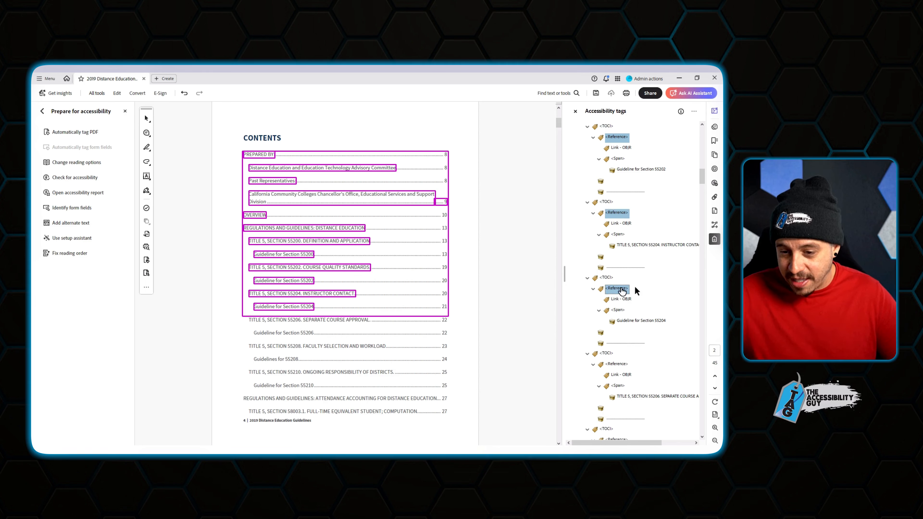
scroll(679, 313, "down", 3)
left_click(616, 255, "ctrl")
left_click(620, 332, "ctrl")
scroll(653, 320, "down", 3)
left_click(620, 299, "ctrl")
left_click(622, 375, "ctrl")
scroll(634, 331, "down", 3)
left_click(621, 343, "ctrl")
scroll(638, 329, "down", 3)
left_click(620, 309, "ctrl")
scroll(646, 315, "down", 3)
left_click(621, 278, "ctrl")
left_click(622, 352, "ctrl")
scroll(625, 338, "down", 3)
left_click(621, 320, "ctrl")
scroll(635, 308, "down", 3)
left_click(614, 288, "ctrl")
scroll(651, 318, "down", 3)
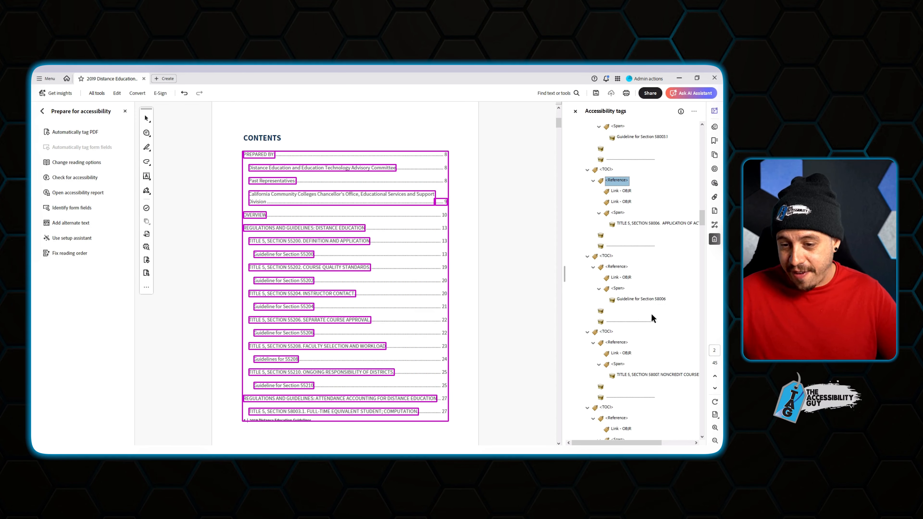
left_click(618, 267, "ctrl")
scroll(632, 282, "down", 3)
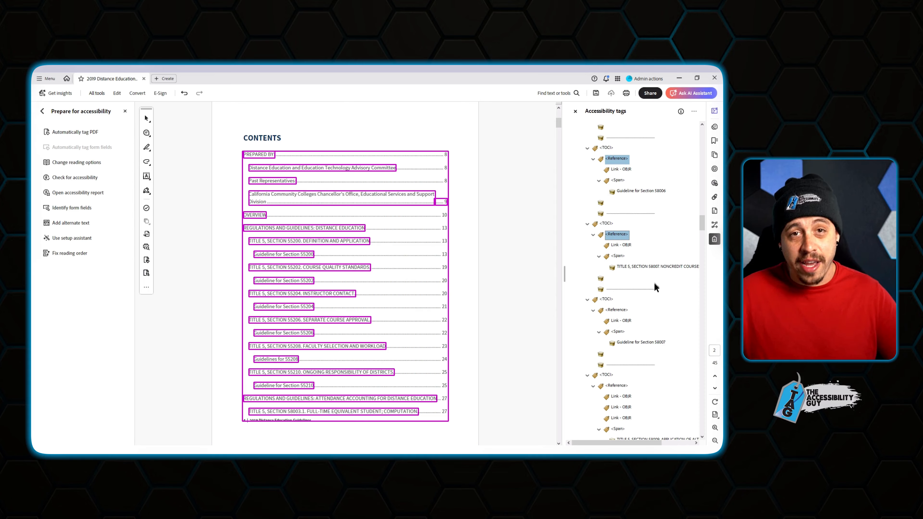
left_click(616, 278, "ctrl")
scroll(647, 320, "down", 3)
left_click(617, 267, "ctrl")
left_click(616, 342, "ctrl")
scroll(641, 322, "down", 3)
left_click(618, 321, "ctrl")
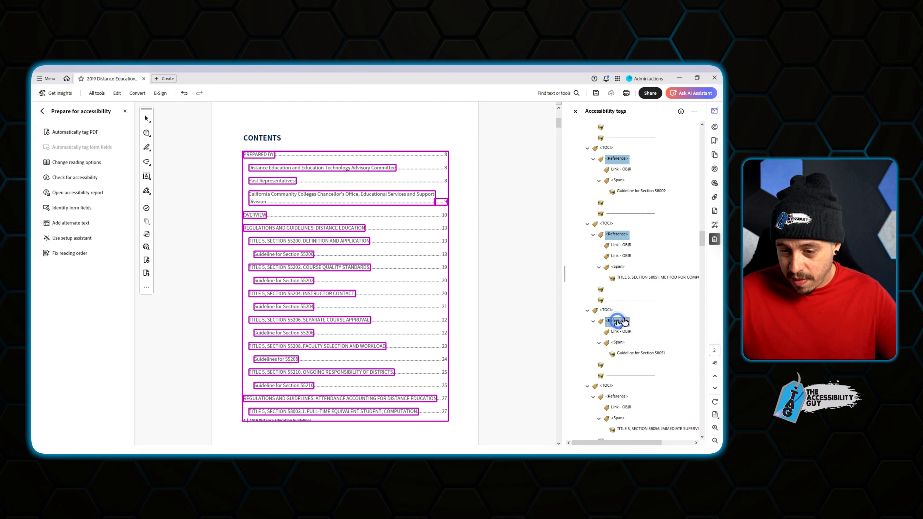
left_click(620, 398, "ctrl")
scroll(621, 392, "down", 6)
left_click(617, 256, "ctrl")
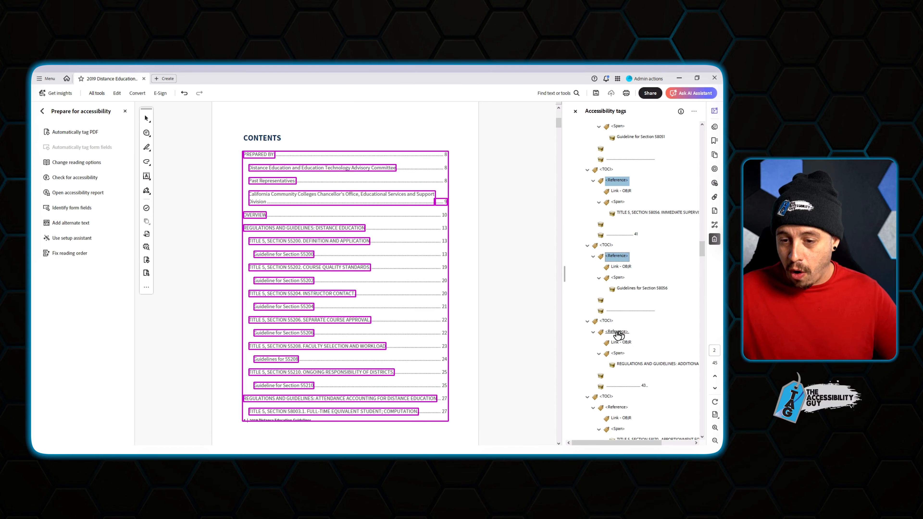
left_click(616, 332, "ctrl")
scroll(633, 320, "down", 3)
left_click(620, 302, "ctrl")
left_click(617, 375, "ctrl")
scroll(653, 336, "down", 3)
left_click(617, 342, "ctrl")
scroll(636, 341, "down", 6)
left_click(617, 353, "ctrl")
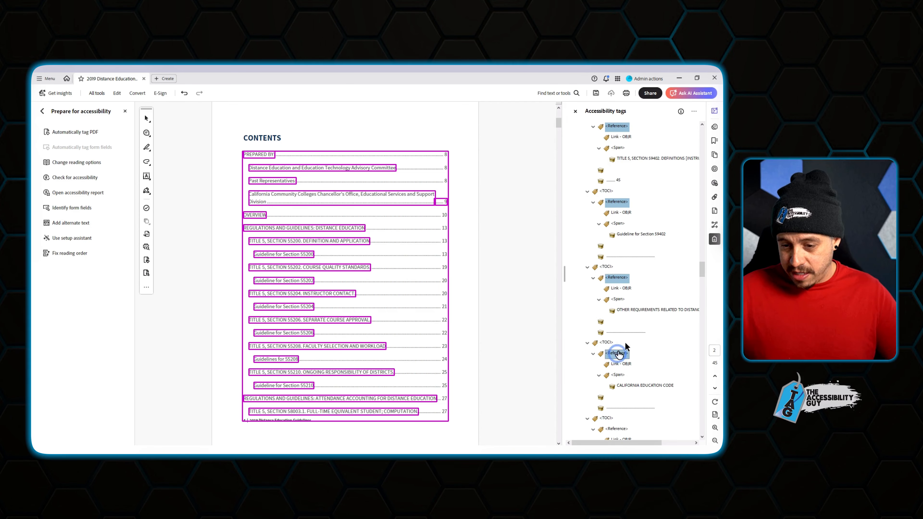
scroll(644, 325, "down", 3)
left_click(617, 321, "ctrl")
scroll(623, 313, "down", 3)
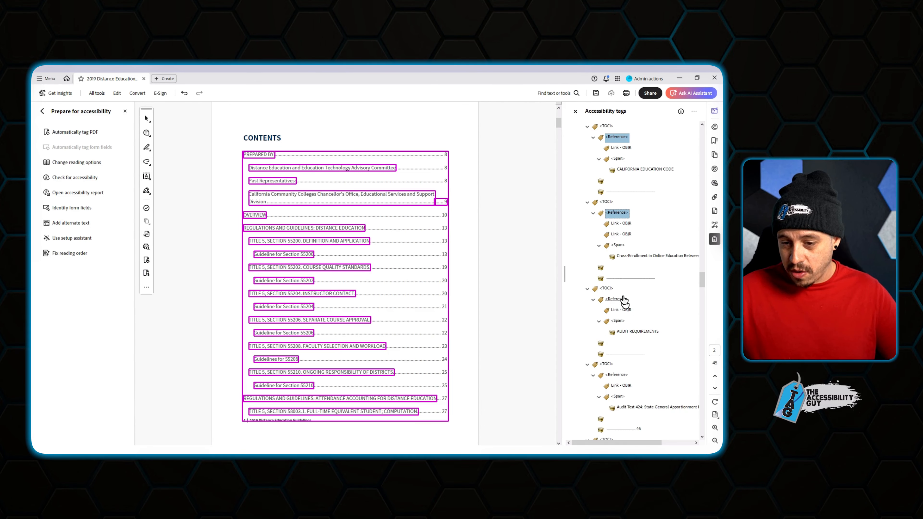
left_click(622, 301, "ctrl")
left_click(618, 375, "ctrl")
scroll(621, 363, "down", 3)
right_click(628, 343)
left_click(628, 330)
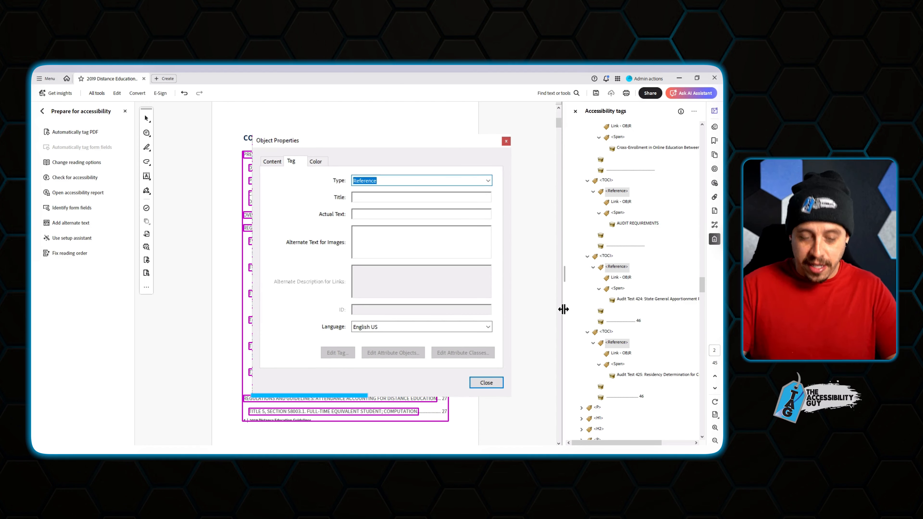
type("Link")
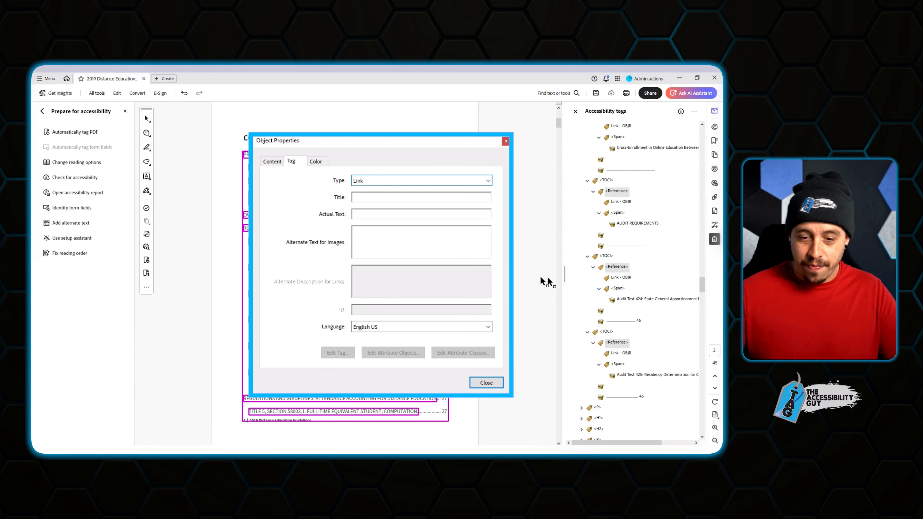
left_click(497, 383)
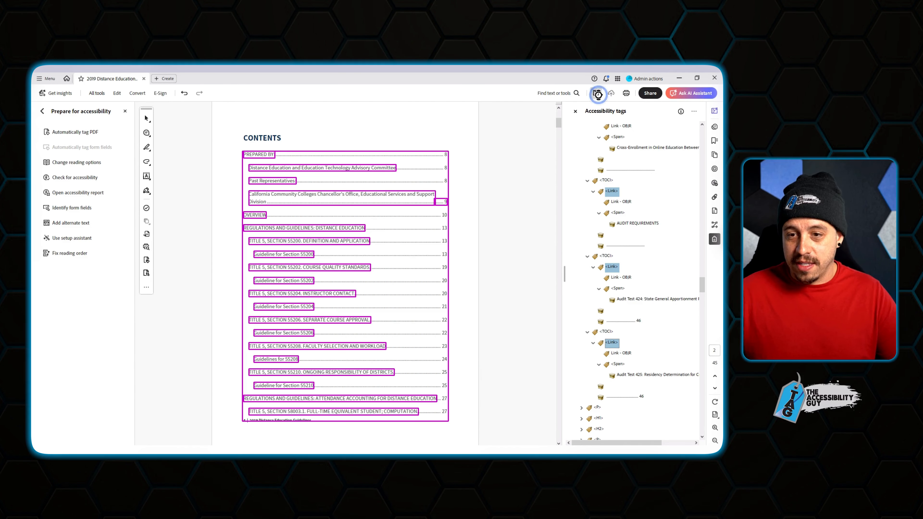
Switch to PAC, recheck the PDF and examine the "Note" structure element warning under 4.1 Compatible in the detailed results.
mouse_move(323, 451)
left_click(327, 422)
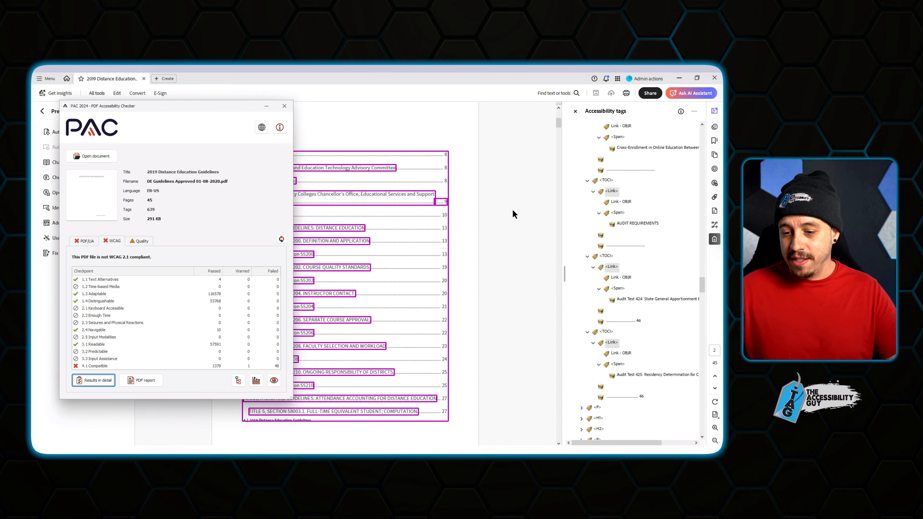
left_click_drag(95, 209, 96, 209)
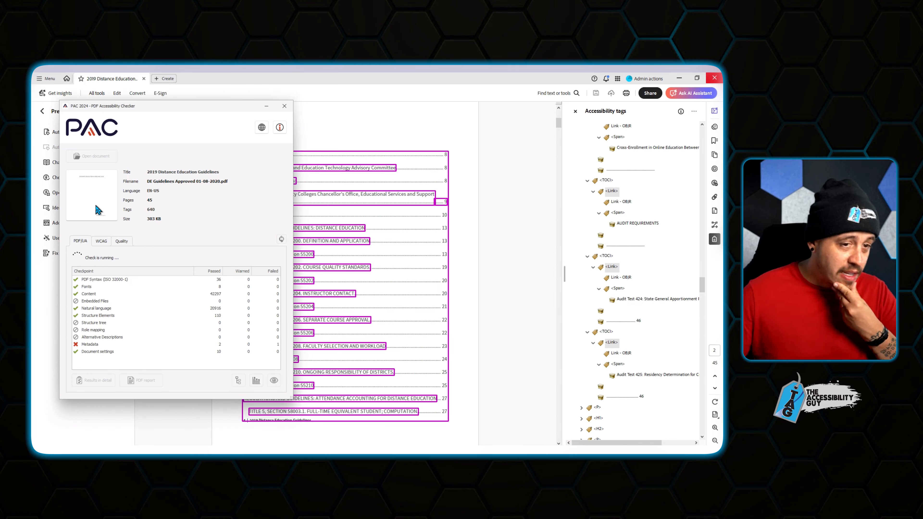
left_click(98, 382)
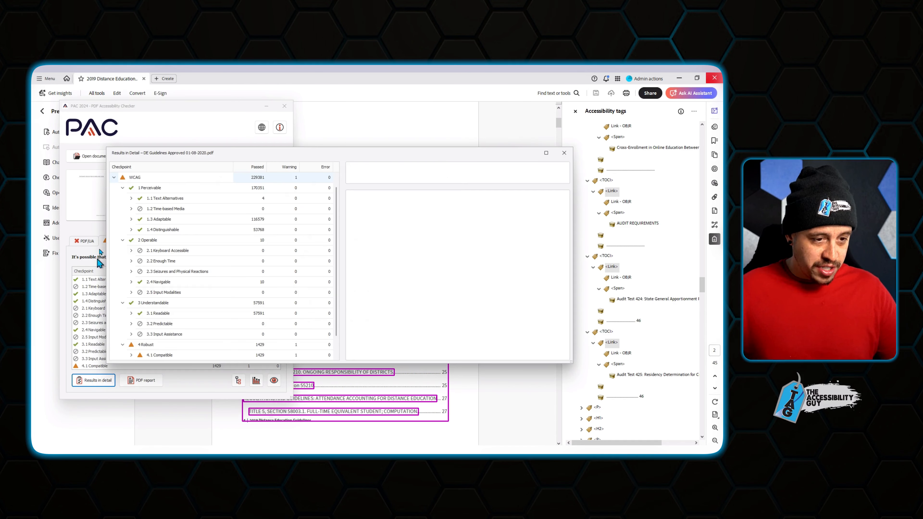
left_click(131, 355)
scroll(174, 335, "down", 2)
left_click(140, 313)
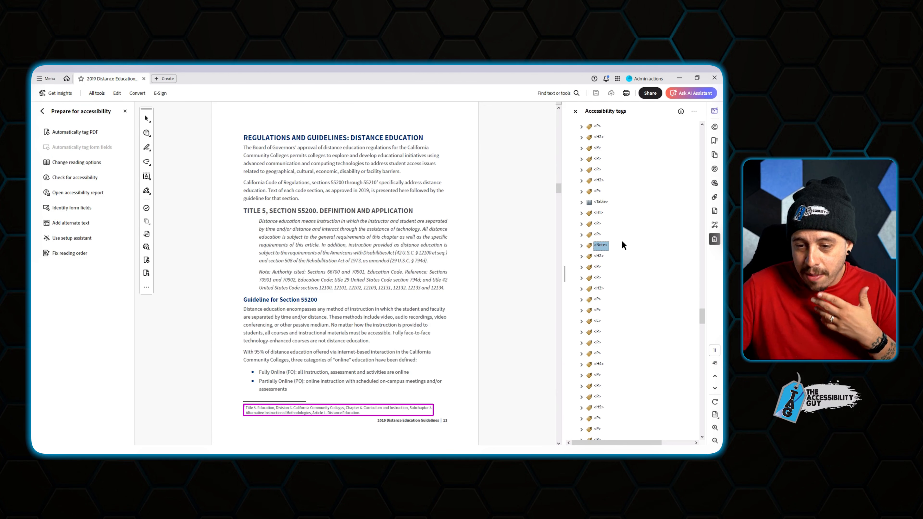
In Acrobat, cut the standalone <Note> tag and paste it back inside the preceding "California Code of Regulations" <P> tag.
key("Right")
key("Right")
key("Right")
key("Right")
left_click(621, 265)
left_click_drag(605, 248, 604, 247)
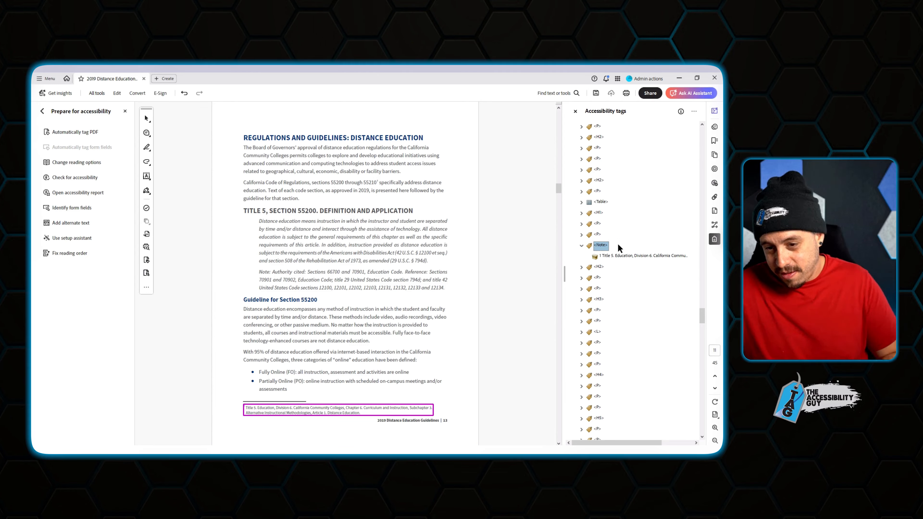
key("Left")
key("ctrl+x")
key("Up")
key("Right")
key("Down")
key("Down")
key("Down")
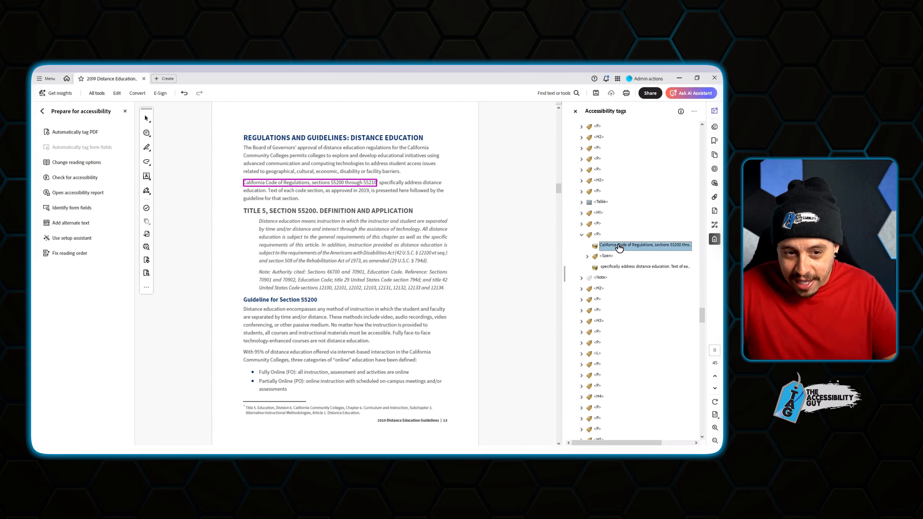
key("ctrl+v")
left_click(618, 244)
key("Left")
key("Left")
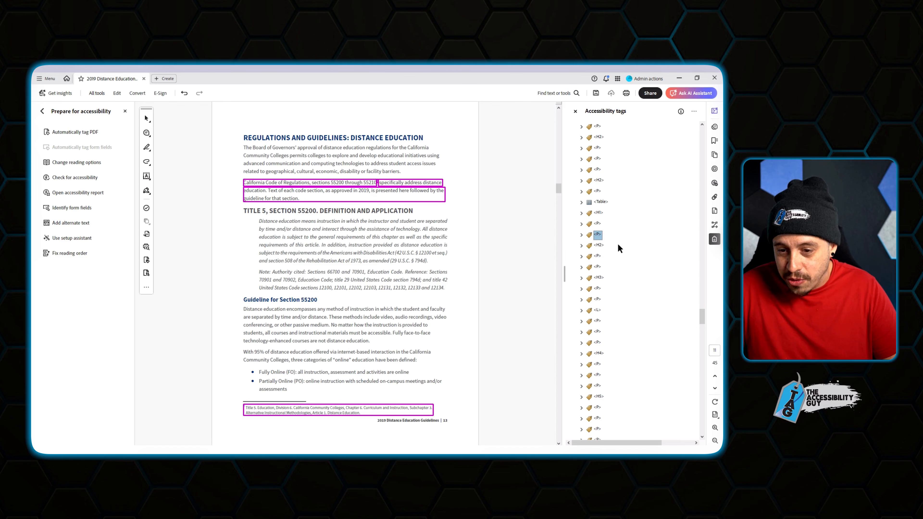
Save the tagged PDF and switch back to PAC.
left_click(597, 94)
left_click(321, 450)
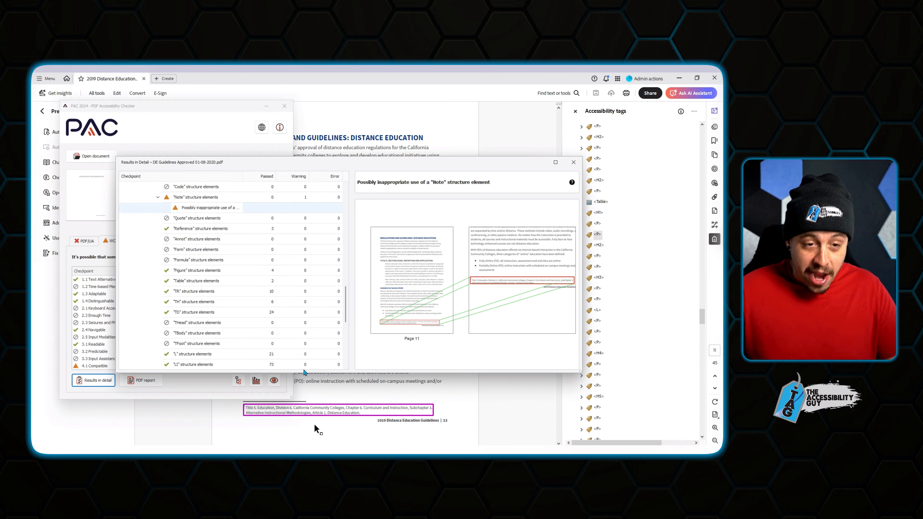